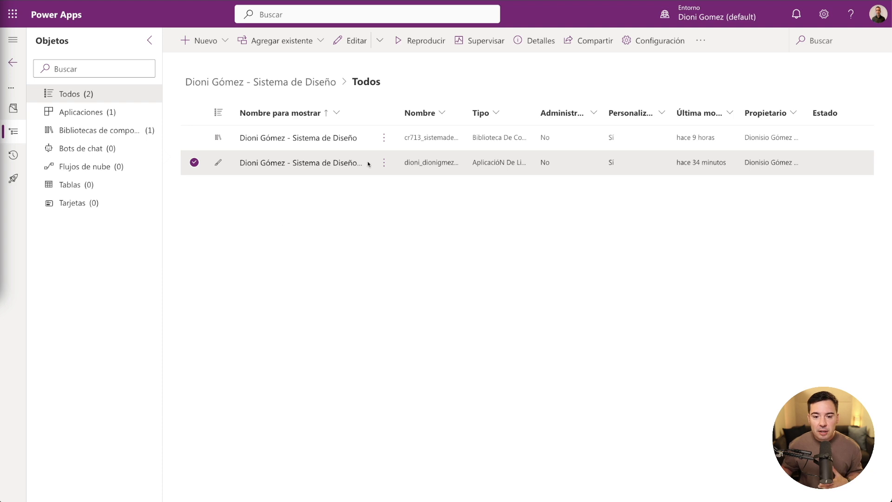
- Play the Sistema de Diseño visual app from the solution's object list
click(383, 163)
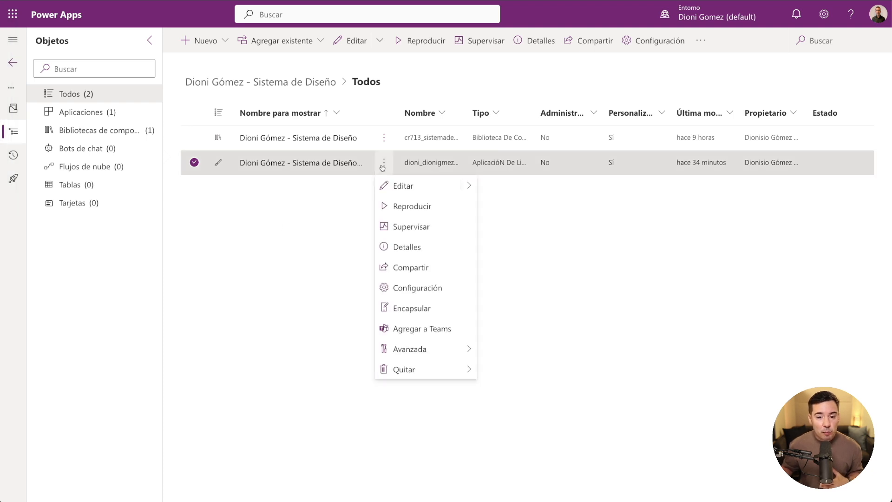
click(395, 206)
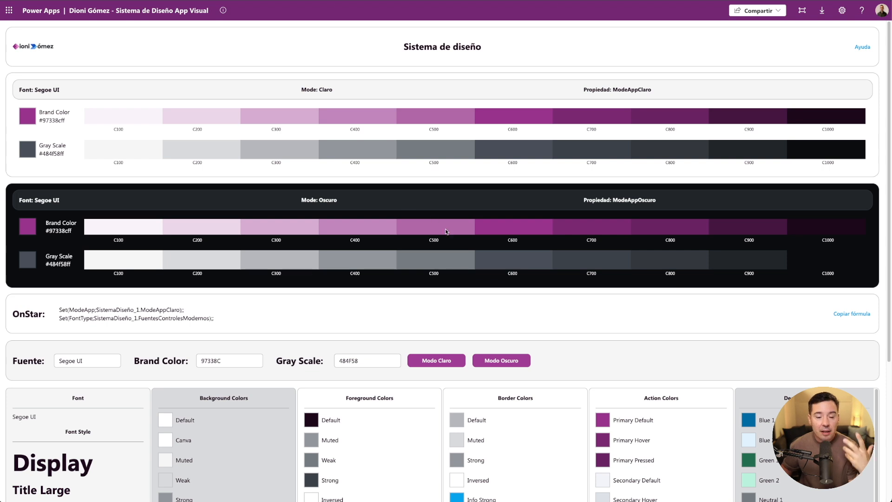
- Review the Brand Color and Gray Scale inputs in the design system's settings row
scroll(448, 233, down, 2)
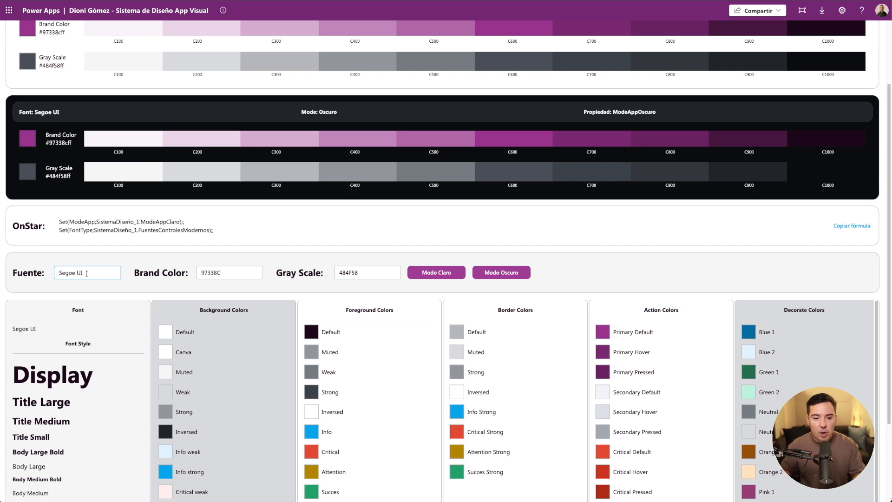
drag(235, 272, 194, 270)
click(220, 281)
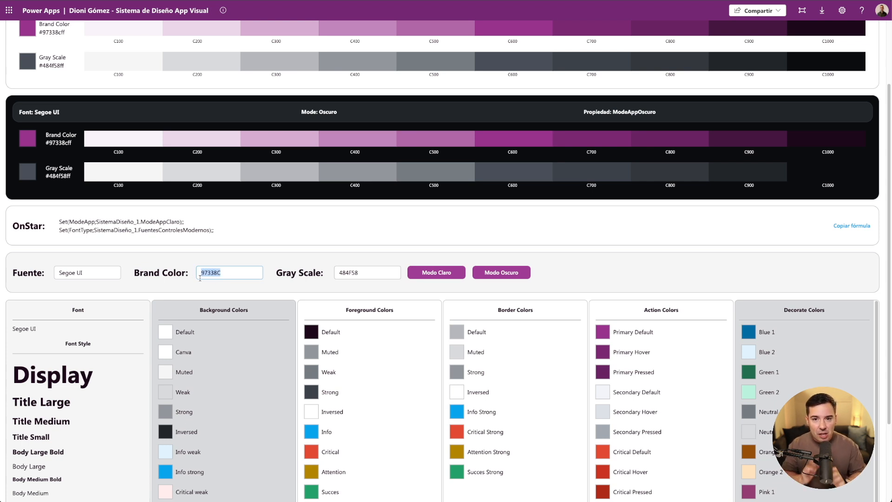
key(Tab)
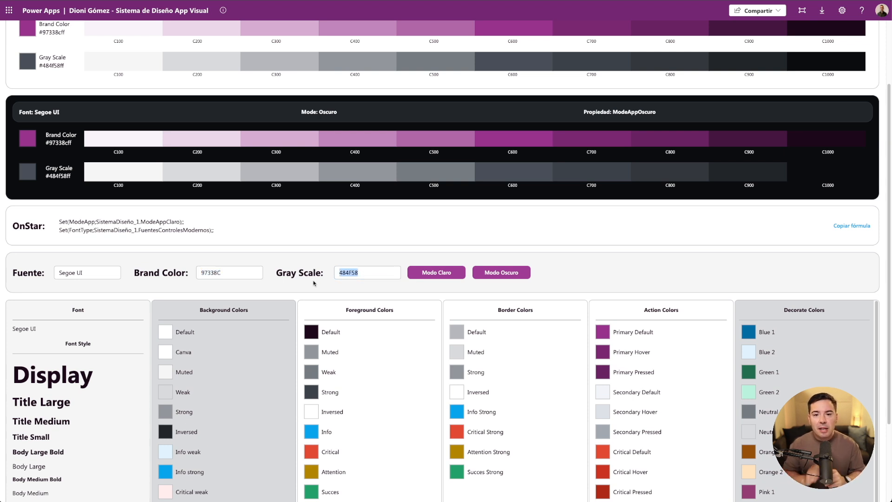
click(424, 284)
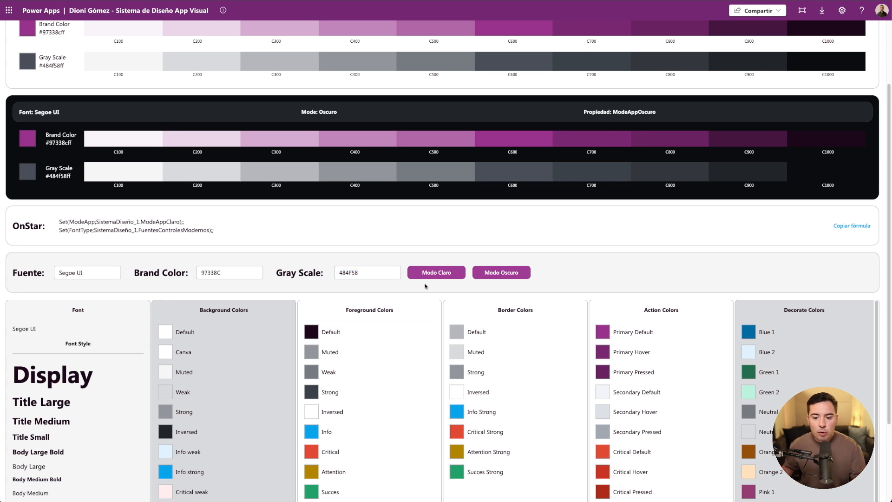
- Preview the palette in Modo Oscuro and Modo Claro, finishing with Modo Oscuro applied
click(491, 274)
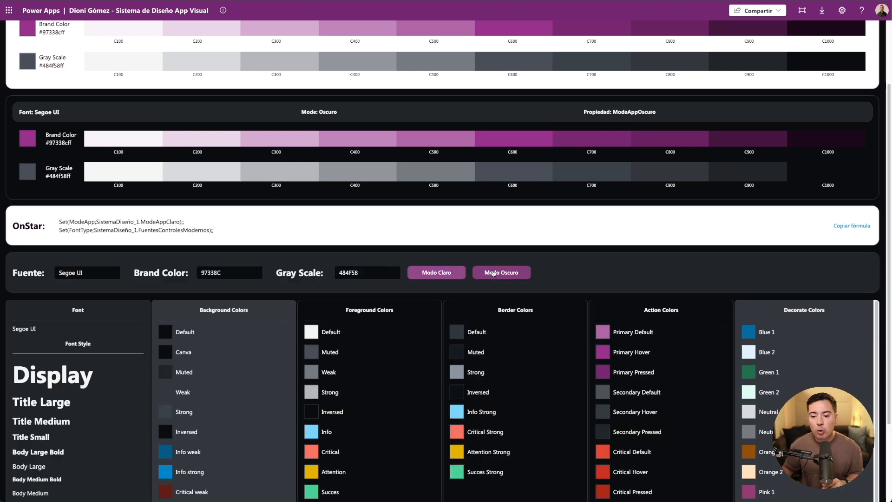
click(426, 276)
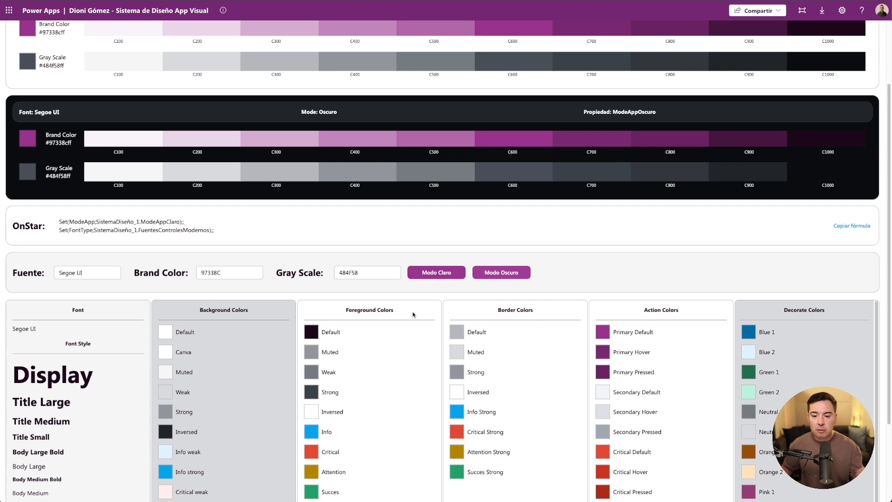
scroll(413, 314, down, 2)
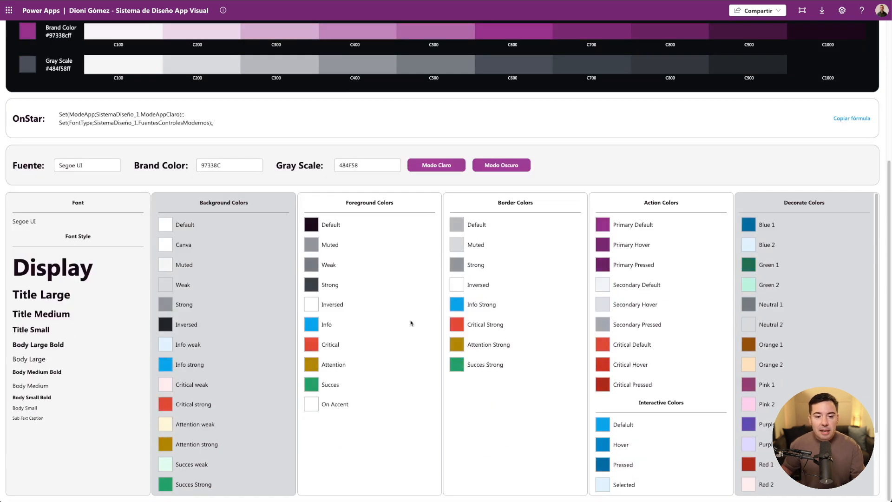
click(508, 168)
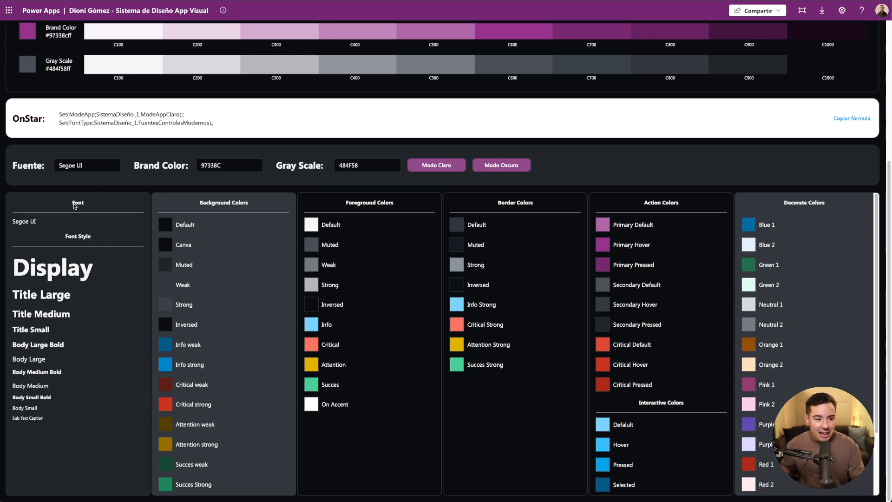
- Examine the dark-mode font styles and the background, foreground, border, action and decorate color lists
drag(40, 221, 11, 222)
click(41, 224)
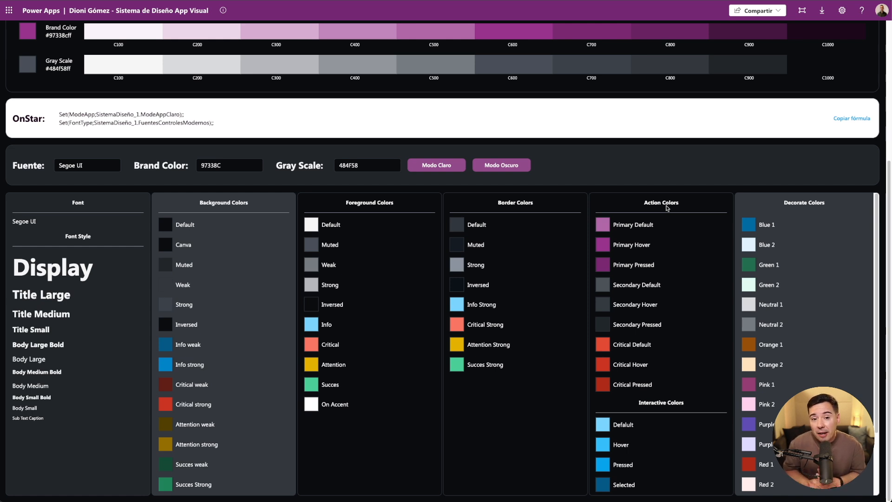
scroll(43, 39, up, 2)
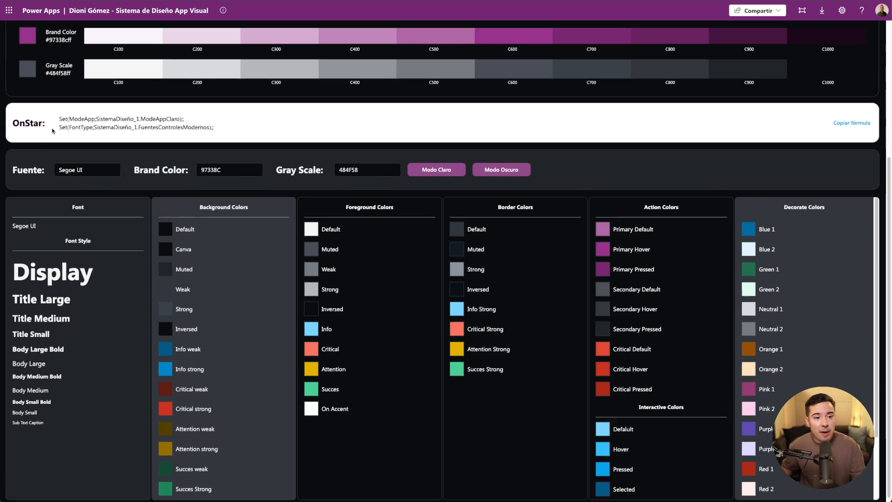
scroll(341, 194, down, 2)
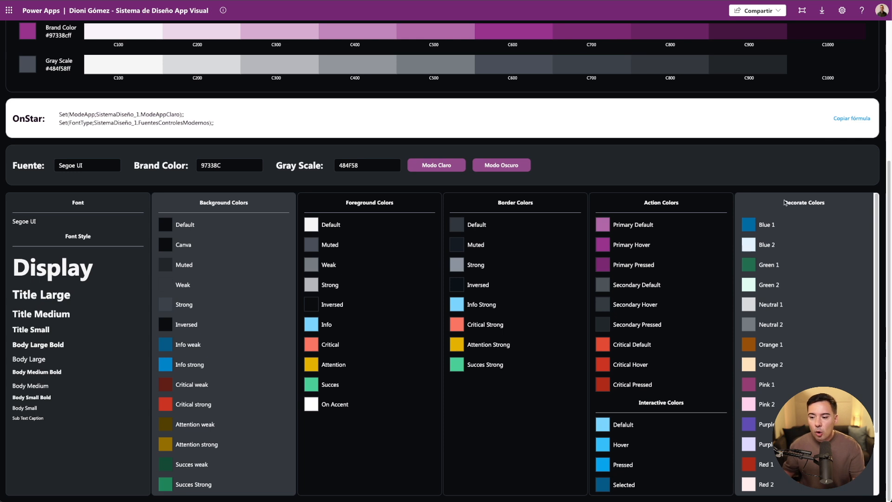
scroll(777, 369, down, 1)
scroll(776, 366, down, 3)
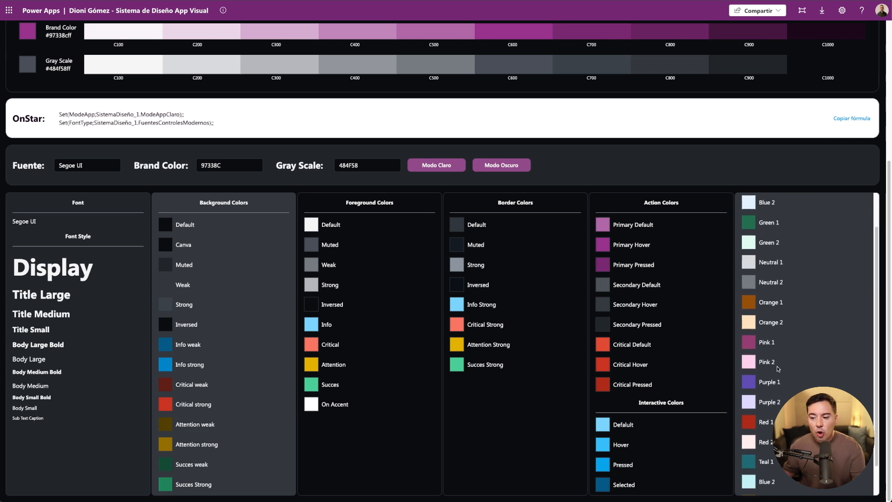
scroll(766, 279, up, 6)
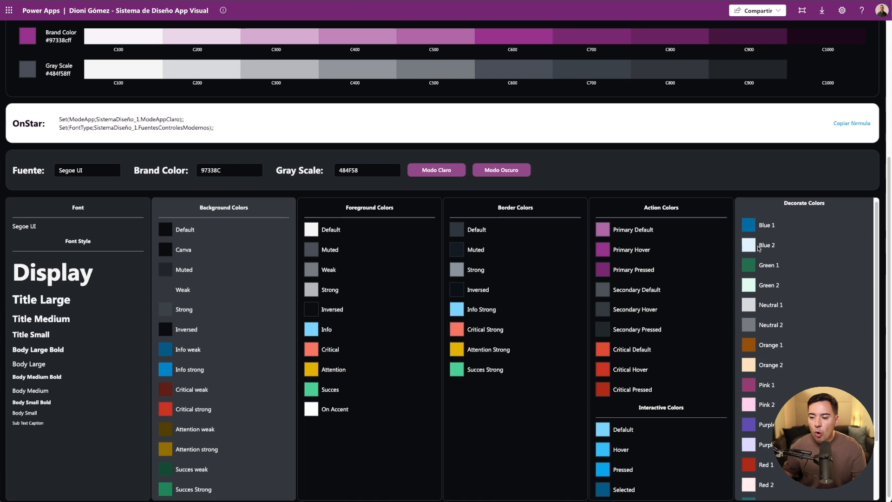
scroll(759, 256, down, 1)
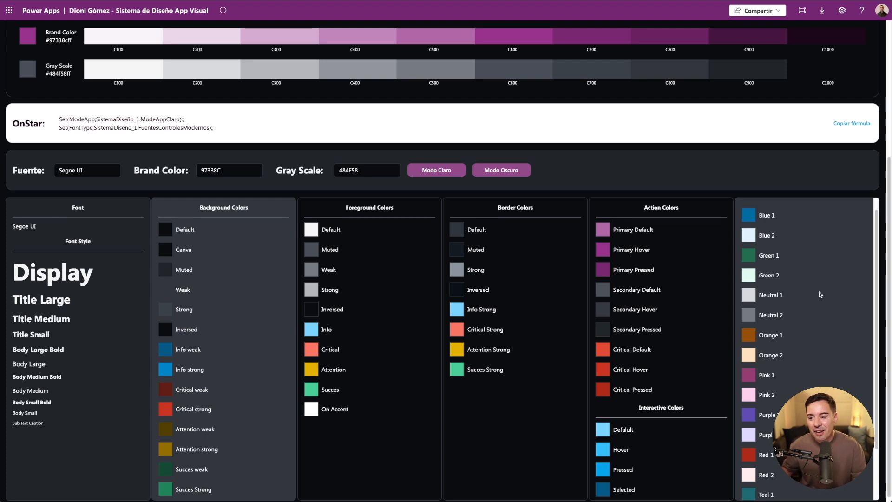
scroll(818, 292, up, 1)
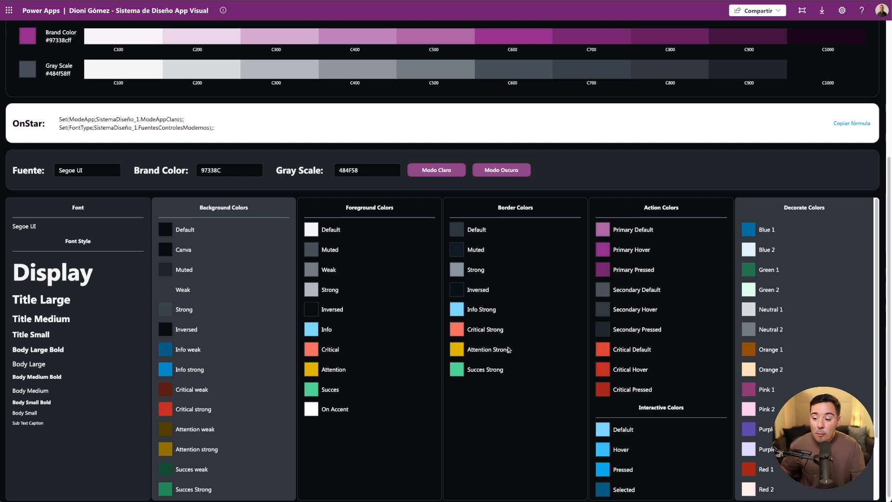
scroll(428, 360, up, 1)
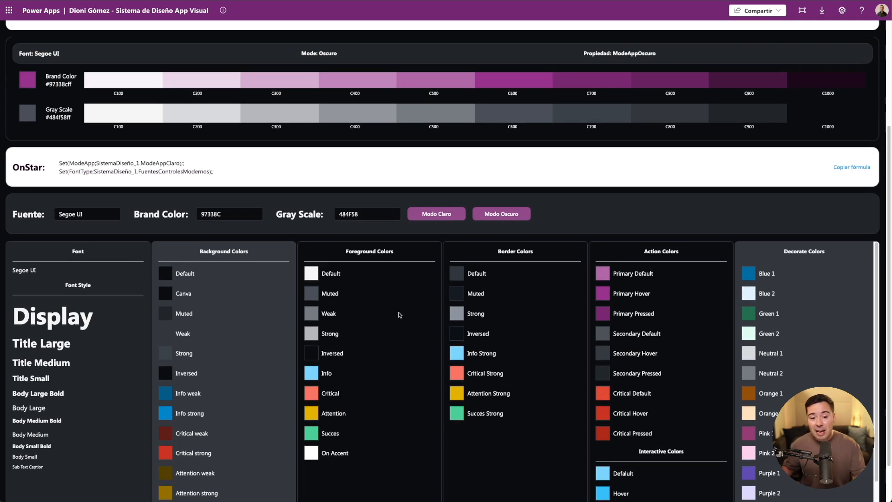
click(166, 277)
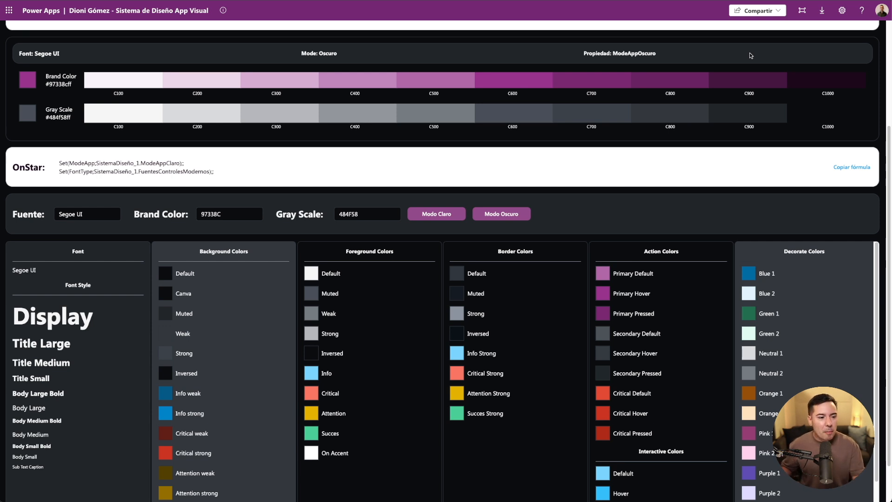
- Set the design system's font to Courier New and apply it with Modo Oscuro
click(80, 209)
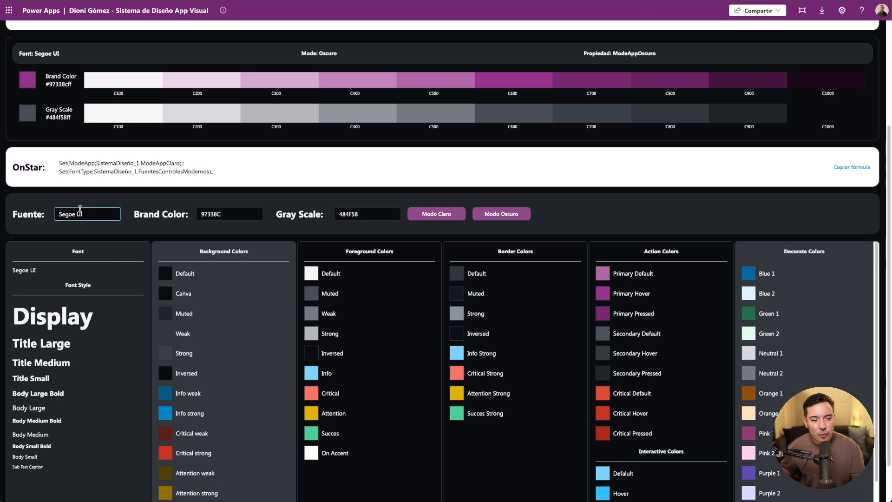
scroll(311, 308, up, 3)
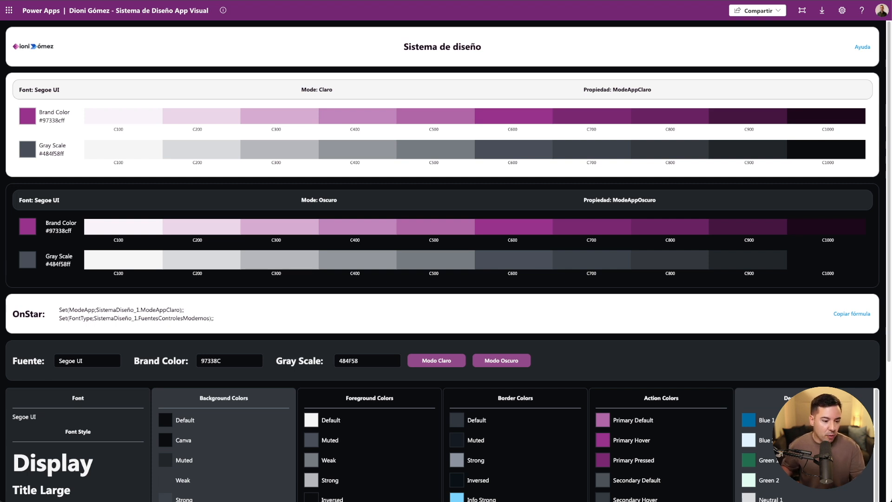
drag(96, 360, 56, 362)
text(Courier New)
click(58, 369)
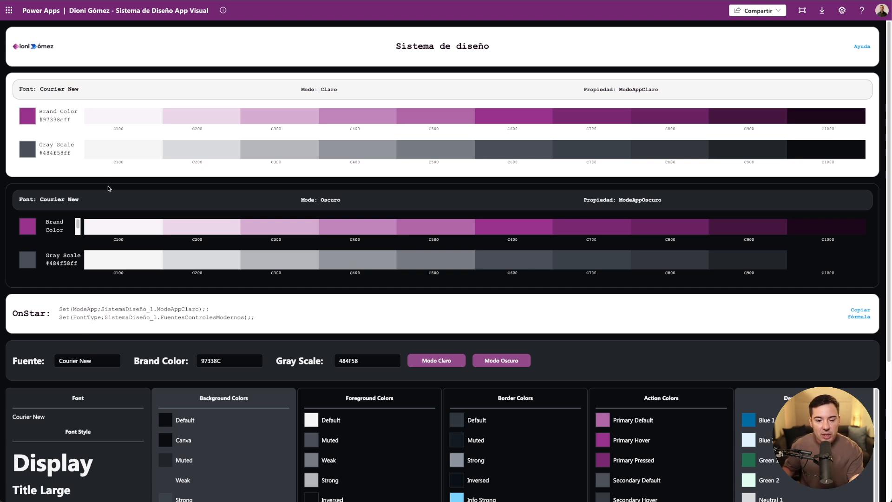
click(510, 365)
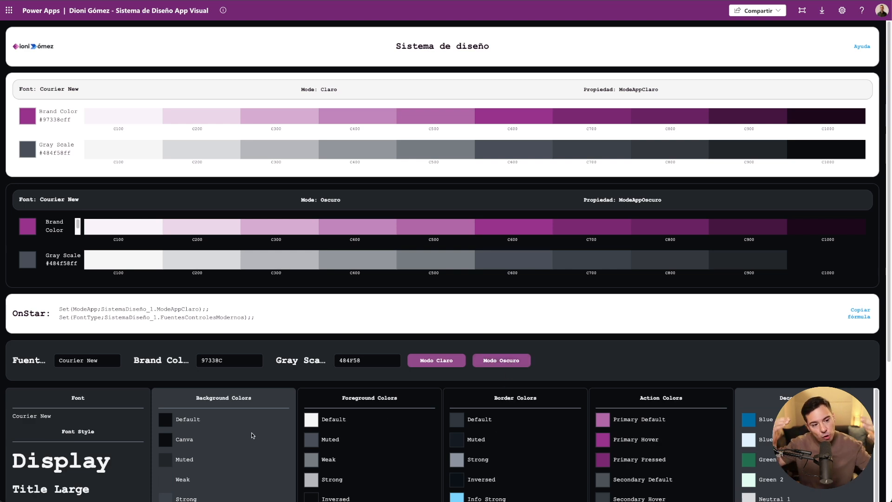
- Set the font to Dancing Script and reapply Modo Oscuro to update the style previews
scroll(342, 414, down, 2)
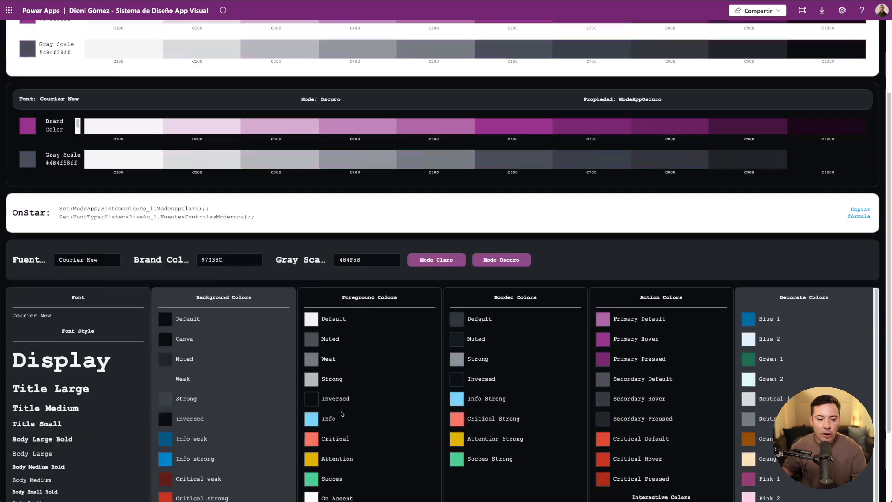
scroll(342, 414, down, 1)
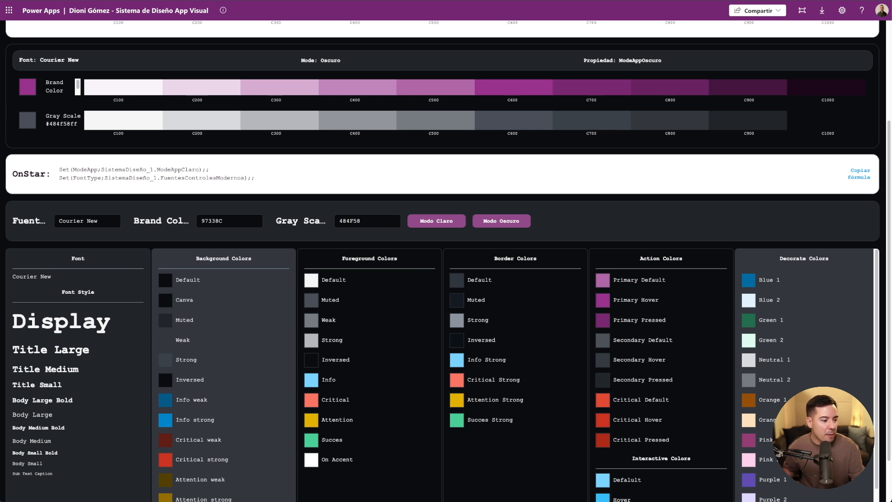
drag(110, 222, 35, 220)
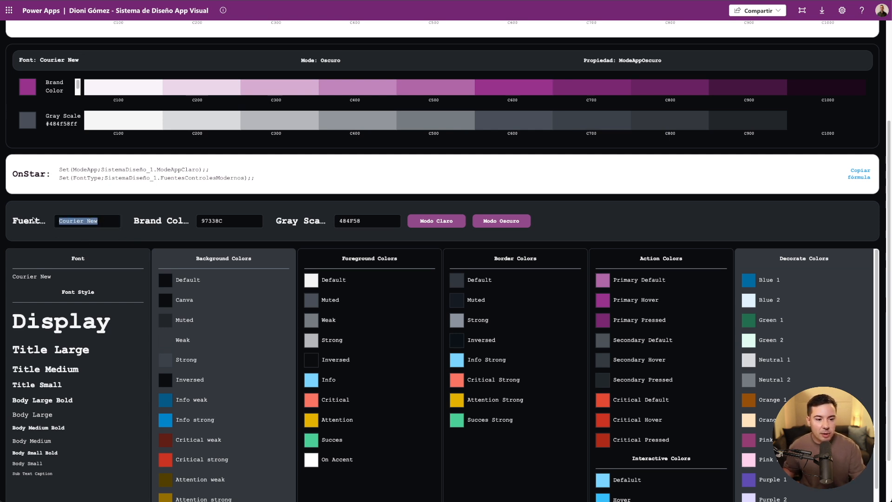
text(Dancing Script)
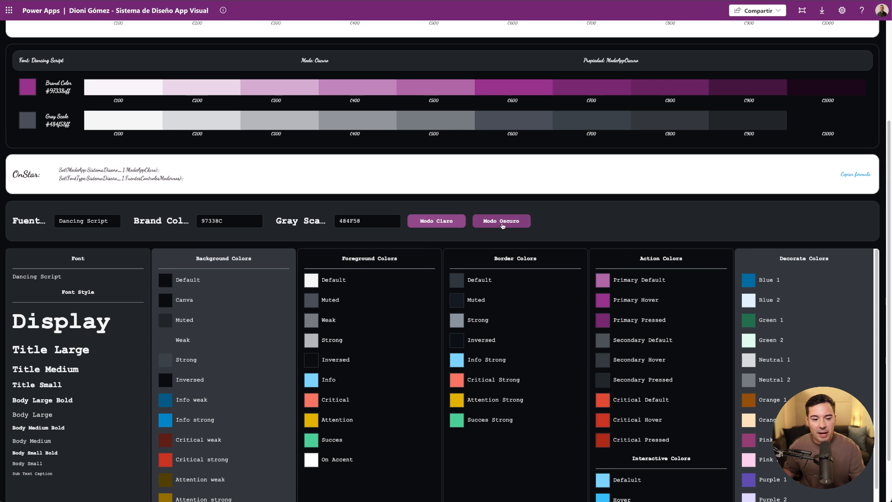
click(502, 225)
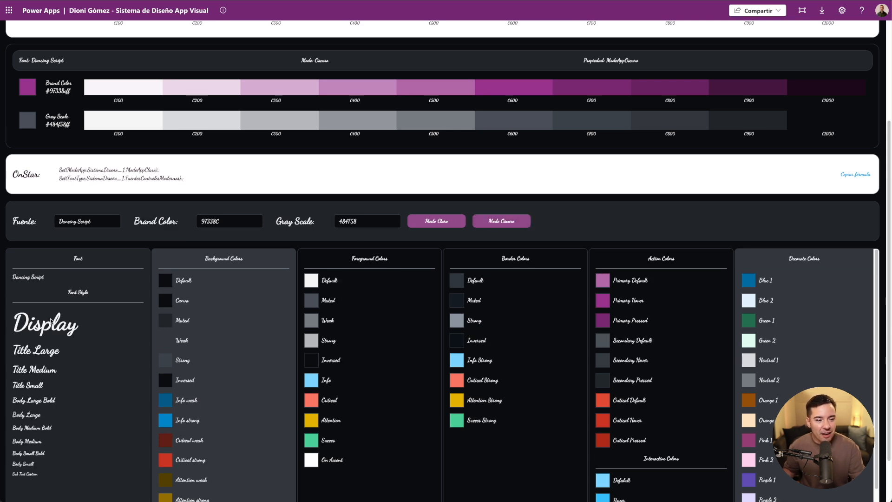
- Set the font to Georgia and reapply Modo Oscuro across the design system
scroll(268, 344, up, 3)
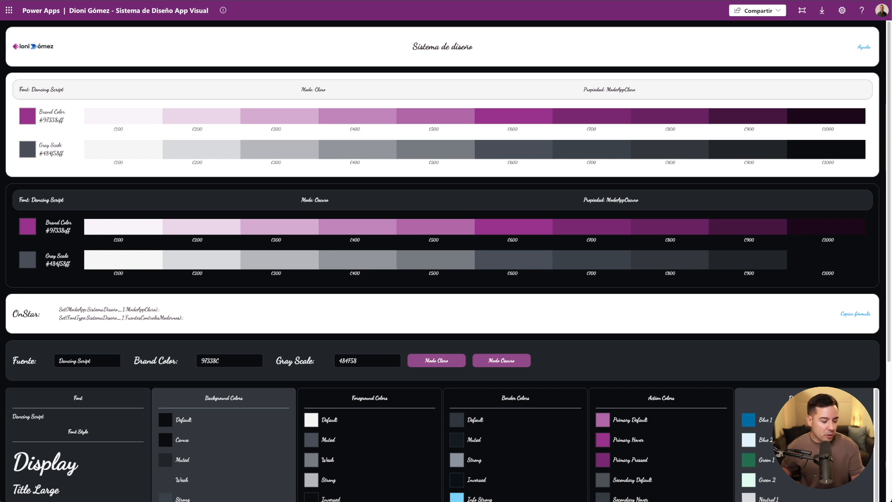
drag(94, 362, 42, 363)
text(Georgia)
click(40, 364)
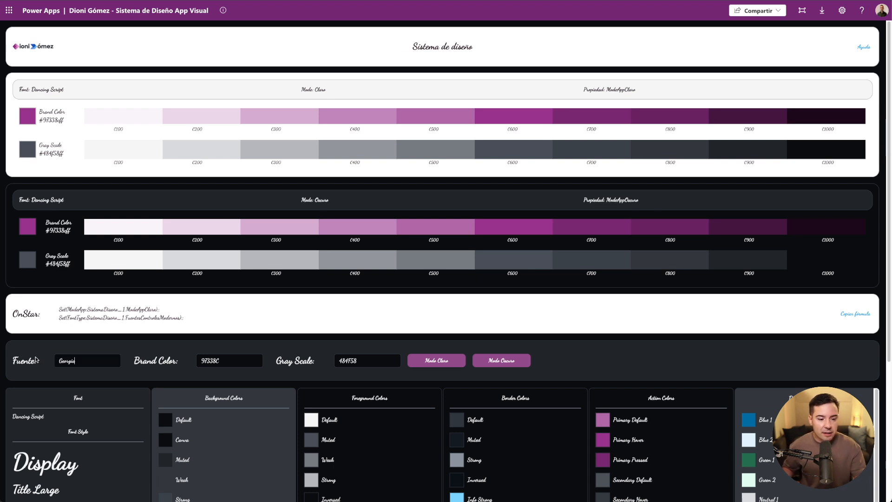
click(501, 361)
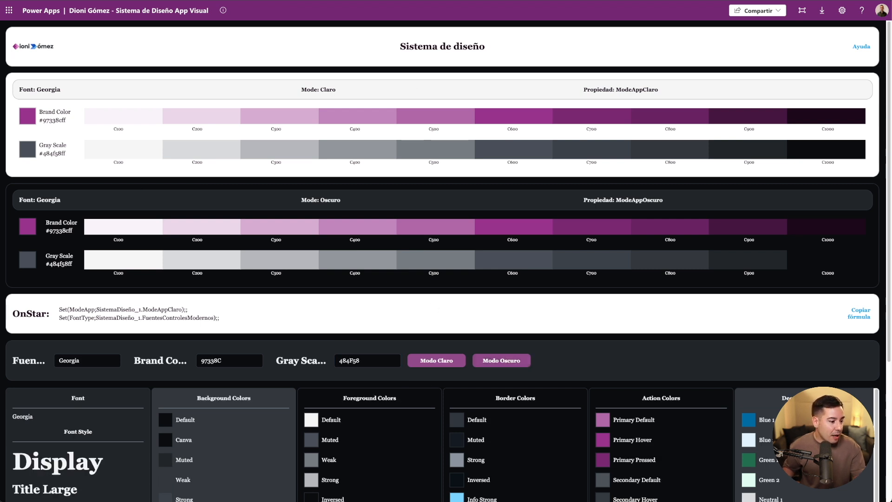
- Set the font to Lato Hairline and reapply Modo Oscuro to the preview
double_click(68, 362)
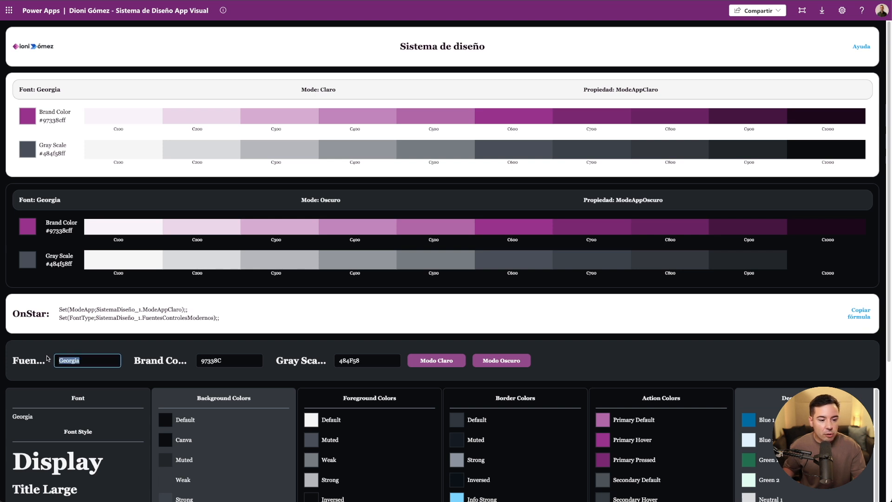
text(Lato Hairline)
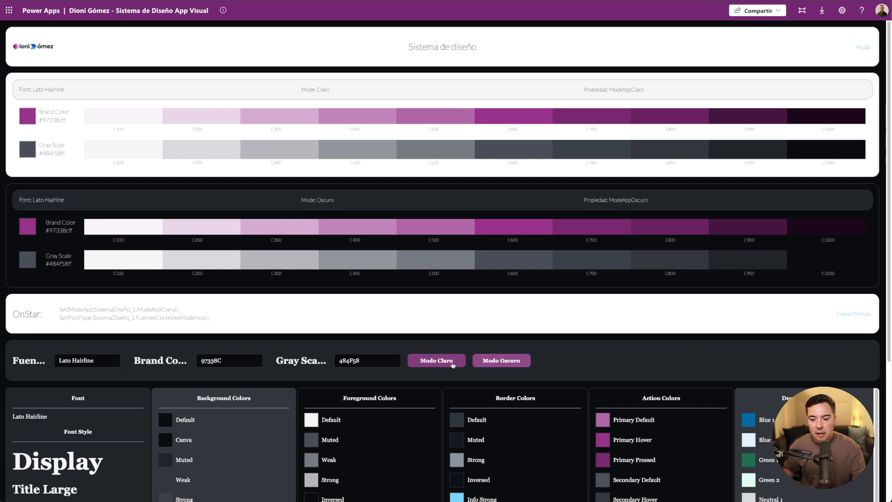
click(491, 363)
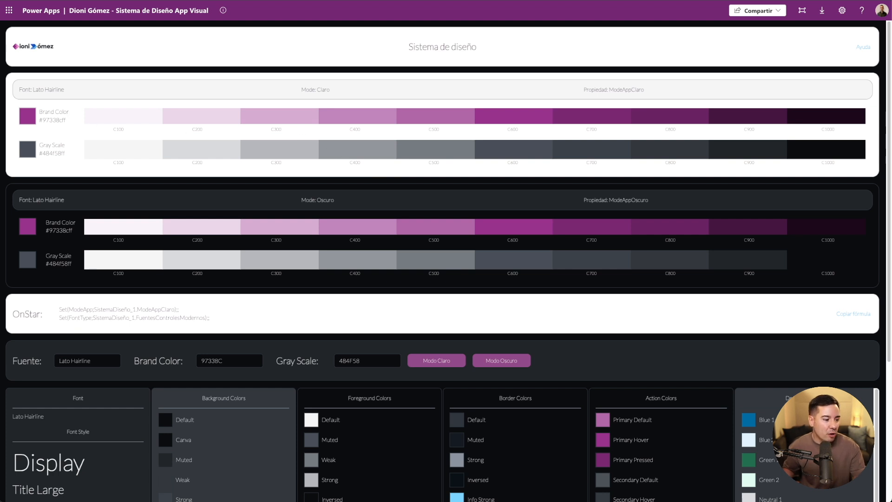
- Set the font to Lato Light and reapply Modo Oscuro to the style previews
drag(99, 362, 8, 364)
text(Lato Light)
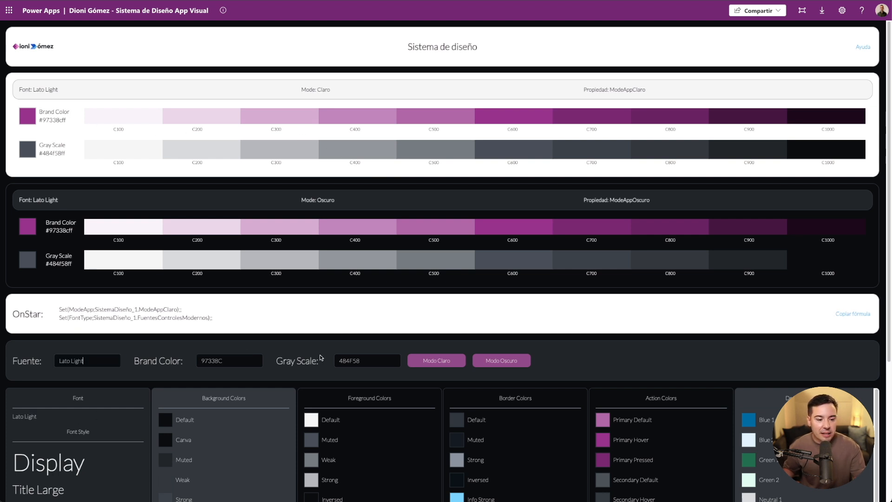
click(505, 363)
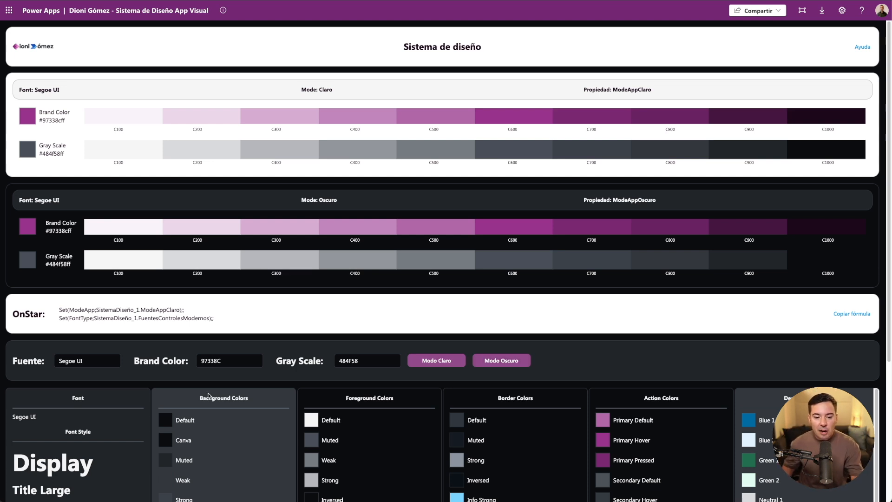
- Set the Brand Color to 20338C and apply it with Modo Oscuro
drag(207, 360, 183, 361)
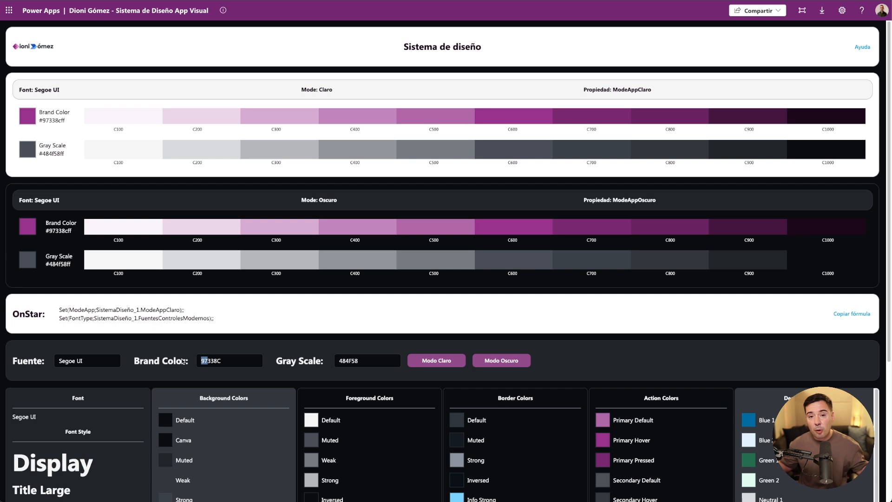
text(20)
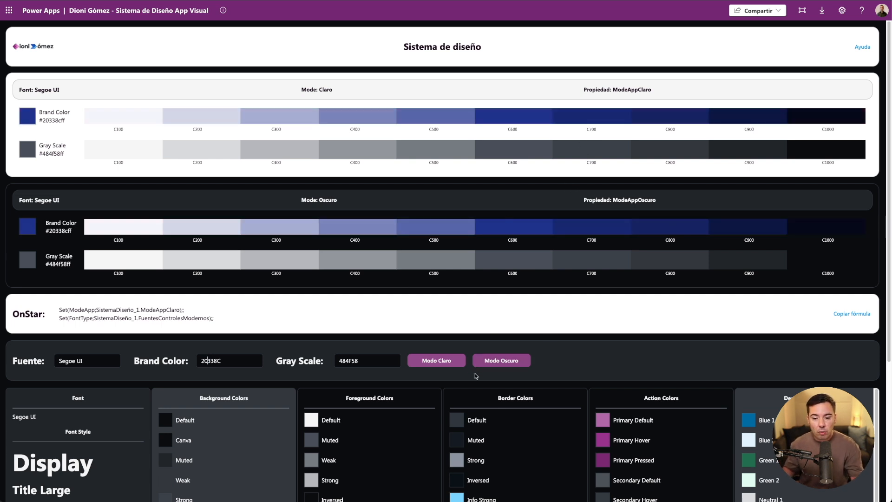
click(498, 361)
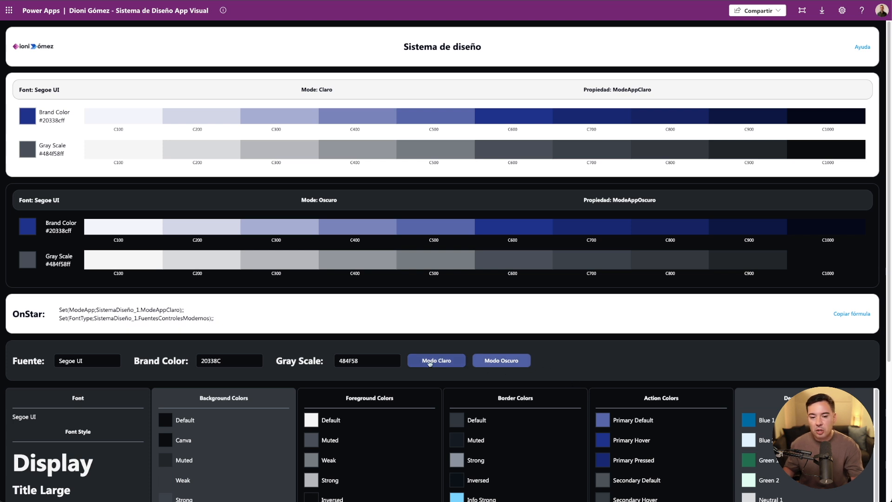
- Examine the background, foreground, border and action color previews with the new brand color, in Modo Oscuro and in Modo Claro
scroll(617, 302, down, 2)
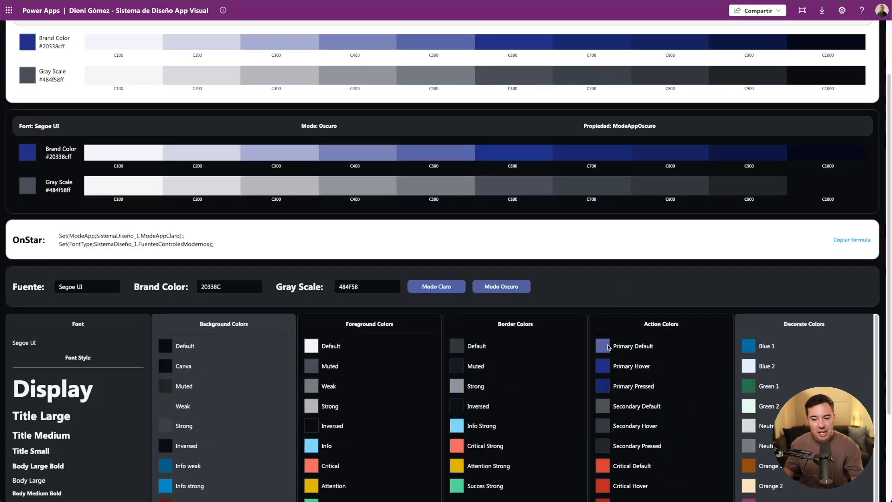
scroll(609, 381, down, 3)
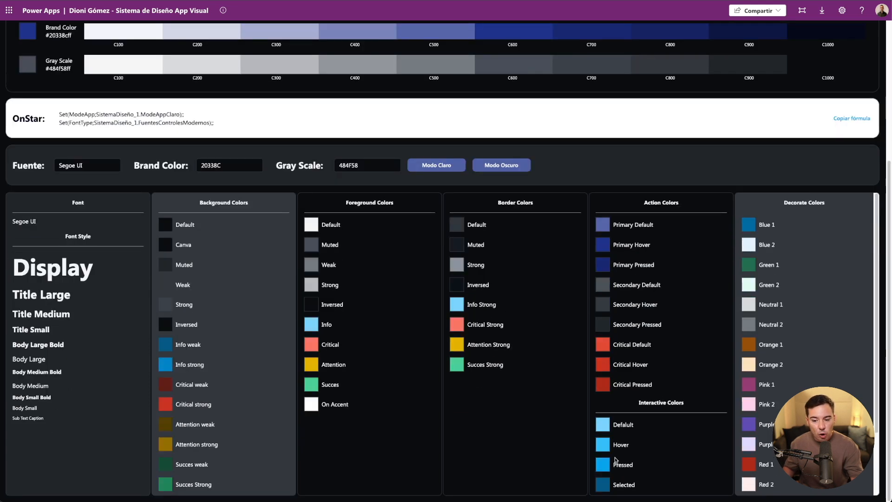
scroll(431, 298, up, 2)
scroll(431, 299, up, 1)
click(441, 274)
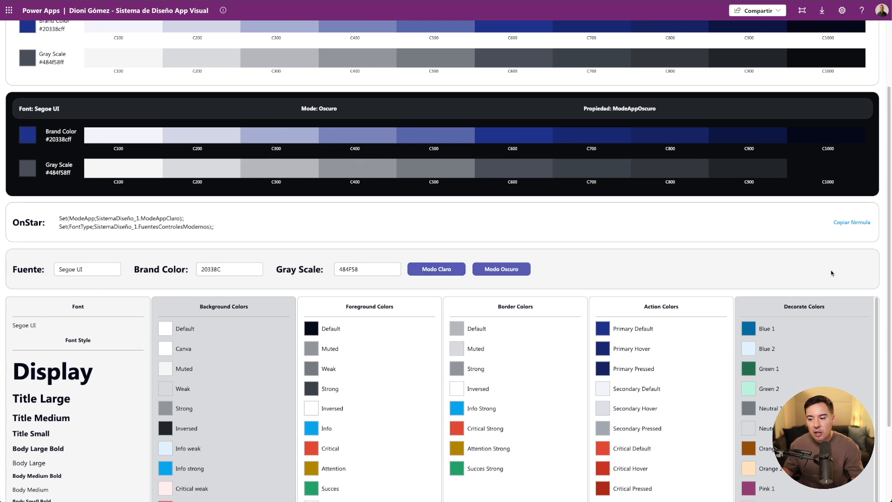
scroll(804, 291, up, 2)
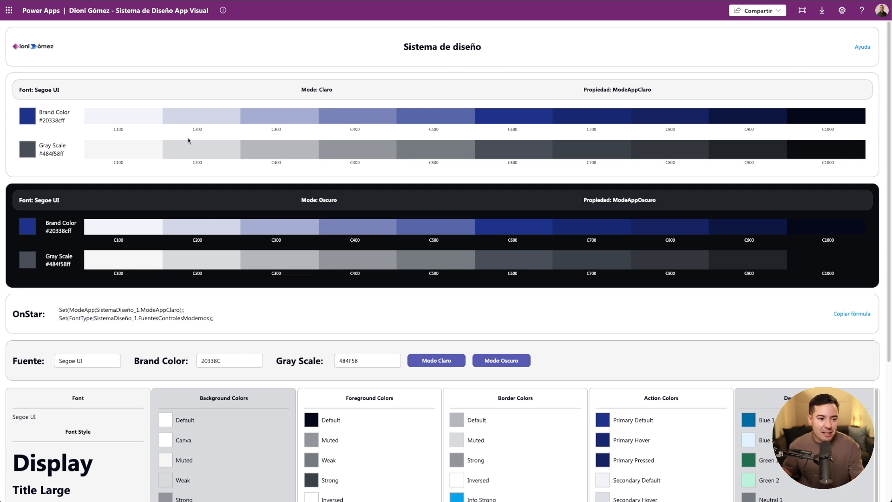
- Set the Brand Color to 40658C and apply it with Modo Claro
drag(207, 362, 188, 364)
text(40)
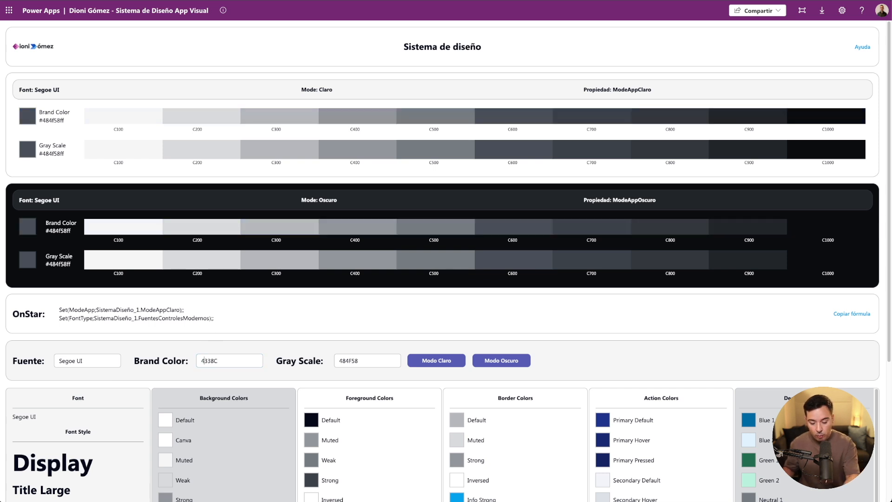
drag(213, 362, 208, 362)
text(65)
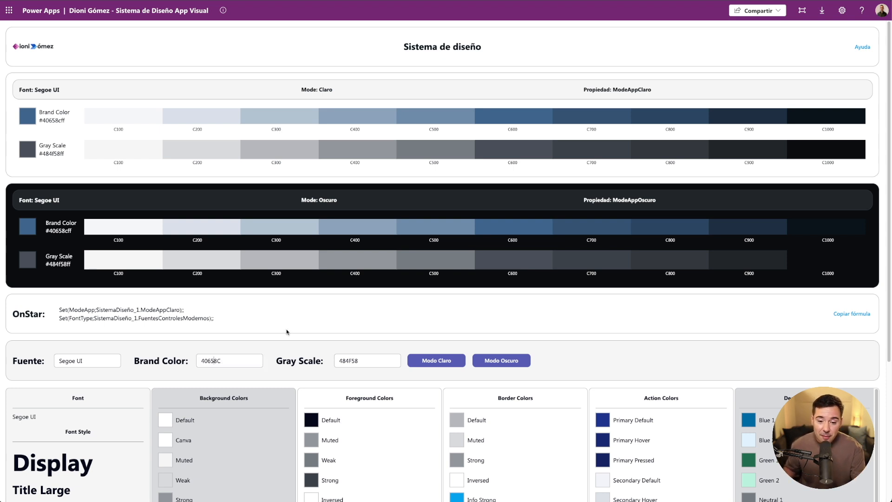
click(436, 360)
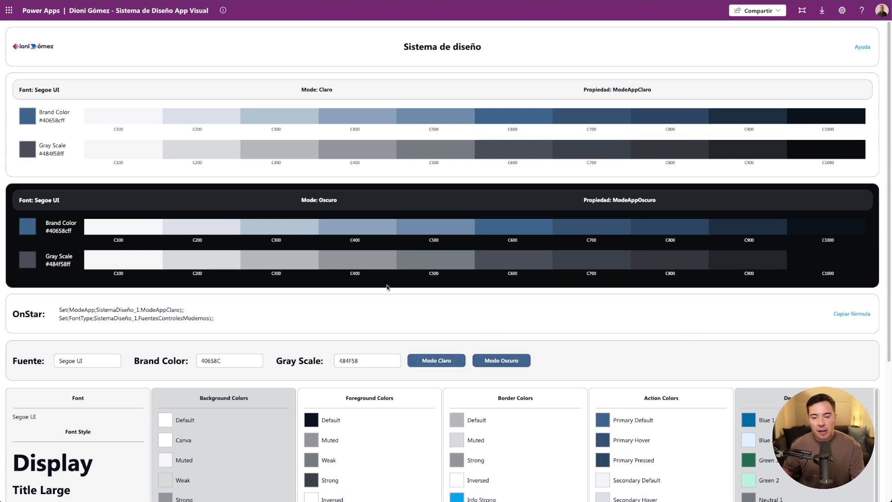
- Undo the Brand Color changes back to 97338C and reapply Modo Claro
key(ctrl+z)
key(ctrl+z)
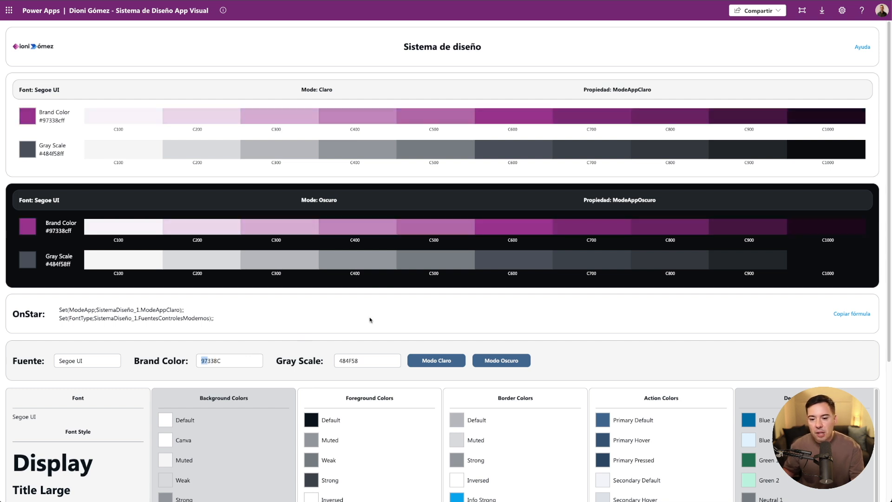
click(501, 360)
click(447, 366)
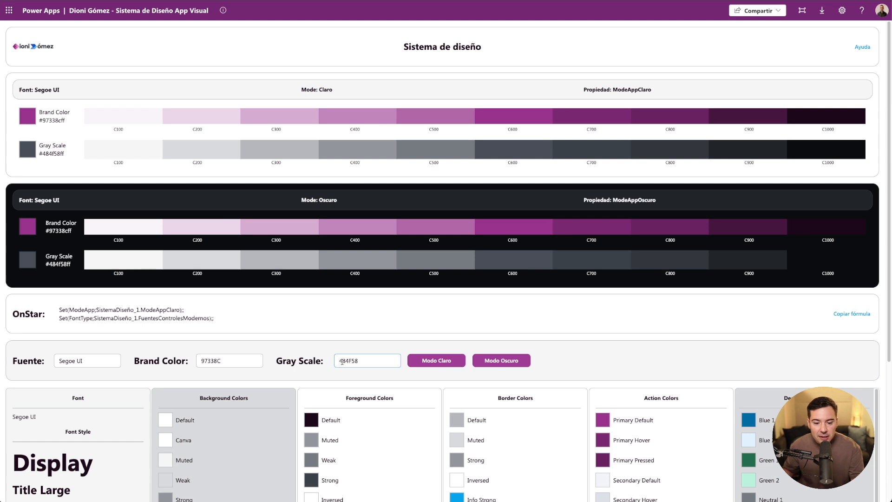
- Set the Gray Scale color to 204F58 and preview it in Modo Claro and Modo Oscuro
drag(344, 361, 336, 361)
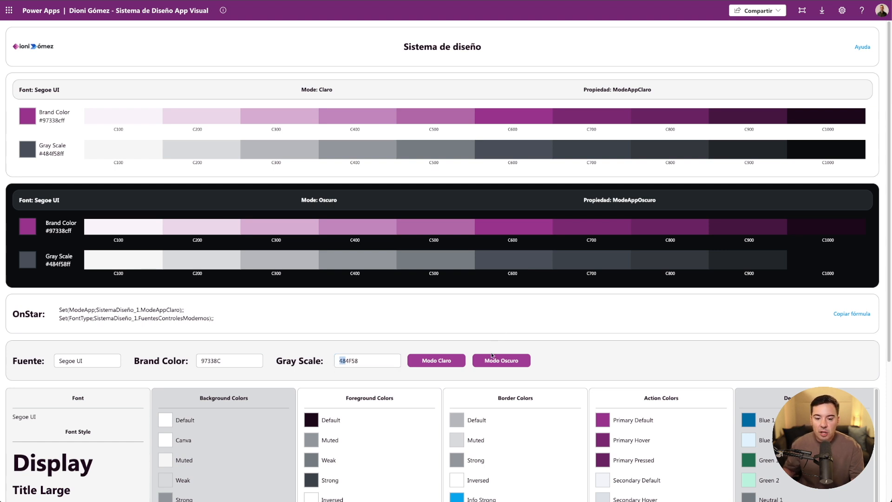
text(20)
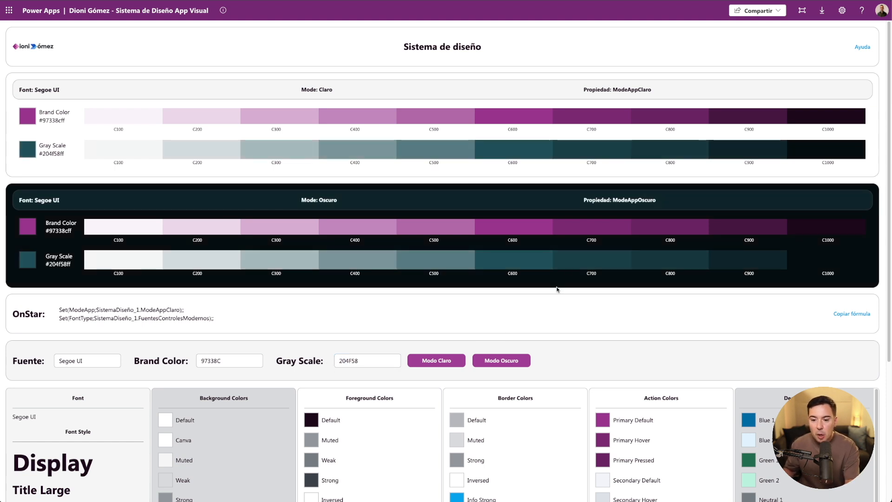
click(436, 360)
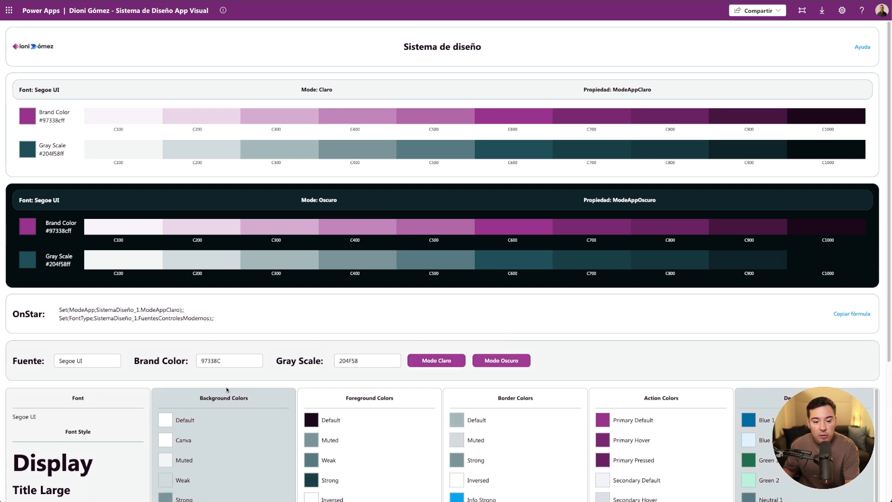
click(501, 360)
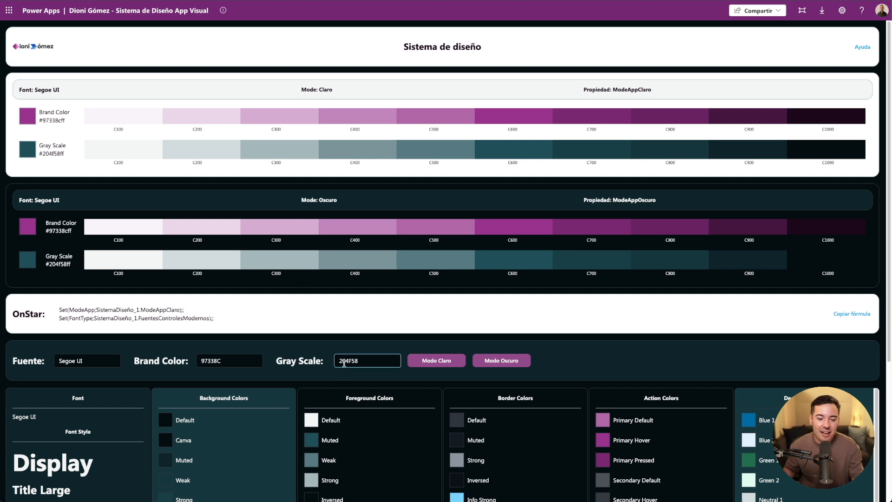
- Set the Gray Scale color to 804F58 and apply it with Modo Oscuro
drag(343, 361, 330, 359)
text(8)
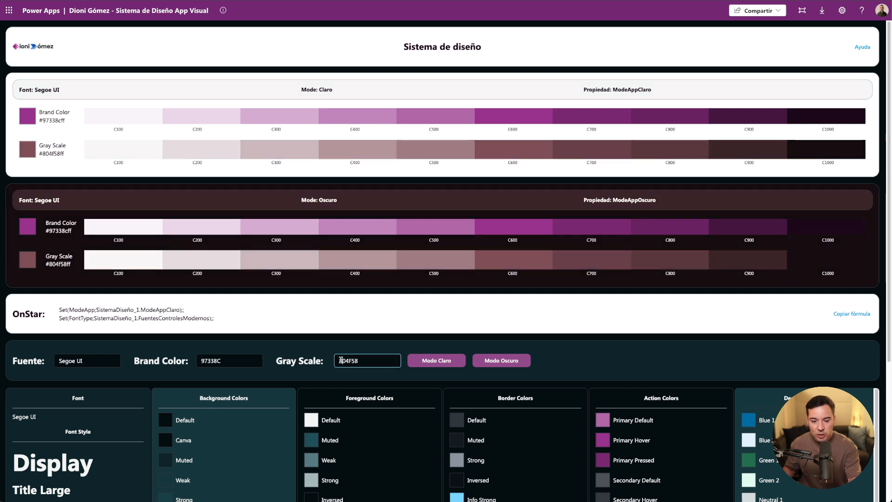
click(505, 362)
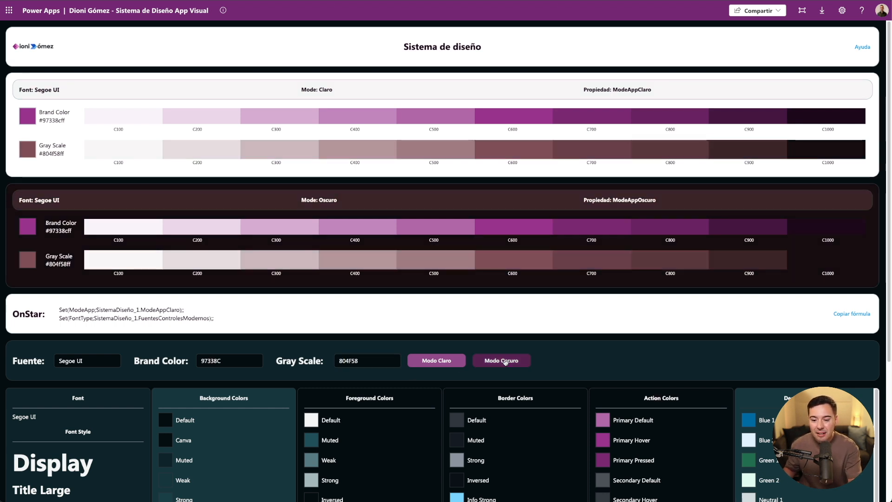
- Change the Gray Scale color to 204F58 and reapply Modo Oscuro
click(360, 358)
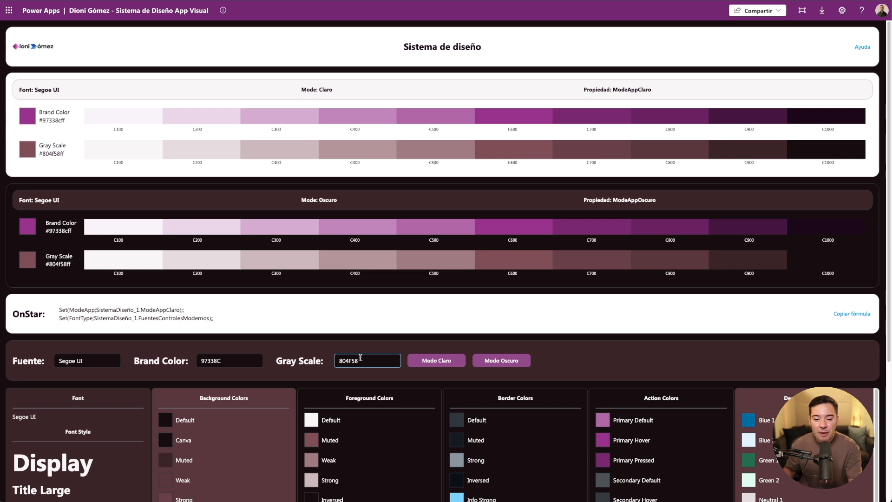
text(2)
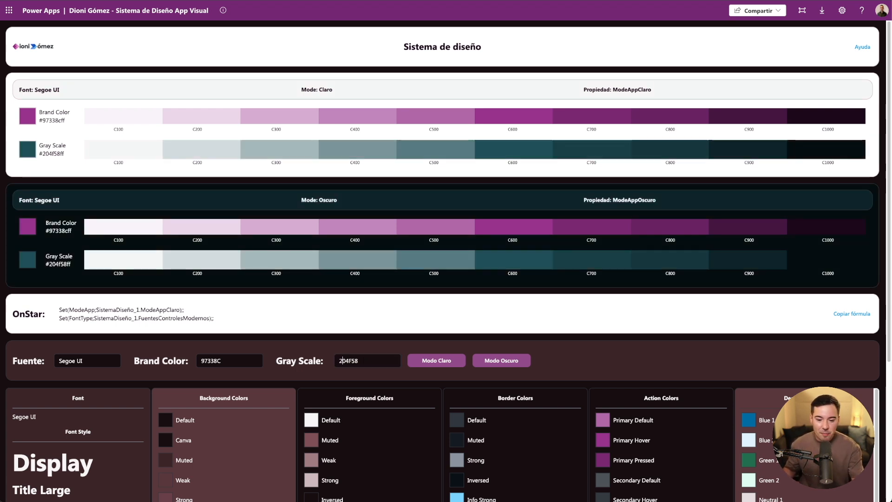
click(508, 364)
- Set the Gray Scale color to 104F58 and reapply Modo Oscuro
click(349, 360)
click(343, 361)
key(BackSpace)
text(1)
click(326, 361)
click(499, 363)
- Set the Gray Scale color to 704F58 and apply it with Modo Oscuro
click(340, 361)
text(7)
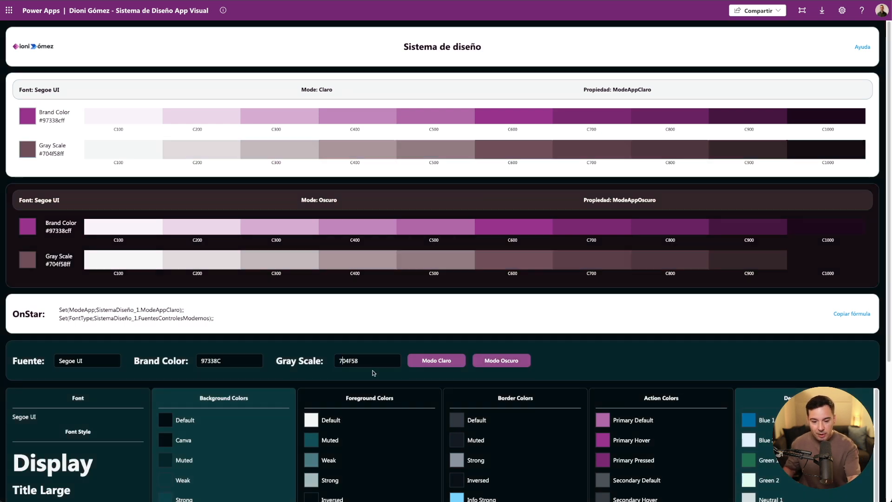
click(515, 364)
- Set the Gray Scale color to 904F58 and update the previews with Modo Oscuro
click(343, 360)
key(BackSpace)
text(9)
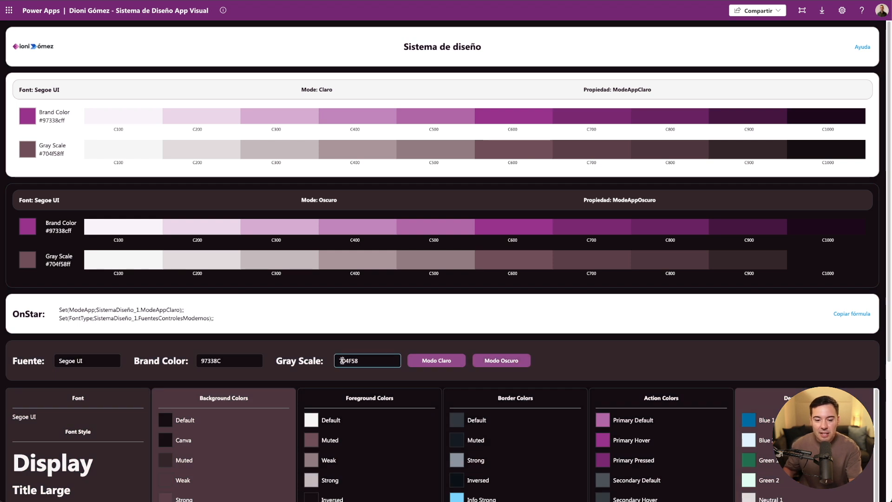
click(489, 362)
- Change the Gray Scale color back to 204F58
click(376, 361)
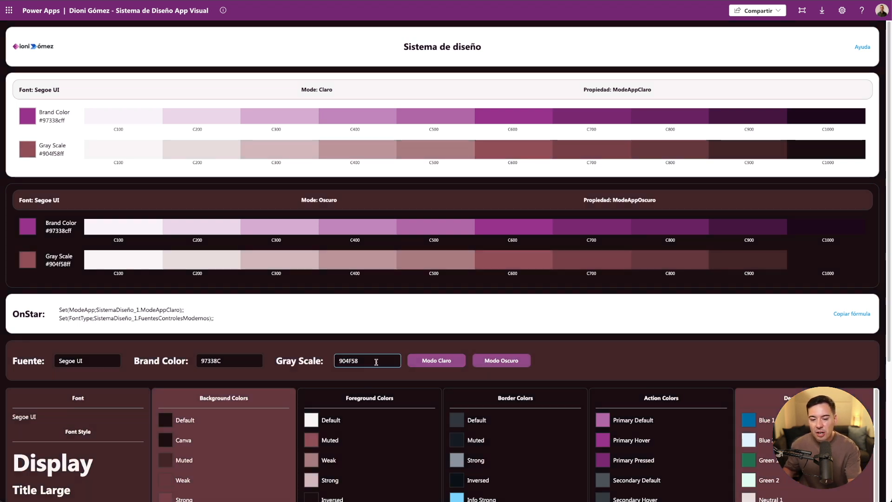
key(BackSpace)
text(2)
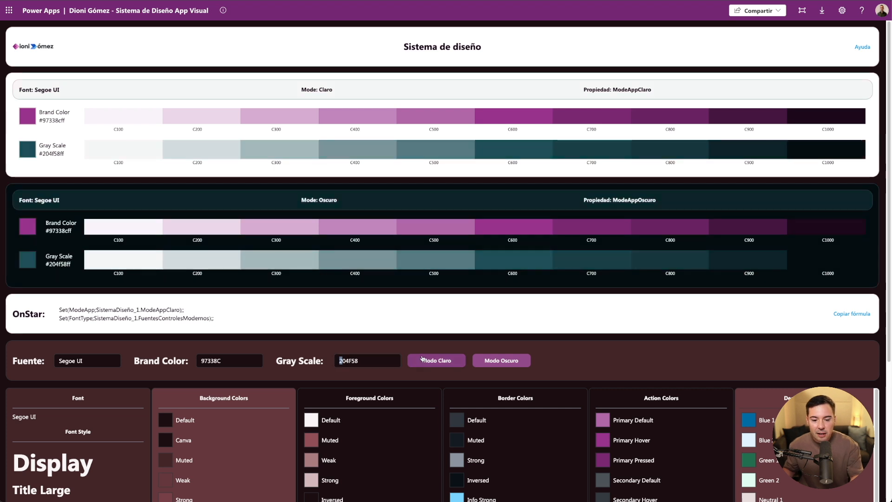
- Undo the Gray Scale and font edits to restore 484F58 and Segoe UI, and reapply Modo Oscuro
key(ctrl+z)
key(ctrl+z)
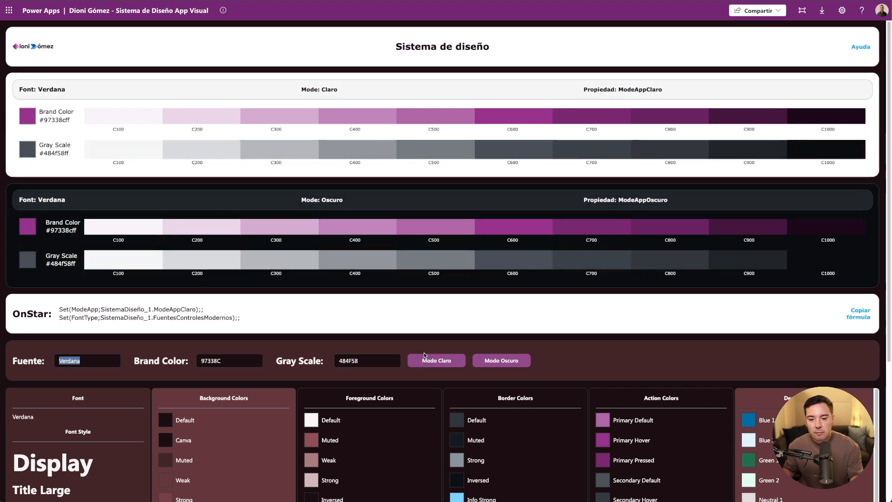
key(ctrl+z)
key(ctrl+z)
key(ctrl+z)
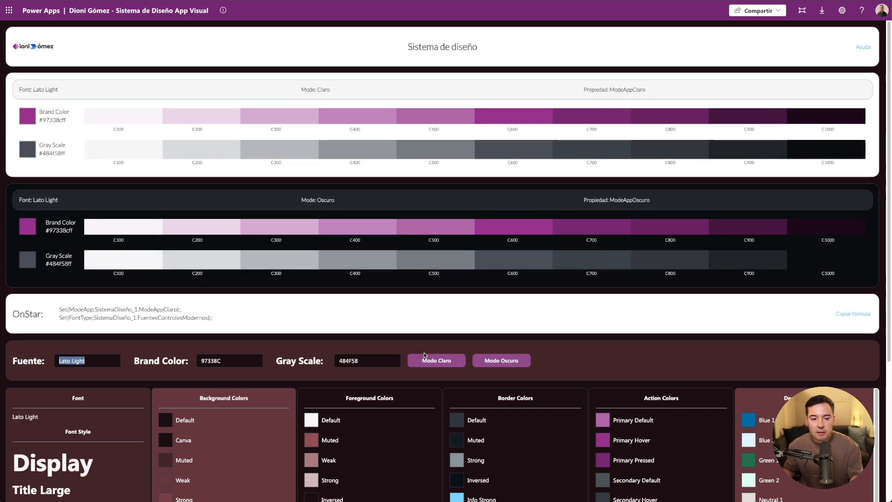
click(509, 361)
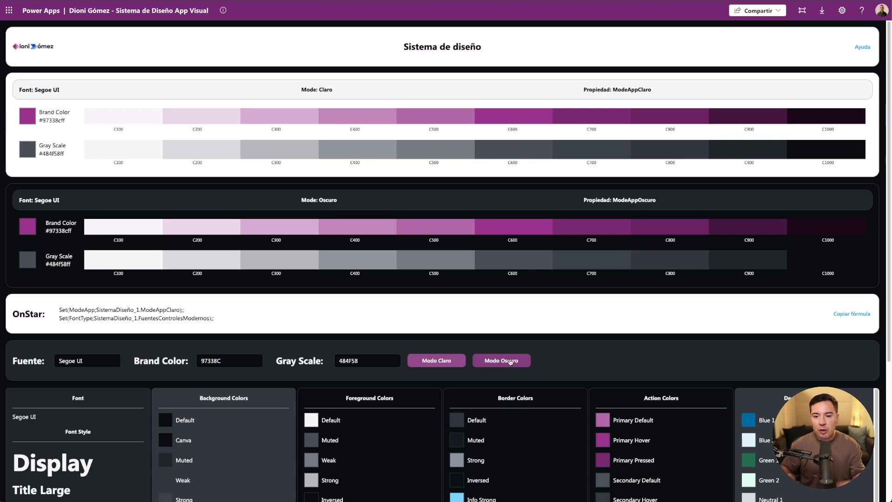
- Look over the full set of font and color previews in Modo Oscuro
scroll(510, 361, down, 5)
scroll(526, 358, up, 5)
scroll(526, 358, down, 4)
scroll(525, 358, up, 4)
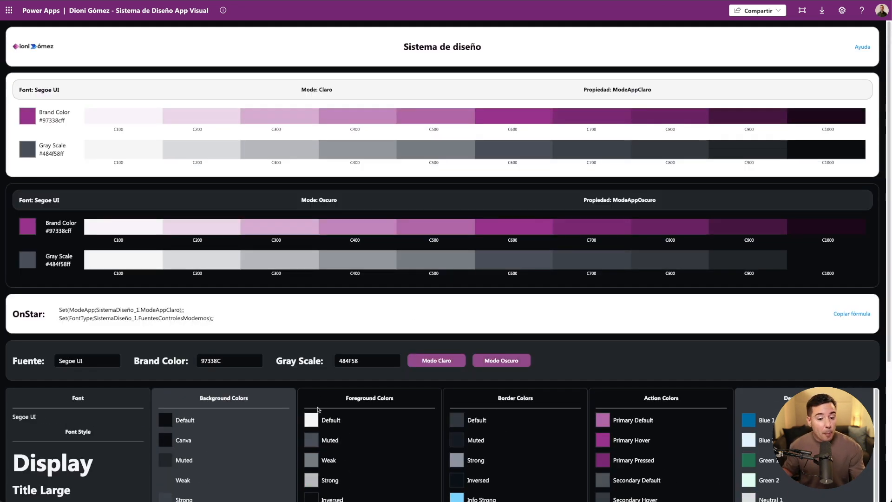
- Create a new Power Apps application from a page design, using the blank canvas (Lienzo en blanco) in Tableta format
click(459, 422)
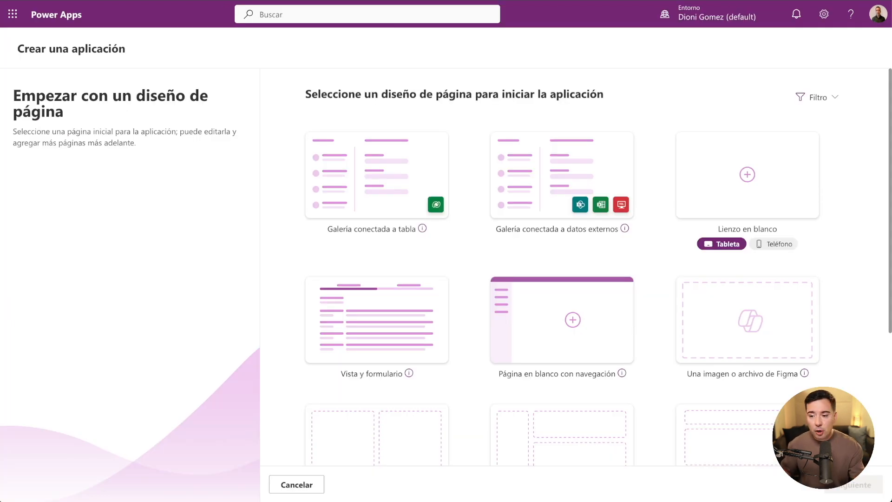
click(774, 186)
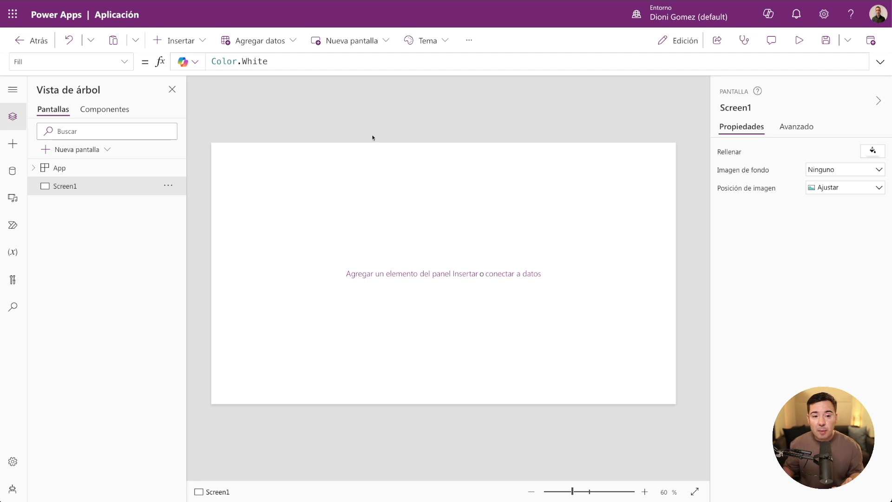
- Show the Insertar pane with the controls available for Screen1
click(177, 41)
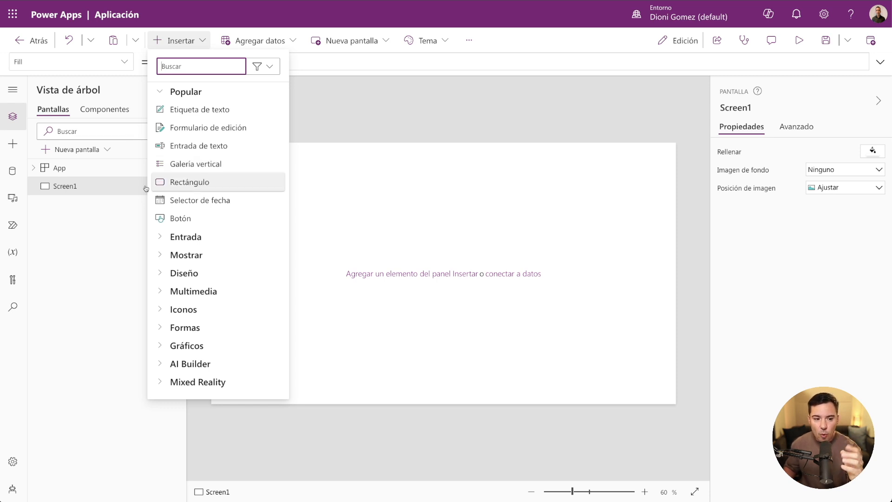
click(125, 238)
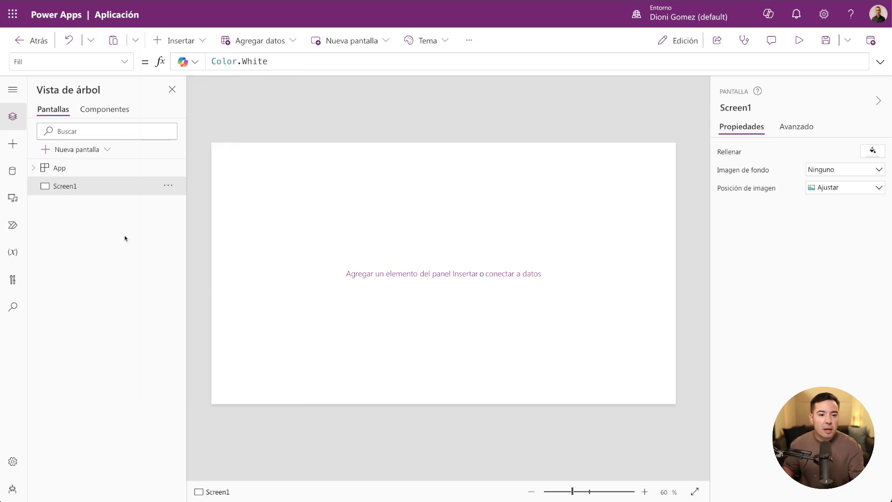
click(12, 143)
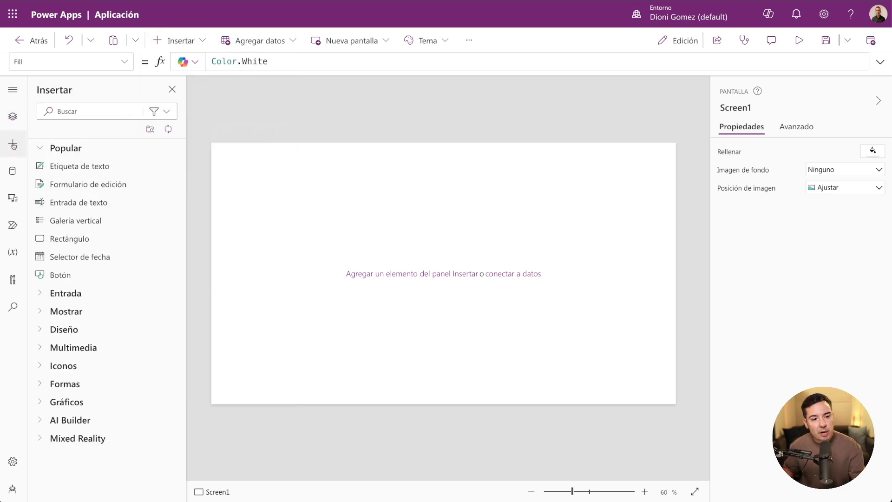
- Import the SistemaDiseño component from the Sistema de Diseño component library into the app
click(149, 129)
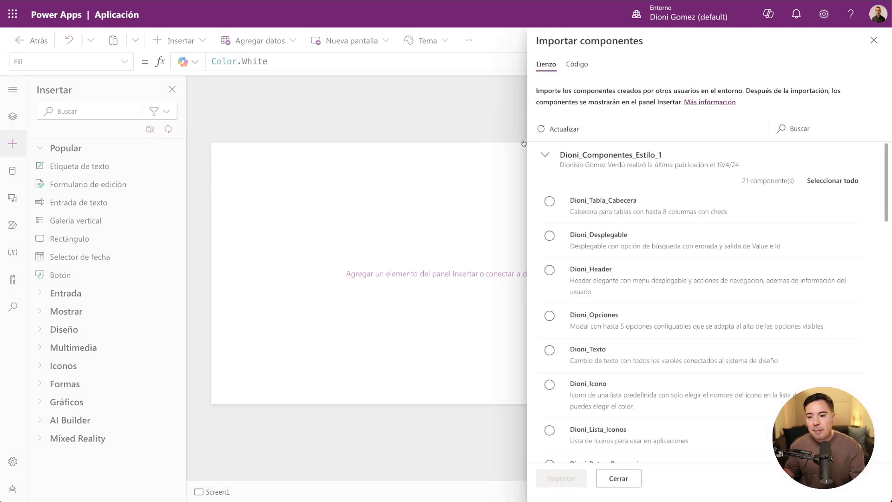
click(545, 154)
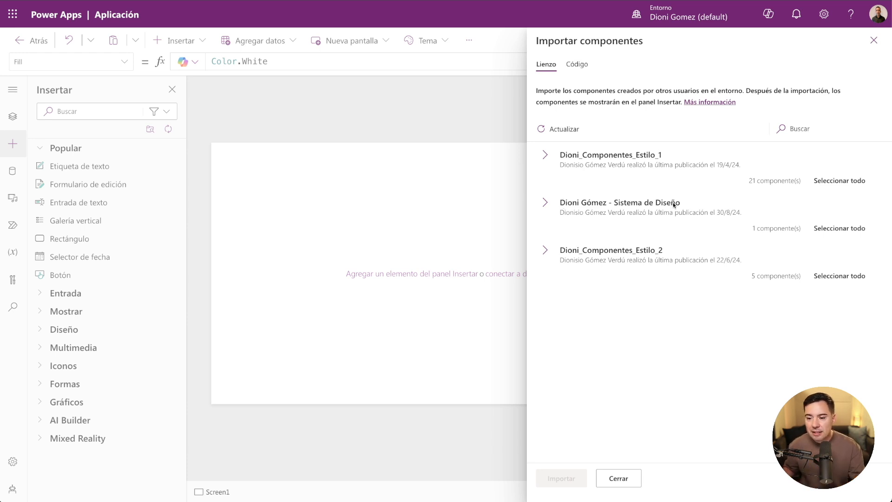
click(545, 203)
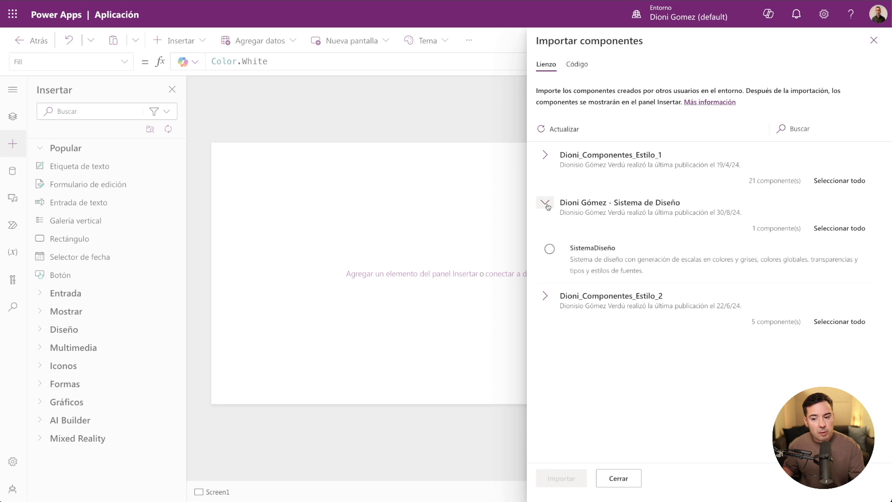
click(549, 248)
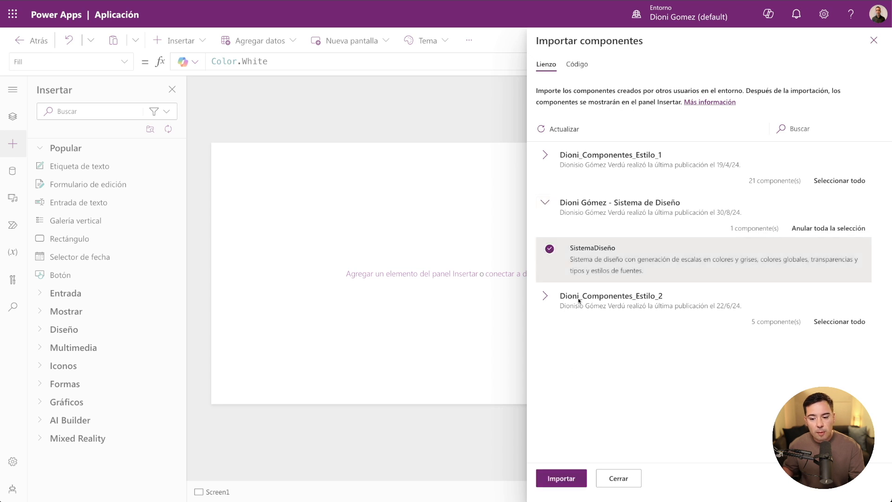
click(562, 478)
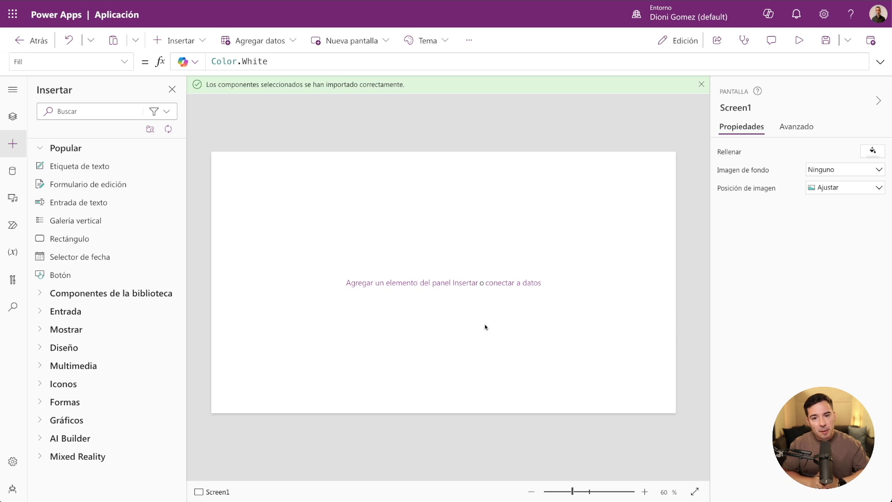
- Insert the imported SistemaDiseño library component onto Screen1
click(701, 84)
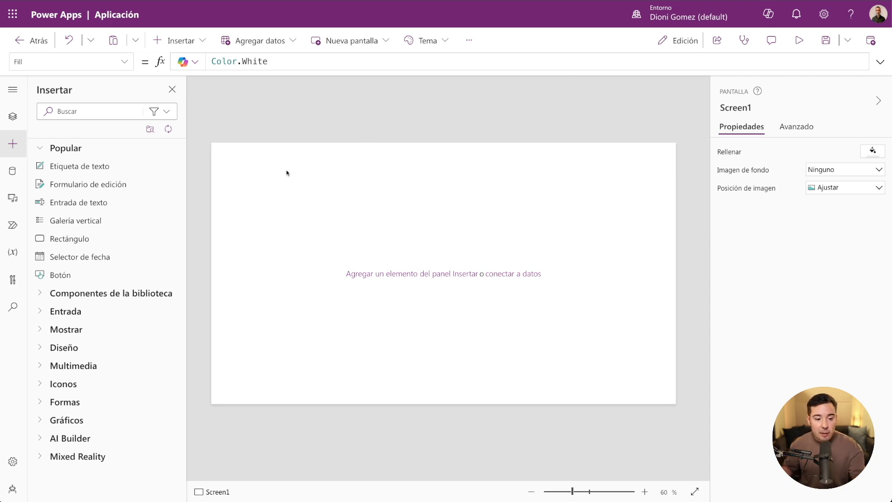
click(42, 296)
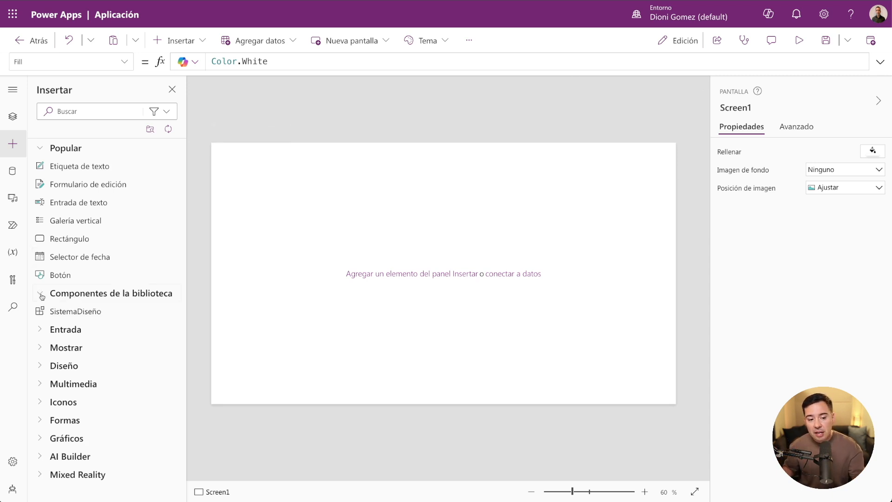
click(70, 311)
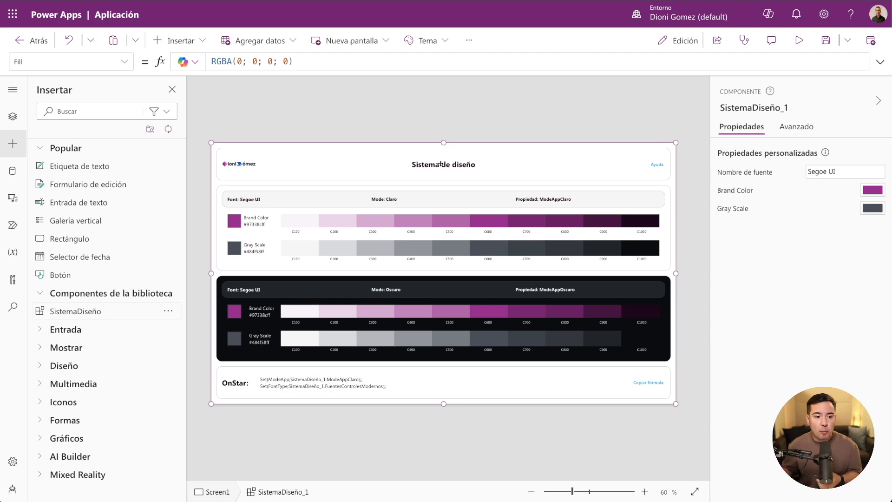
- Set App's OnStart to the formula copied from the Sistema de Diseño visual app: Set(ModeApp;SistemaDiseño_1.ModeAppClaro);; Set(FontType;SistemaDiseño_1.FuentesControlesModernos);;
click(14, 119)
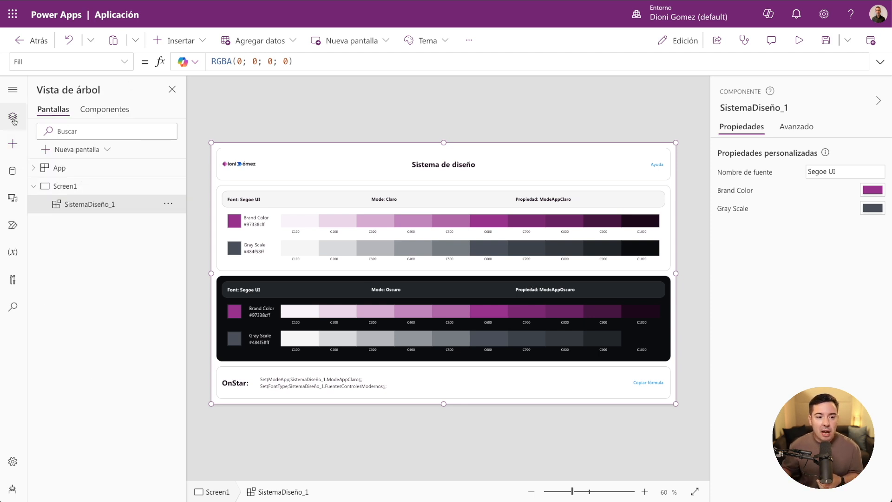
click(53, 169)
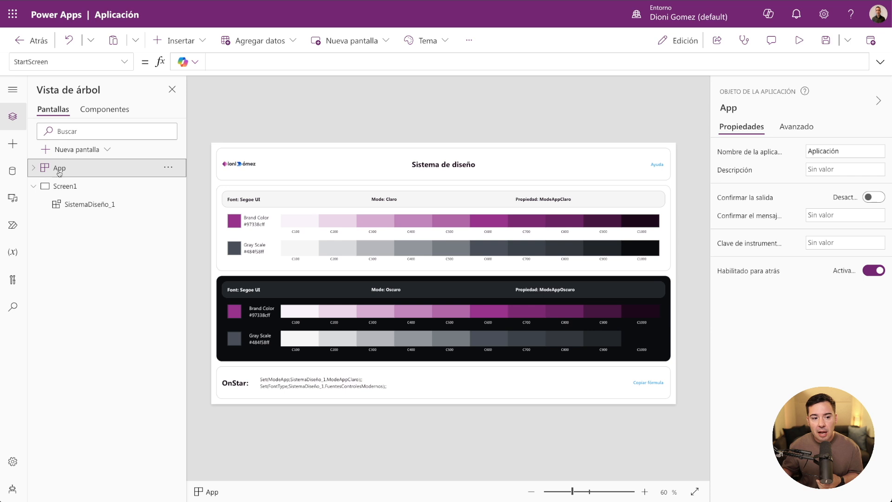
click(56, 61)
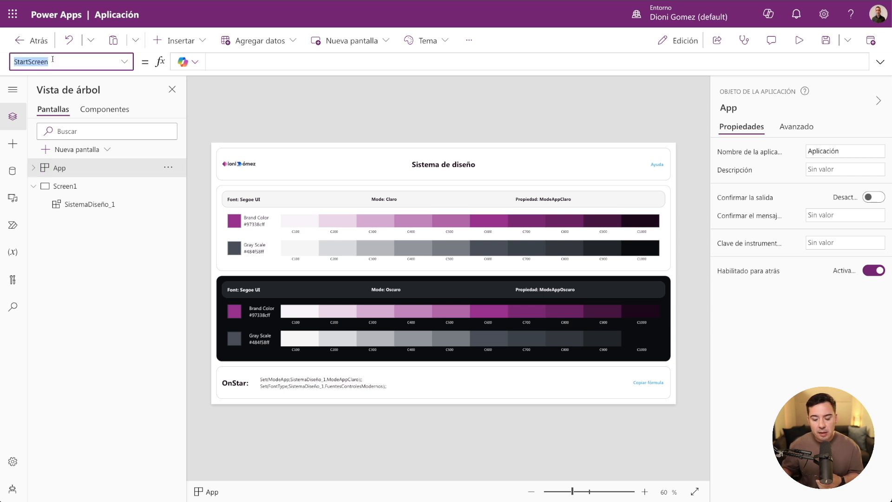
text(OnStart)
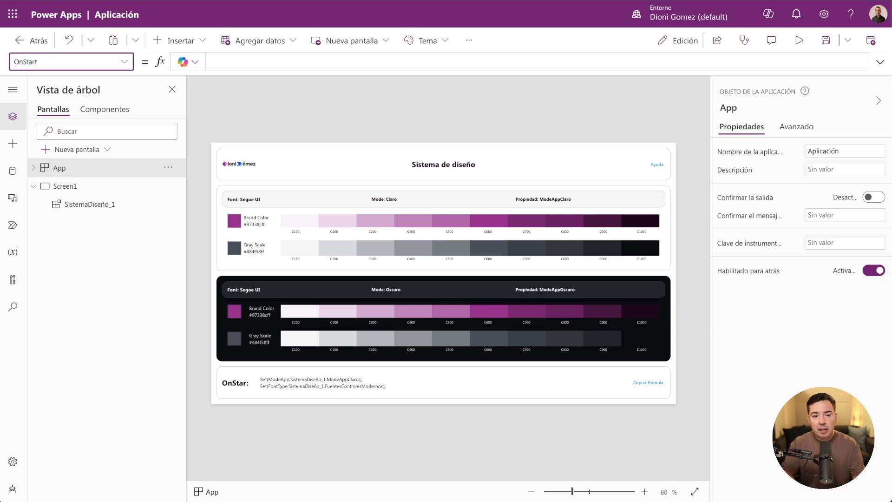
click(263, 69)
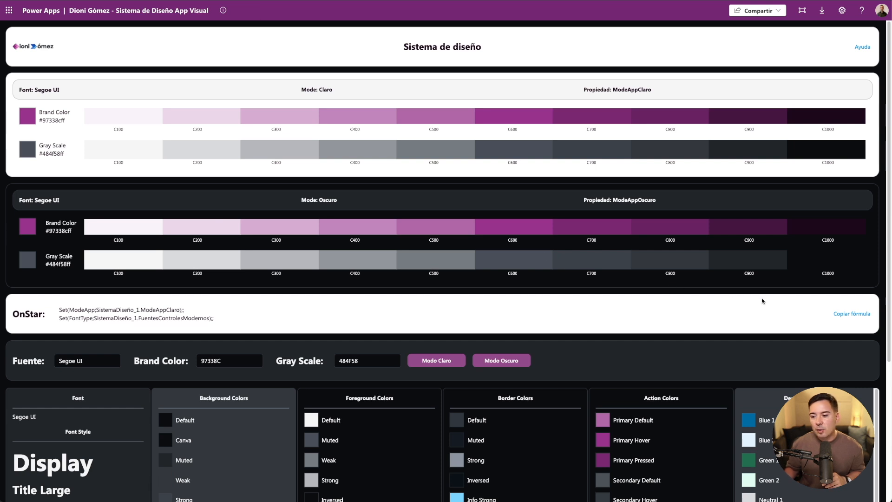
click(845, 315)
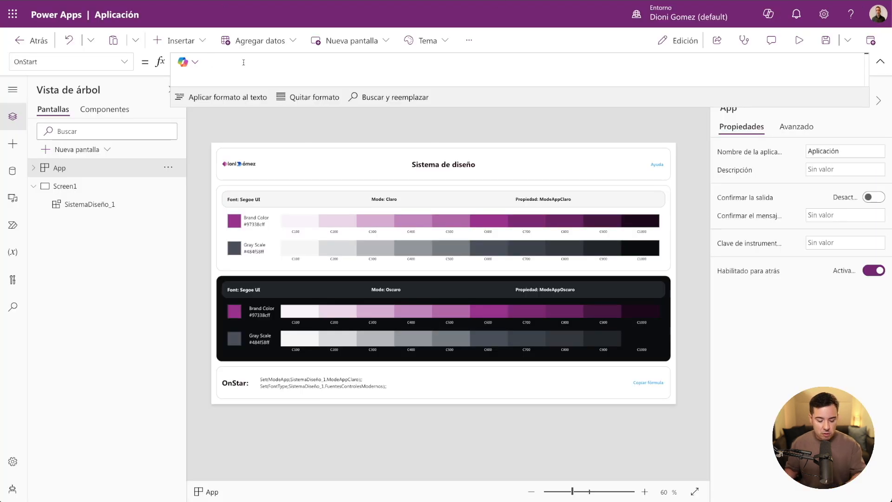
text(Set(ModeApp;SistemaDiseño_1.ModeAppClaro);; Set(FontType;SistemaDiseño_1.FuentesControlesModernos);;)
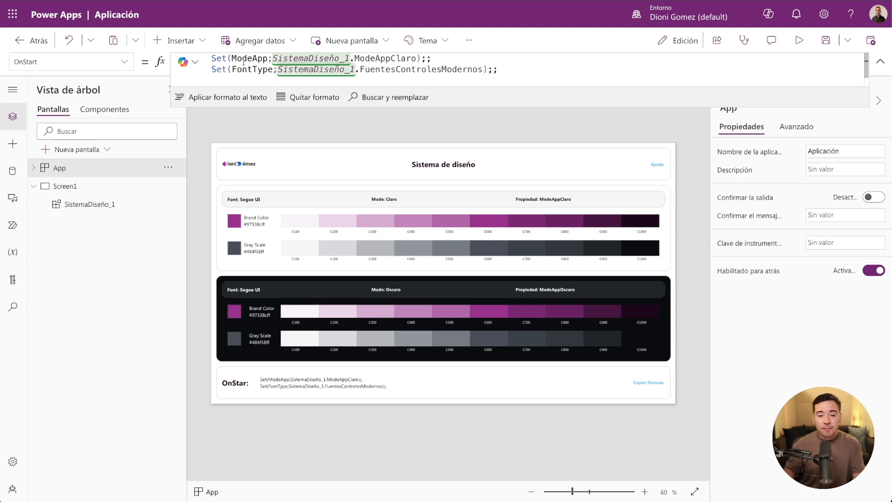
- Change the value assigned to ModeApp in the OnStart formula to SistemaDiseño_1.ModeAppOscuro
double_click(222, 58)
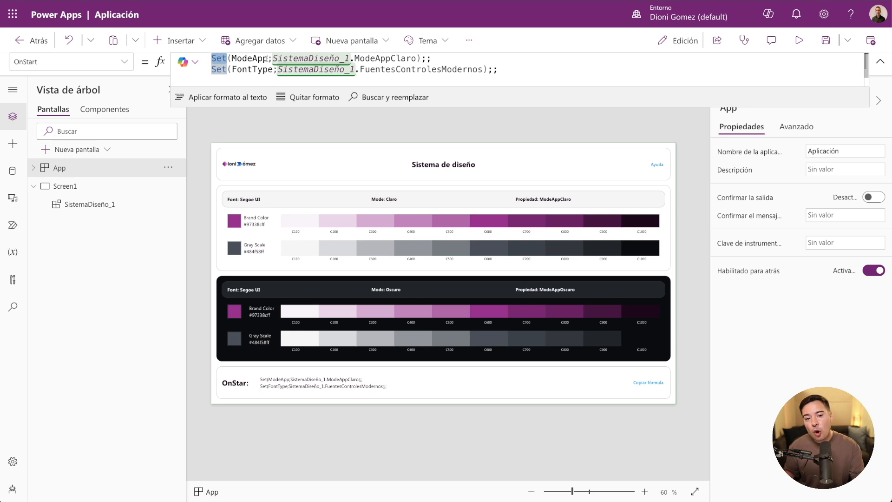
double_click(232, 59)
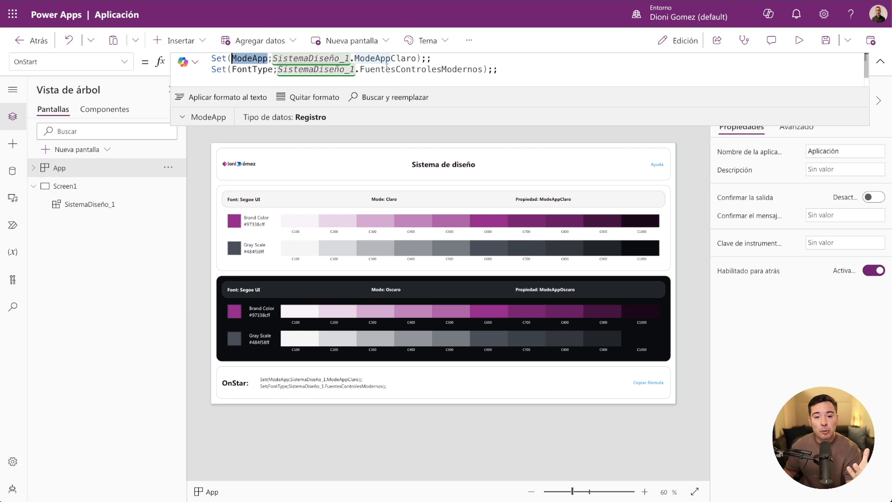
drag(349, 59, 274, 59)
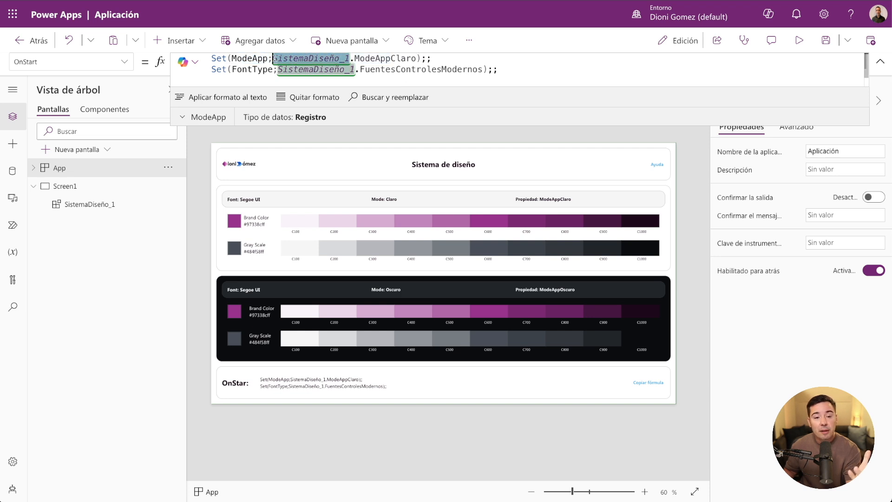
drag(414, 58, 354, 59)
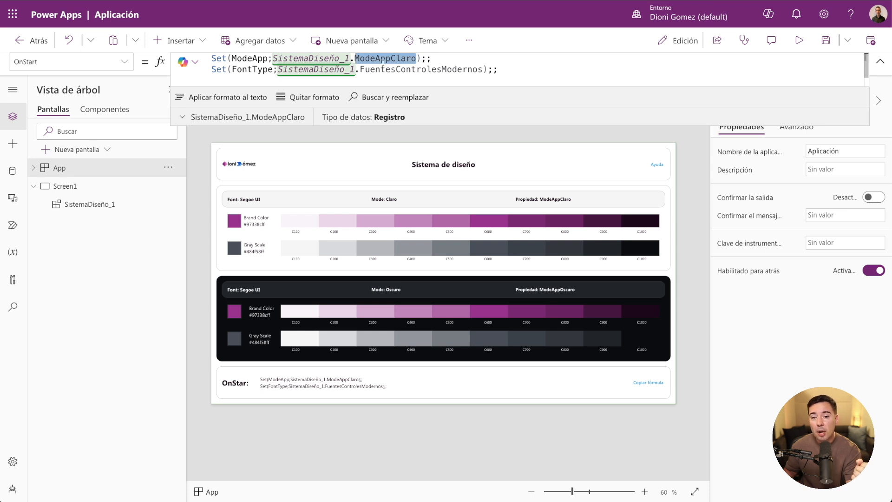
click(416, 59)
drag(419, 58, 393, 51)
text(Oscuro)
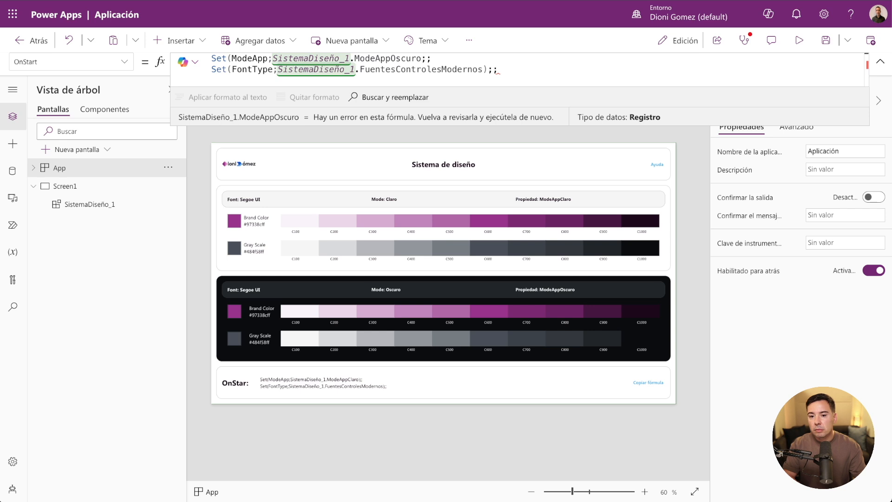
text())
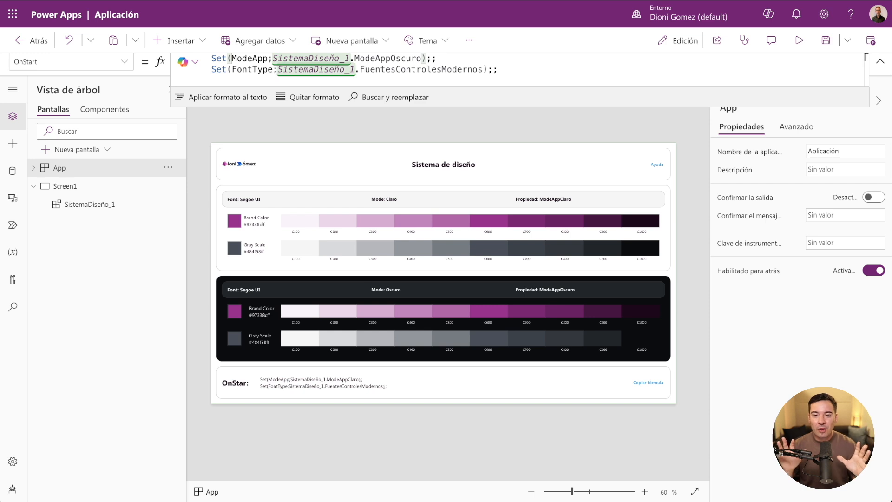
- Check ModeApp's stored data in the OnStart formula and run App's OnStart to load the variables
drag(275, 69, 233, 70)
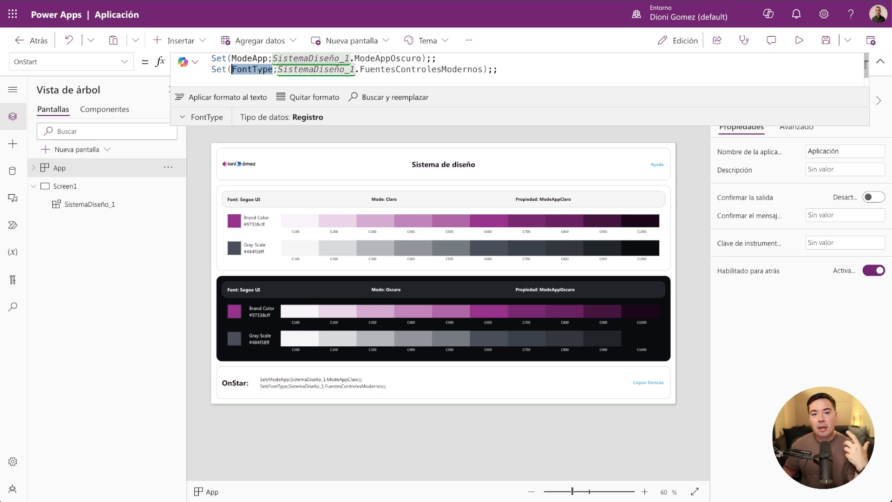
double_click(256, 58)
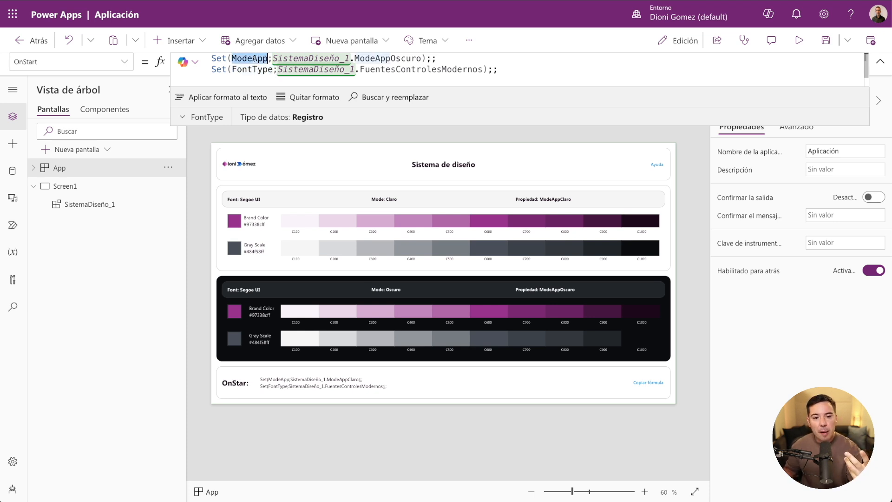
click(181, 117)
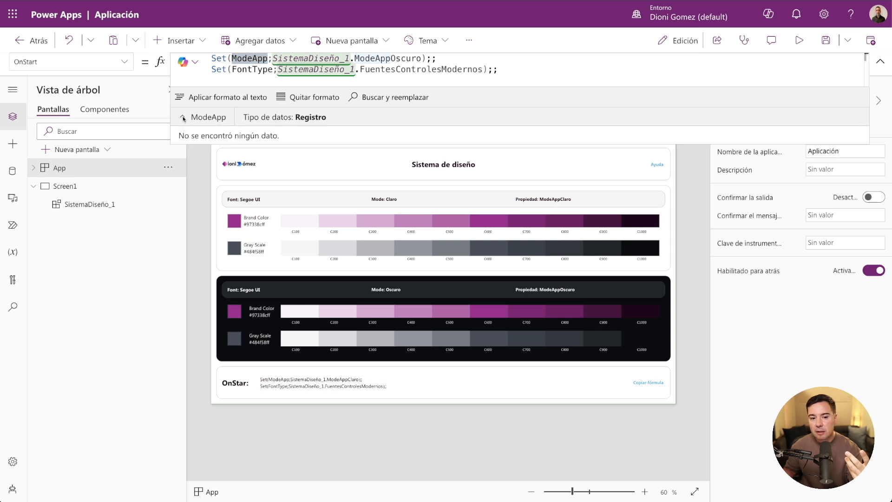
right_click(87, 172)
click(117, 245)
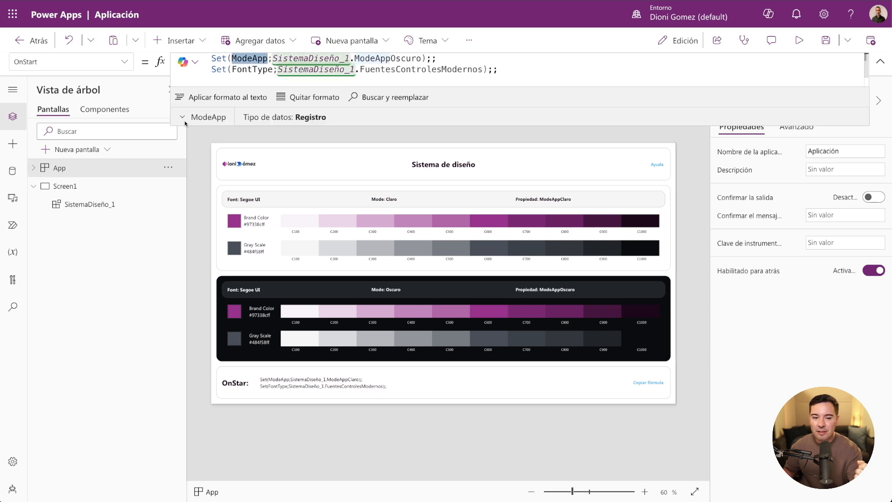
- Examine the records held in the ModeApp and FontType variables through the OnStart formula's data preview
click(181, 117)
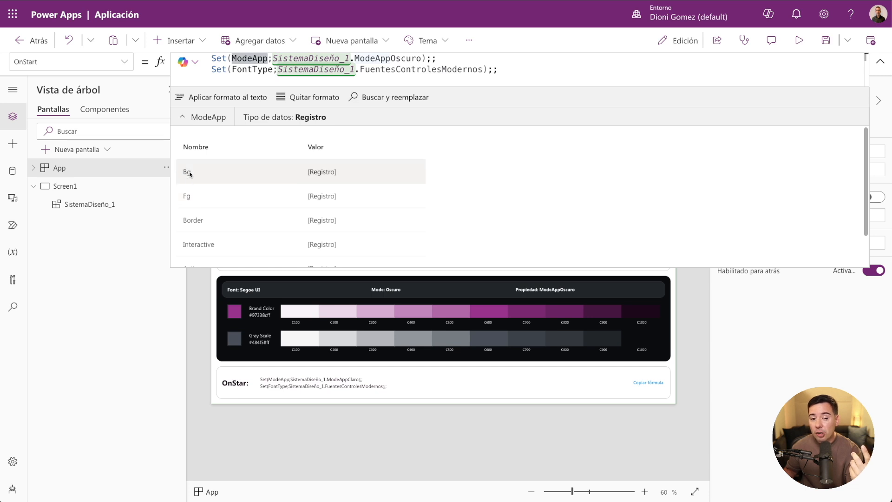
scroll(212, 225, down, 2)
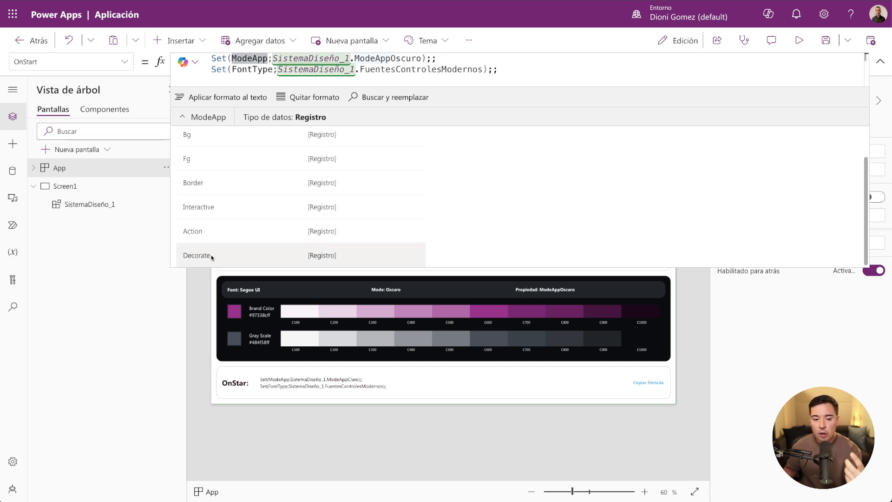
double_click(253, 70)
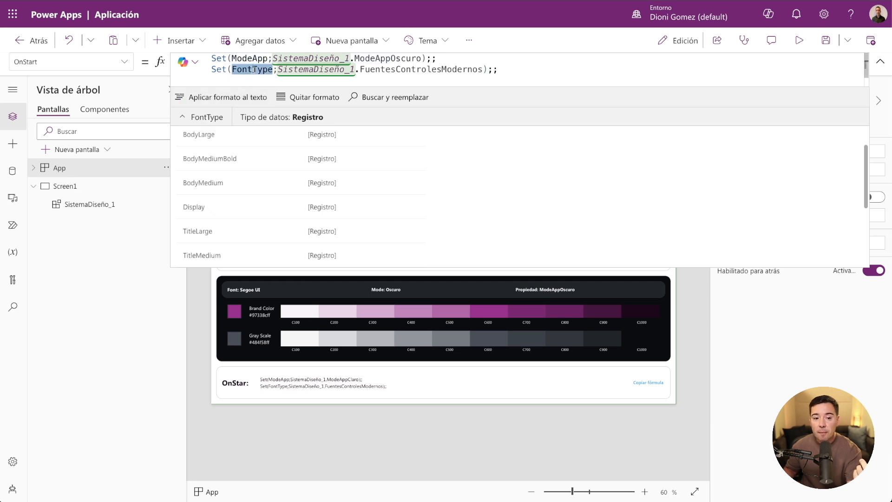
scroll(204, 158, up, 2)
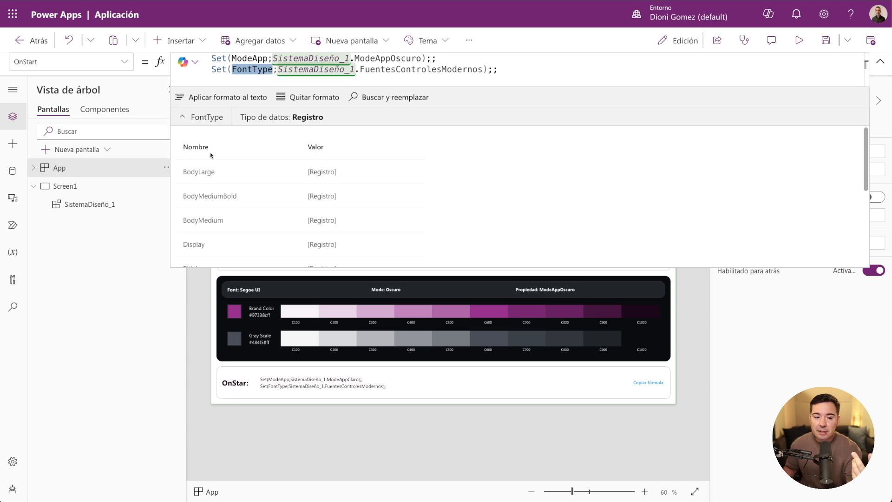
scroll(221, 213, down, 1)
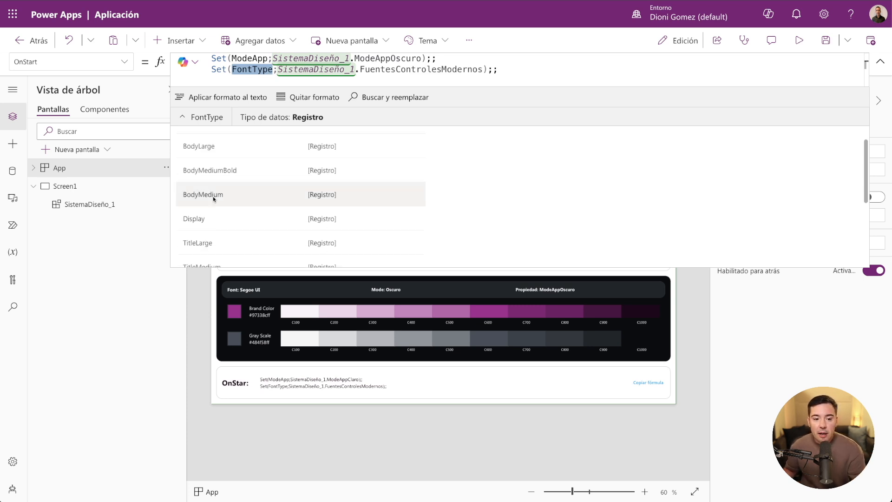
scroll(213, 196, down, 4)
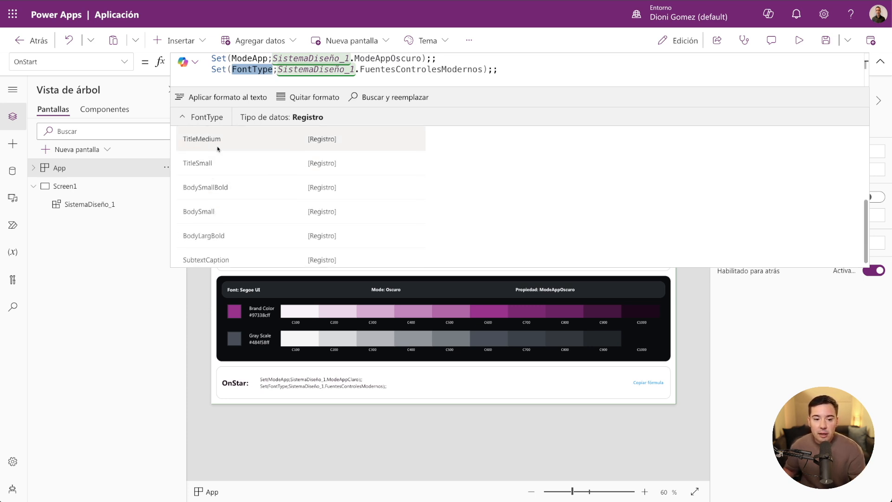
scroll(215, 218, up, 2)
scroll(215, 218, up, 3)
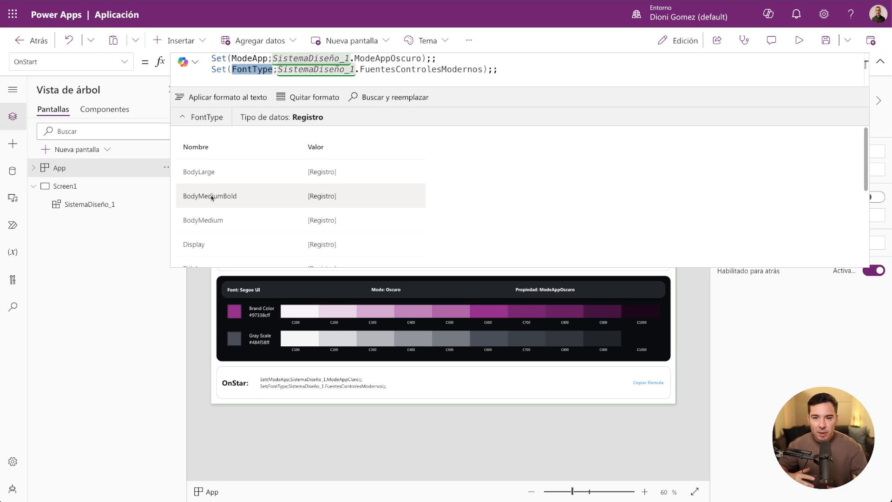
click(880, 63)
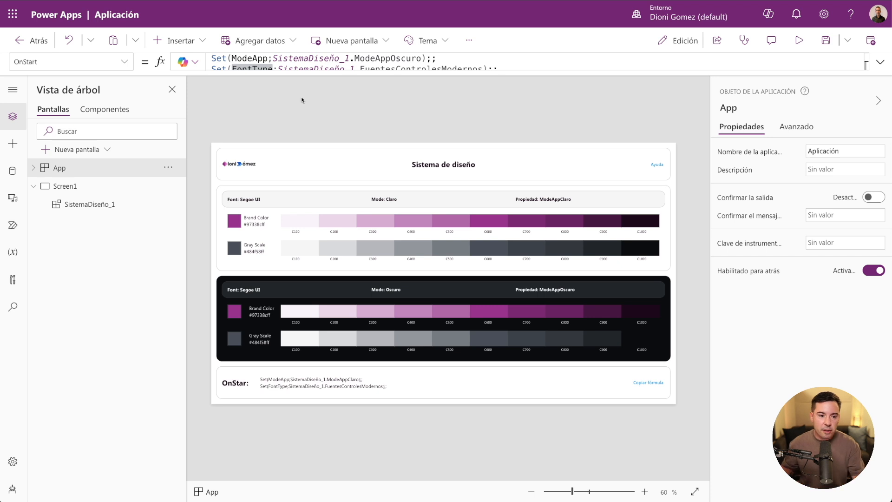
- Add a new blank screen and rename Screen1 as SC_Inicio
click(77, 149)
click(180, 211)
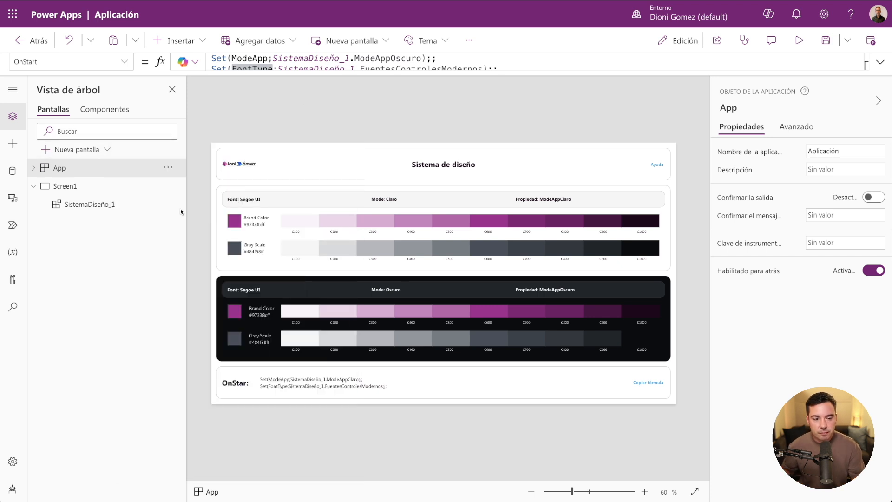
double_click(83, 188)
text(SC_Inicio)
key(Return)
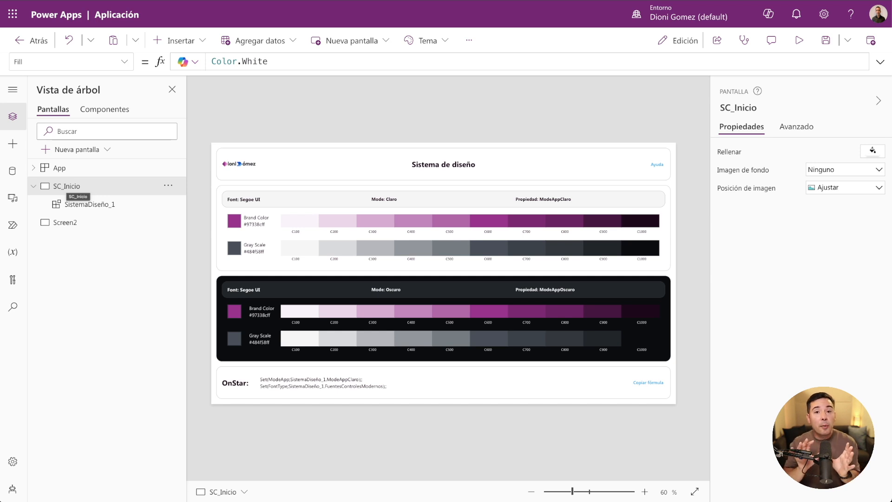
- Rename Screen2 as SC_Principal
click(69, 223)
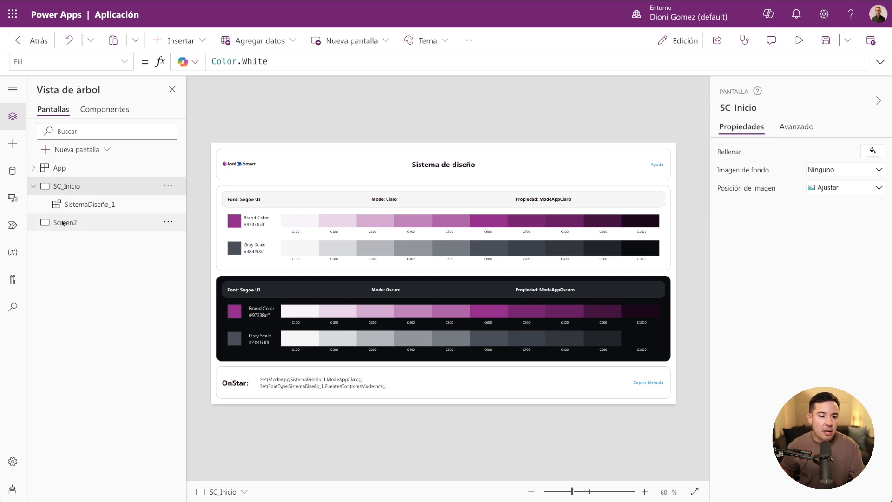
double_click(68, 223)
text(SC_Prtin)
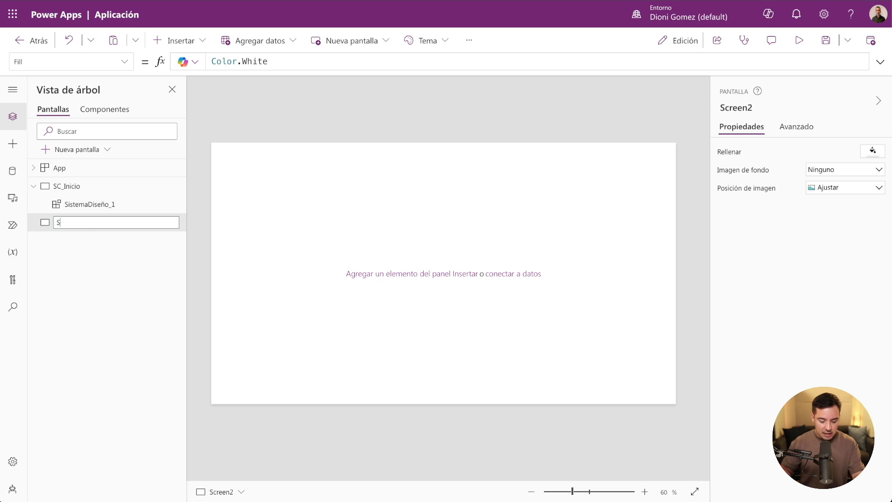
key(BackSpace)
key(BackSpace)
key(BackSpace)
text(incipal)
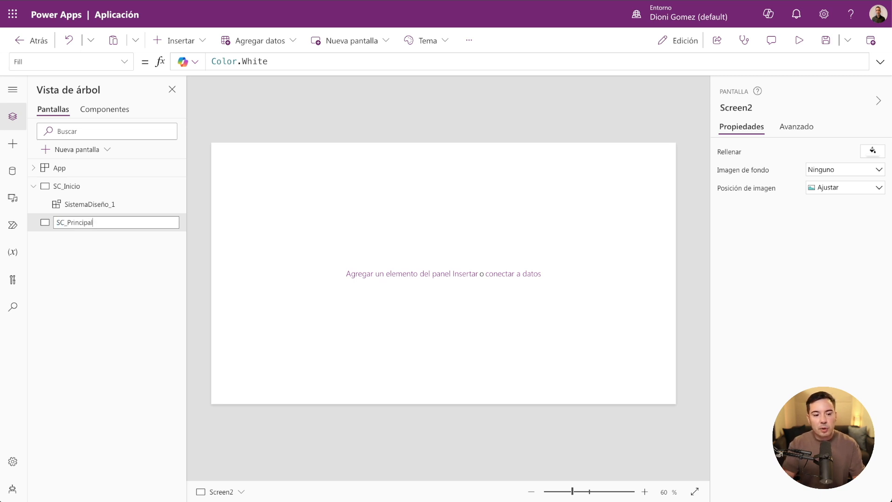
key(Return)
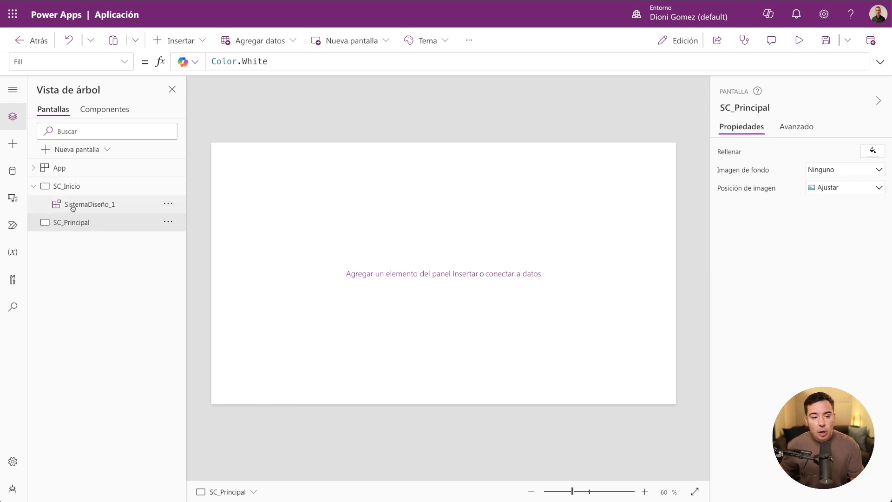
- Look up the Visible property of the SistemaDiseño_1 component on SC_Inicio
click(34, 187)
click(33, 187)
click(62, 202)
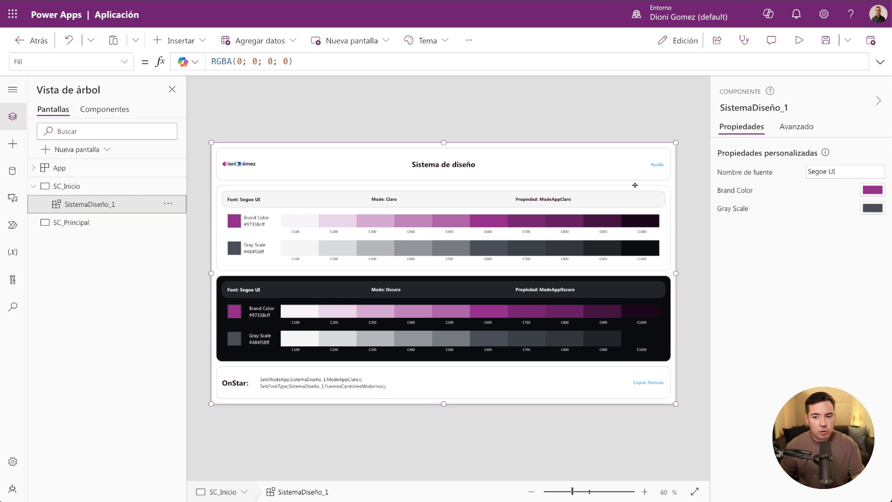
click(795, 127)
click(773, 150)
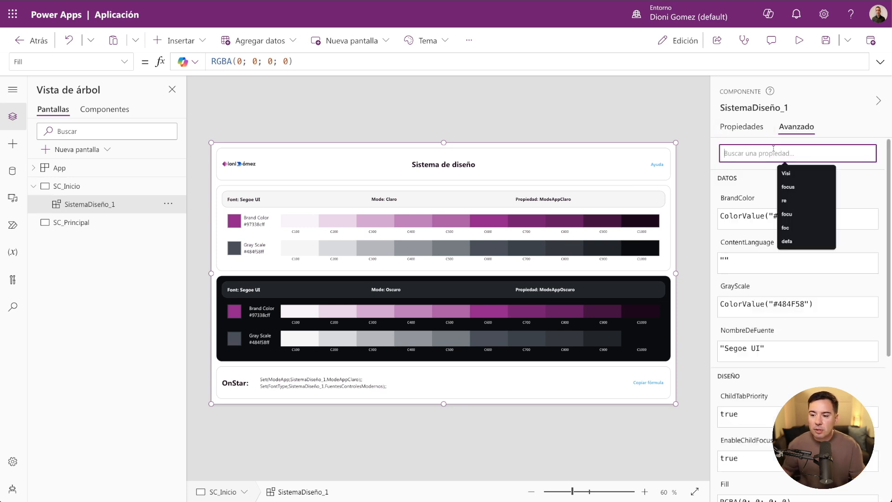
text(Visi)
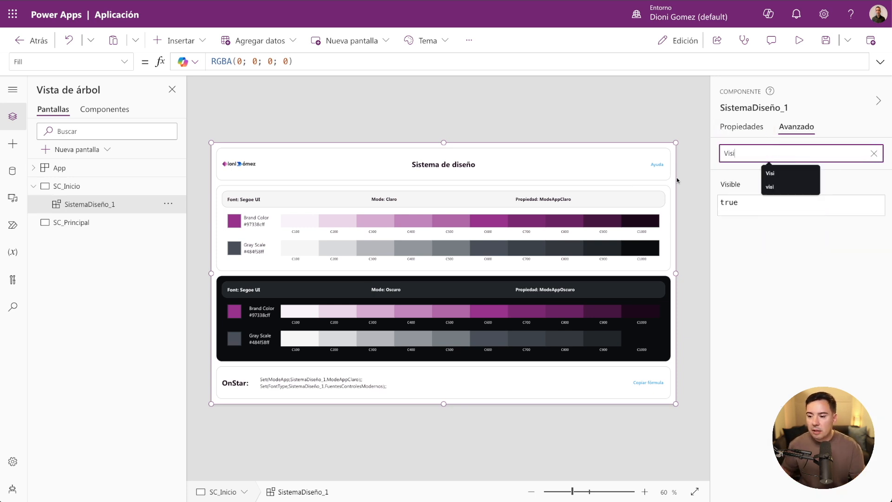
click(743, 203)
drag(756, 202, 722, 203)
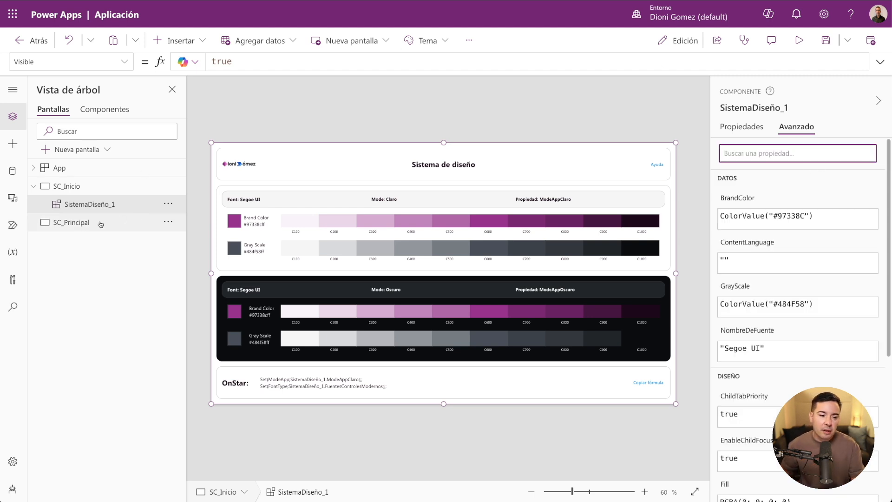
- Insert a horizontal container on SC_Principal and enlarge it to about 1270 by 655 so it covers most of the screen
click(81, 223)
click(175, 40)
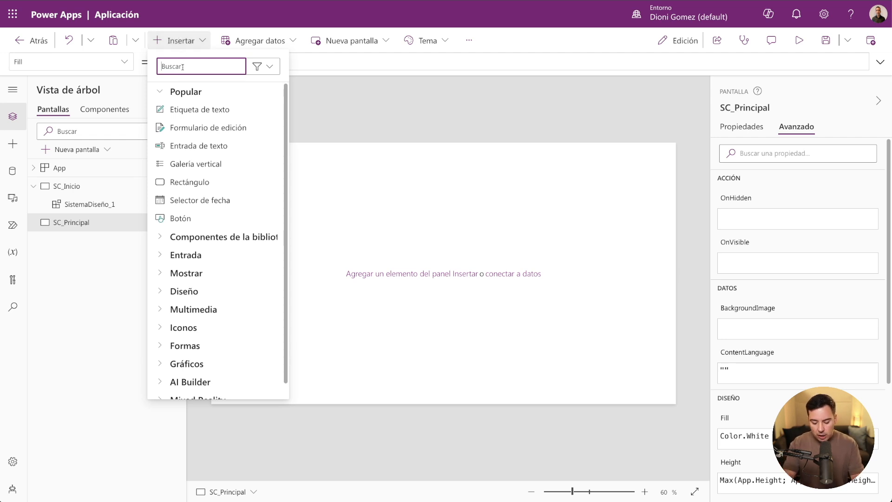
text(Con)
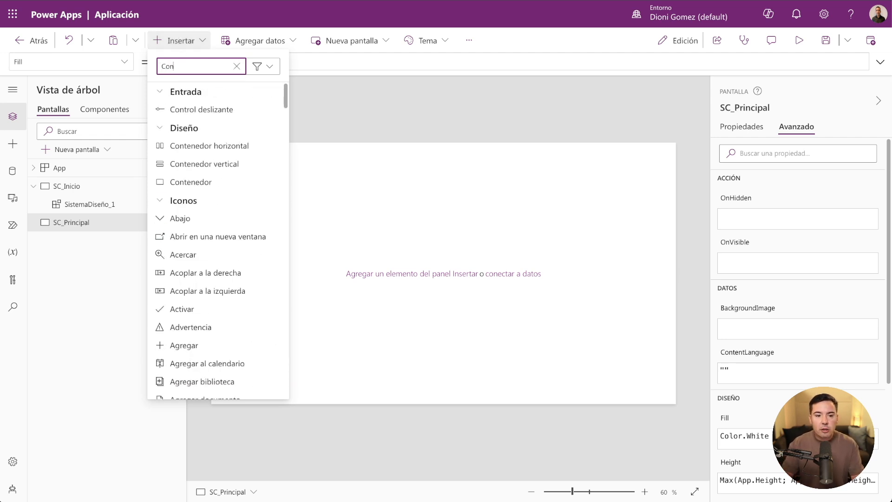
click(179, 146)
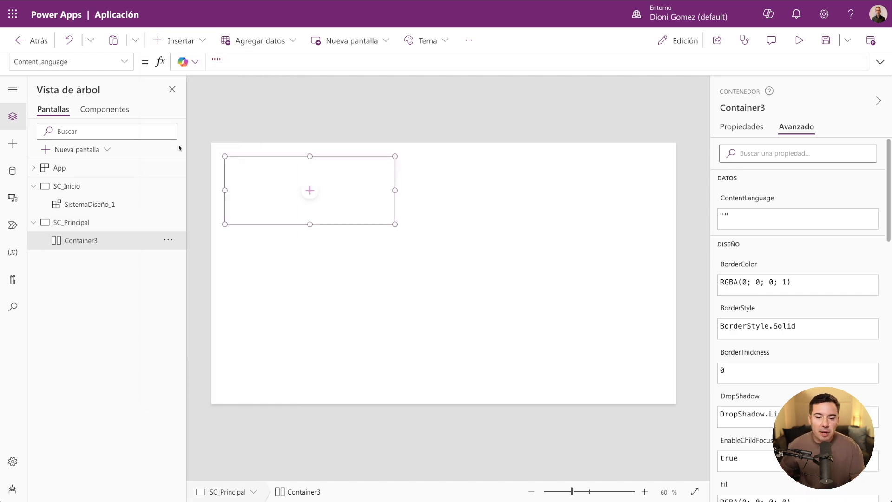
click(747, 129)
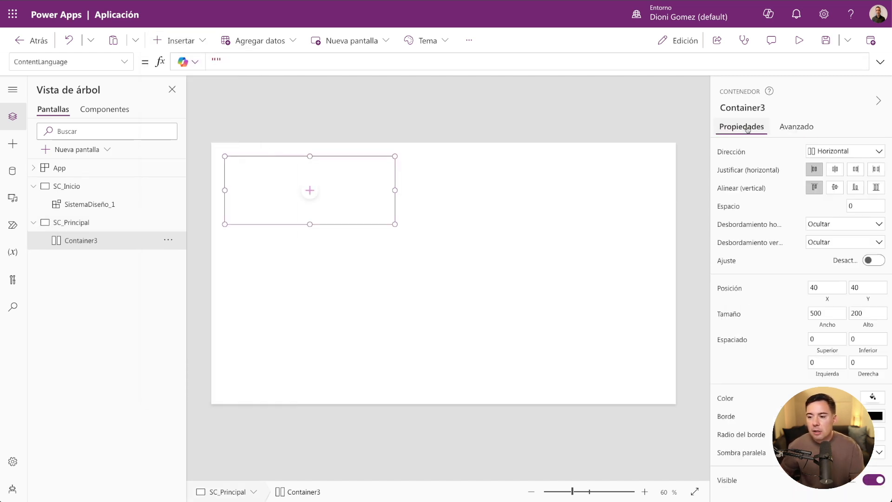
drag(395, 224, 652, 377)
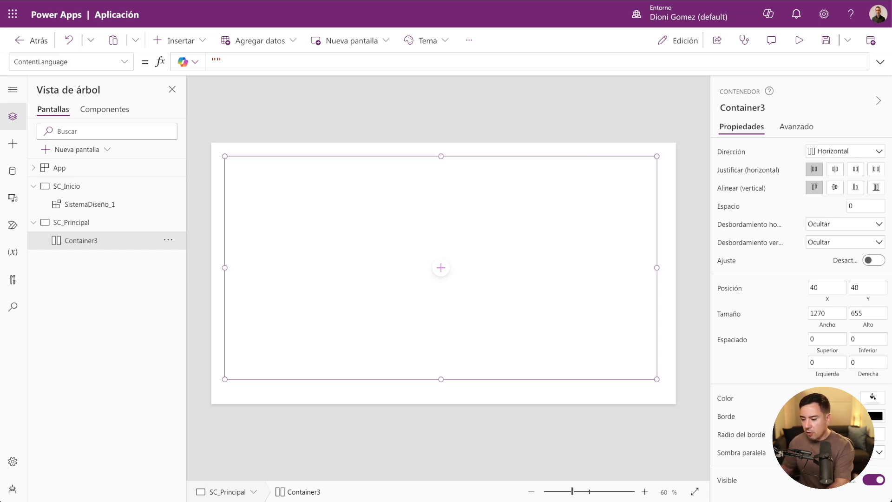
click(408, 145)
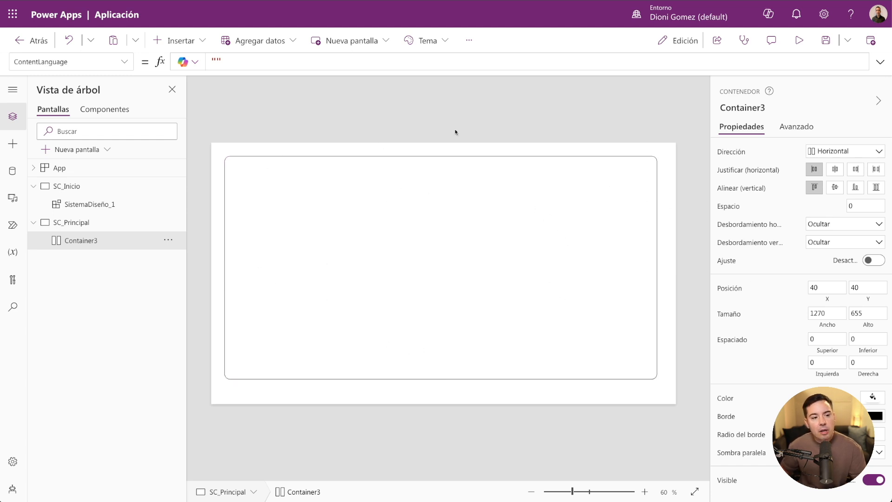
click(473, 228)
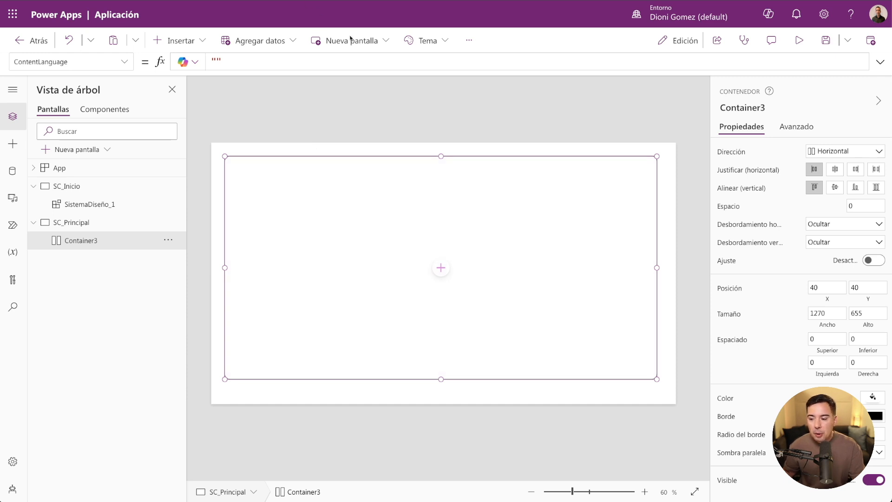
- Set the horizontal container's BorderColor to ModeApp.Border.Default, copying the default border colour formula from the Sistema de Diseño App Visual app
click(728, 416)
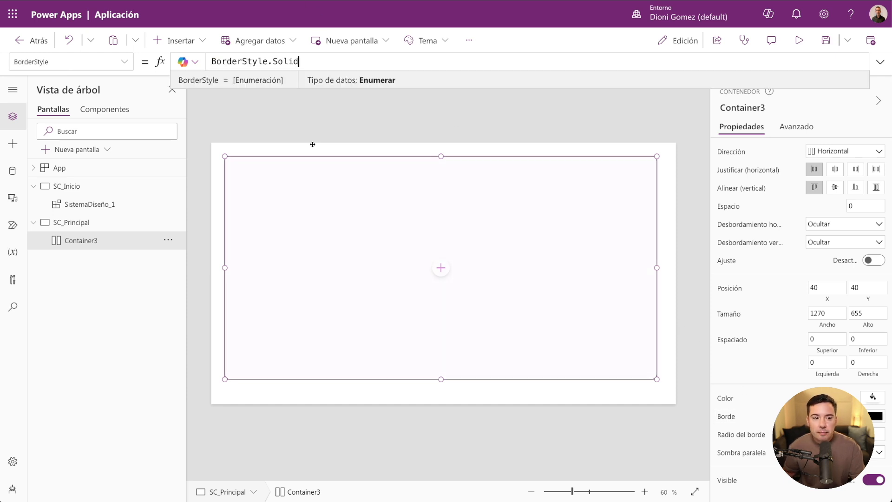
click(131, 68)
click(55, 85)
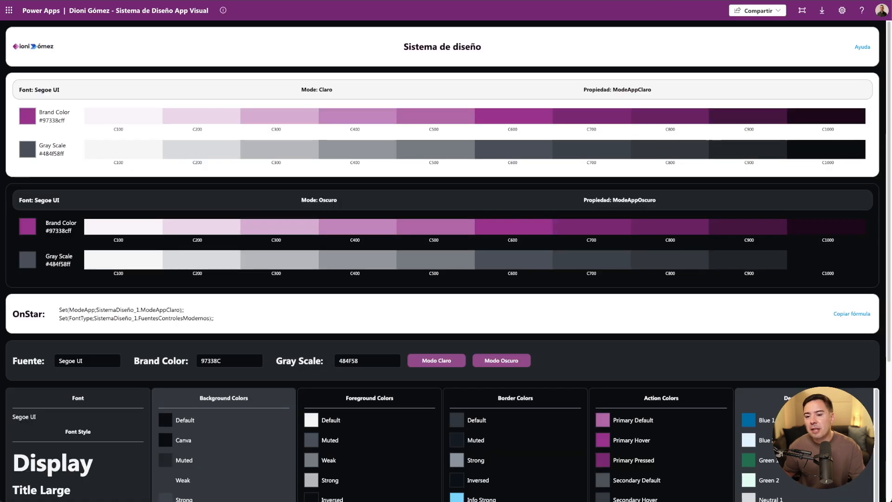
scroll(584, 326, down, 2)
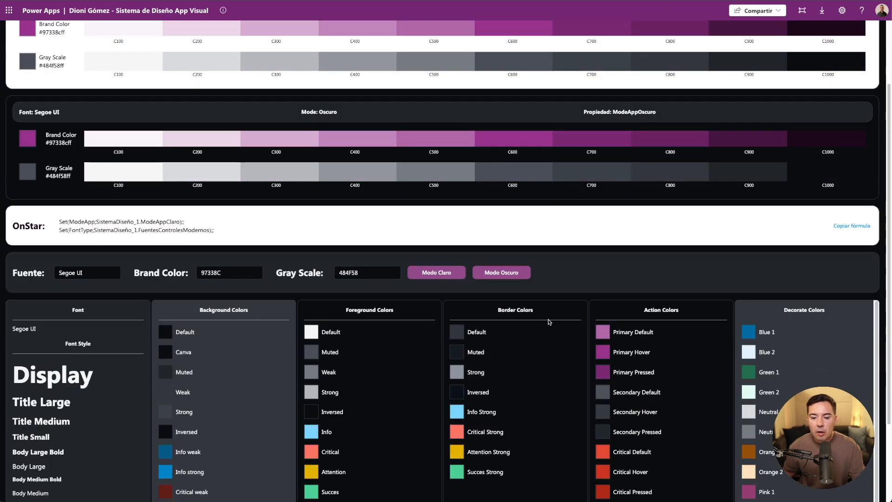
click(458, 332)
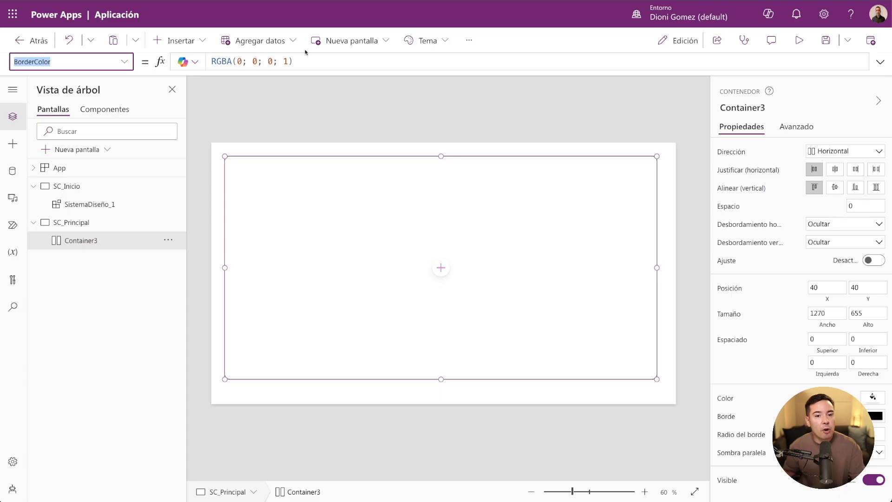
drag(293, 62, 206, 63)
text(ModeApp.Border.Default)
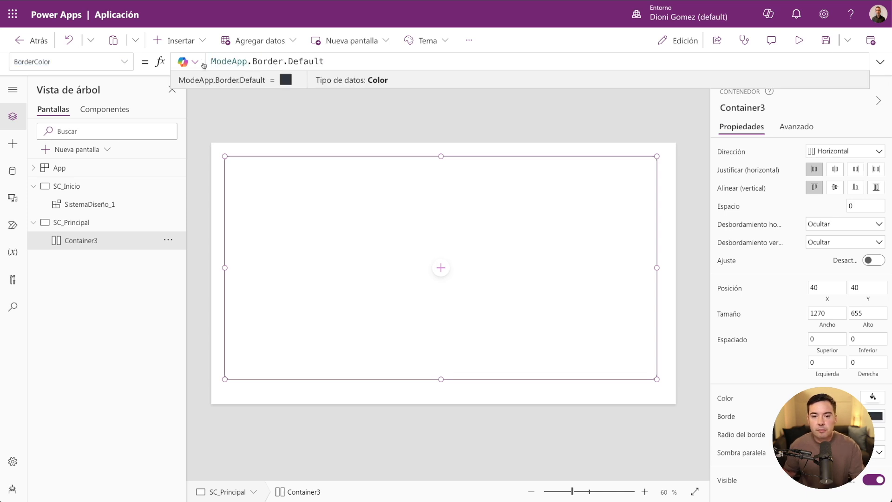
click(220, 180)
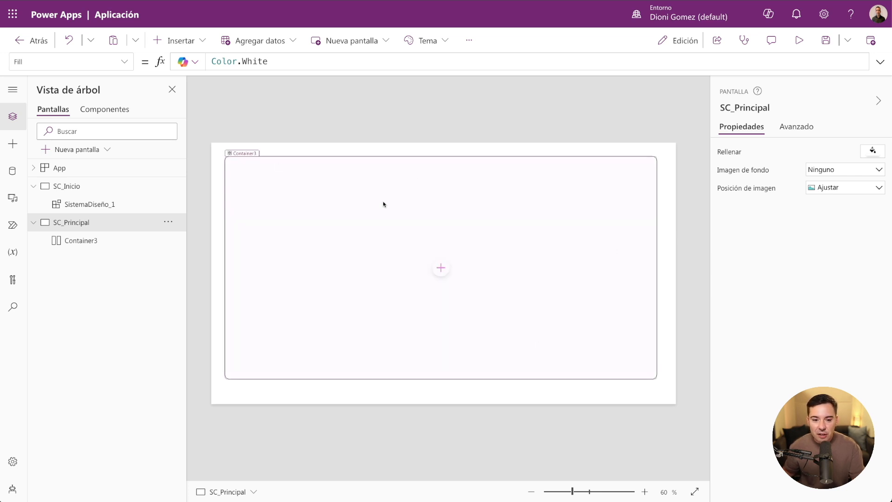
- Set SC_Principal's Fill to ModeApp.Bg.Default, copying the default background colour formula from the Sistema de Diseño App Visual app
click(70, 224)
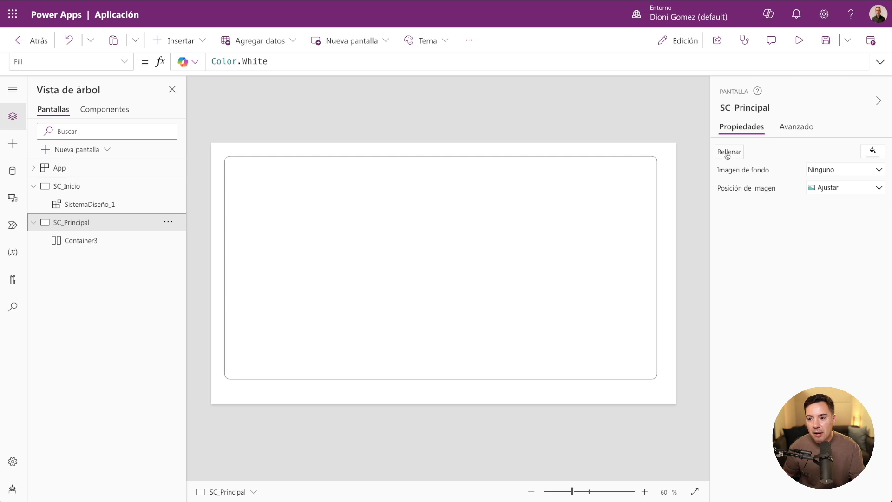
click(381, 65)
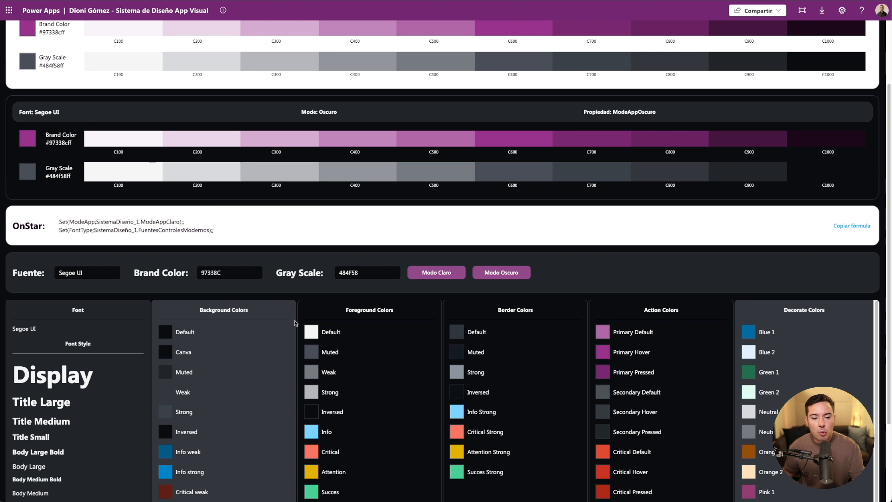
click(168, 333)
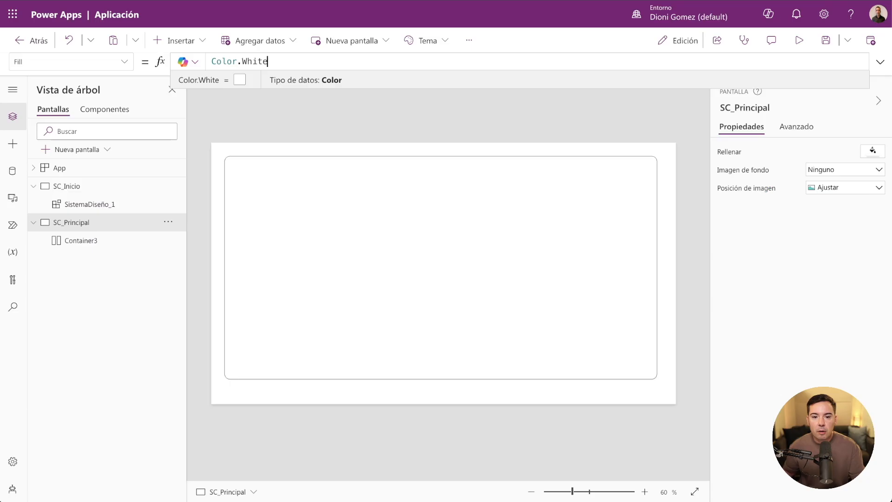
key(ctrl+shift+Left)
key(shift+Home)
text(ModeApp.Bg.Default)
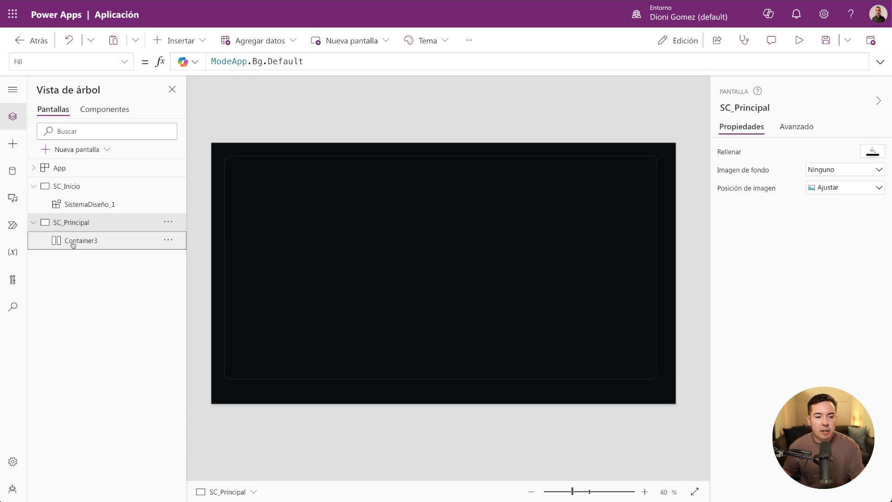
- Insert a vertical container inside Container3, turn off its flexible width and reduce its fixed width to form a narrow side column
click(73, 243)
click(179, 40)
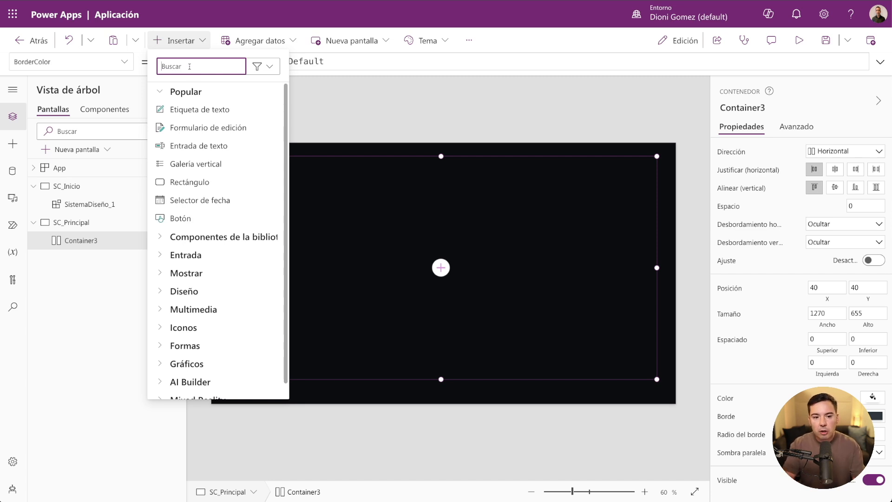
text(conte)
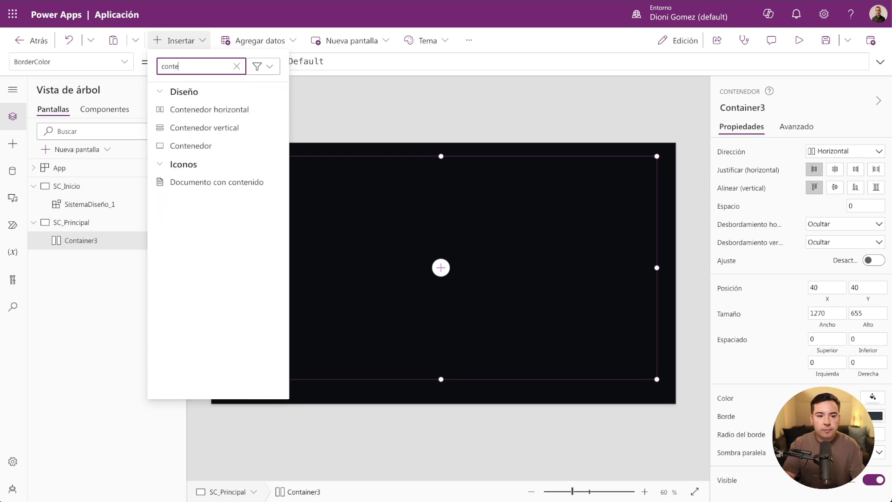
click(193, 121)
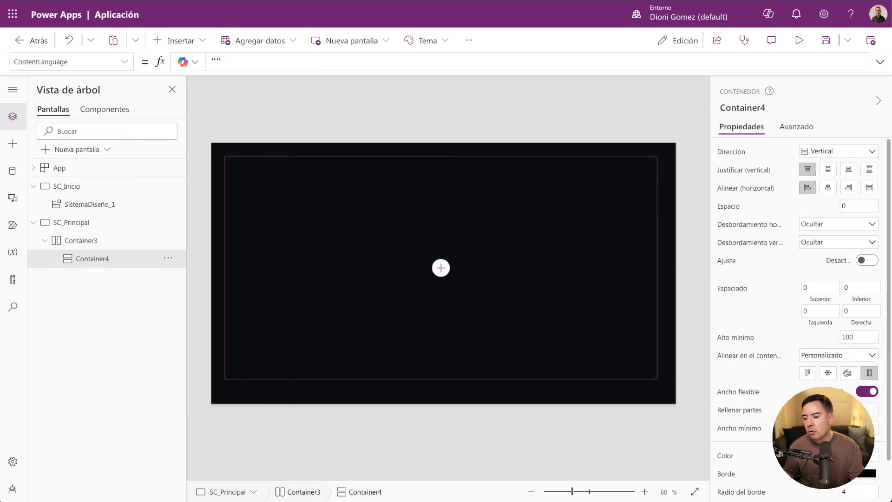
click(865, 392)
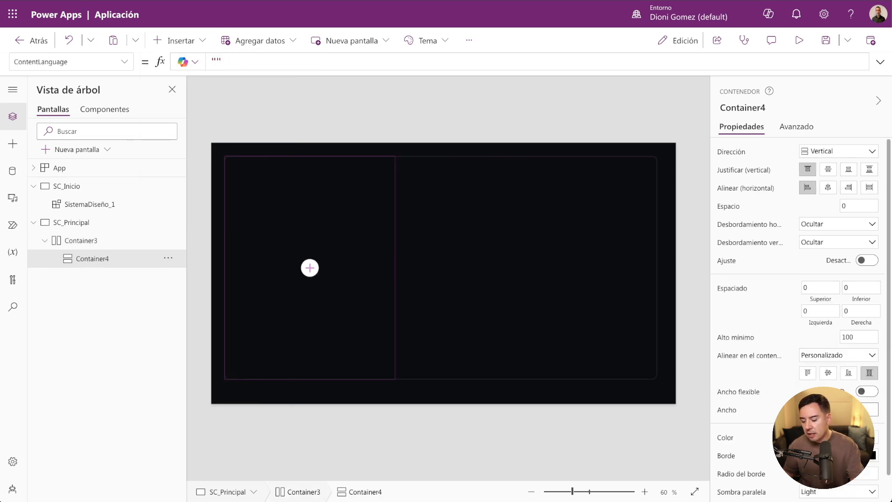
key(Return)
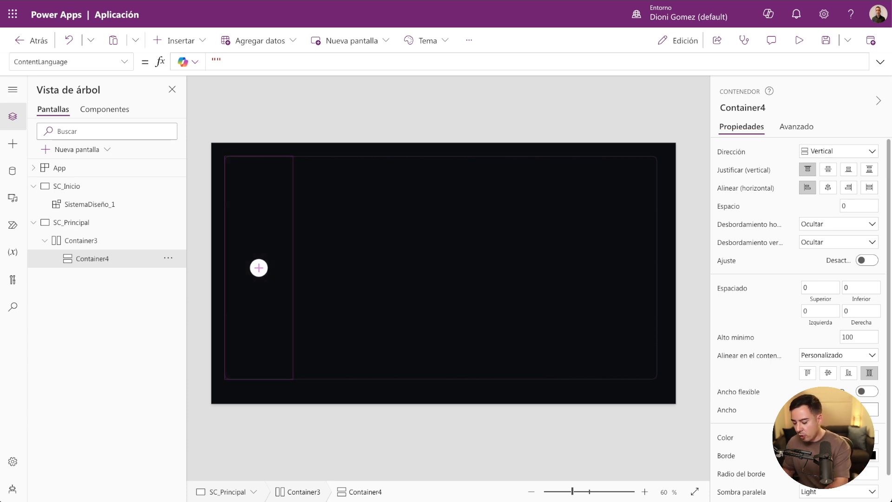
key(Return)
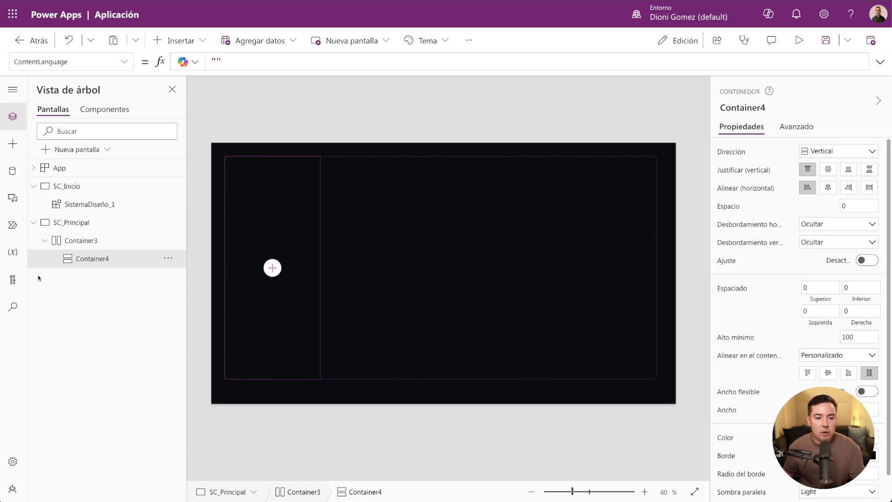
- Set Container4's BorderColor to ModeApp.Border.Default, reusing the border colour formula from Container3
click(88, 242)
click(90, 257)
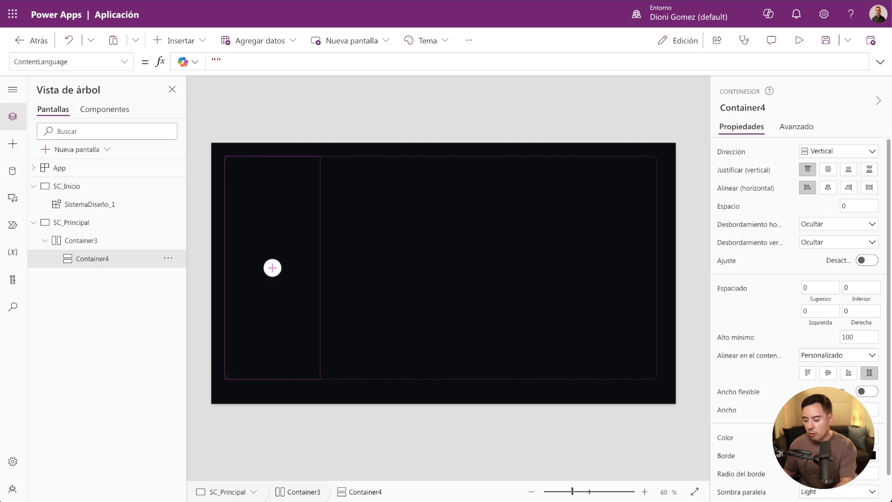
click(135, 240)
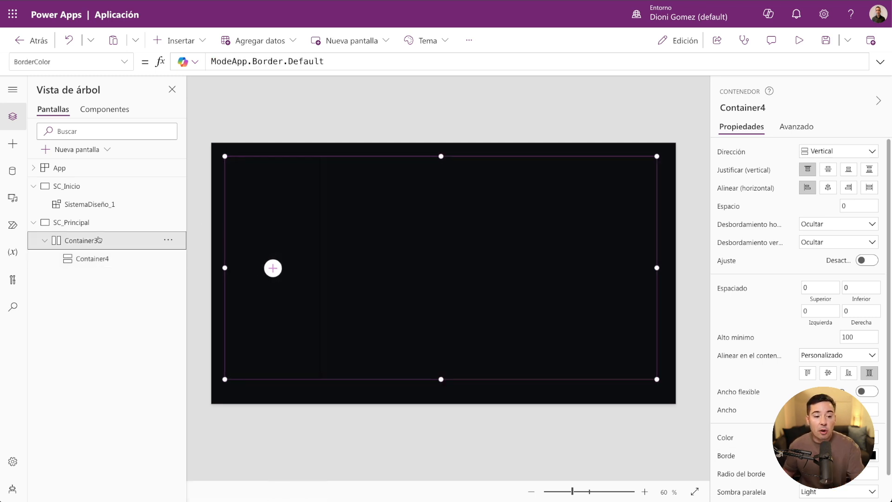
double_click(287, 61)
key(ctrl+a)
key(ctrl+c)
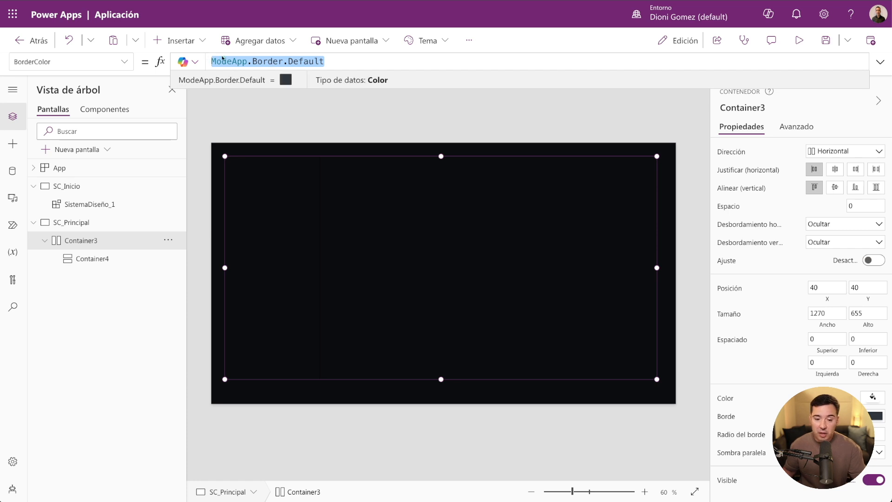
click(127, 262)
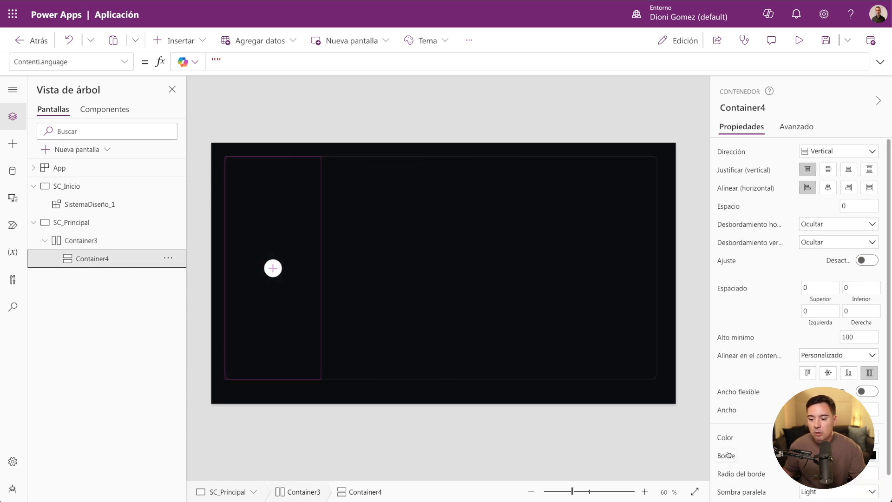
click(728, 455)
click(125, 61)
click(60, 98)
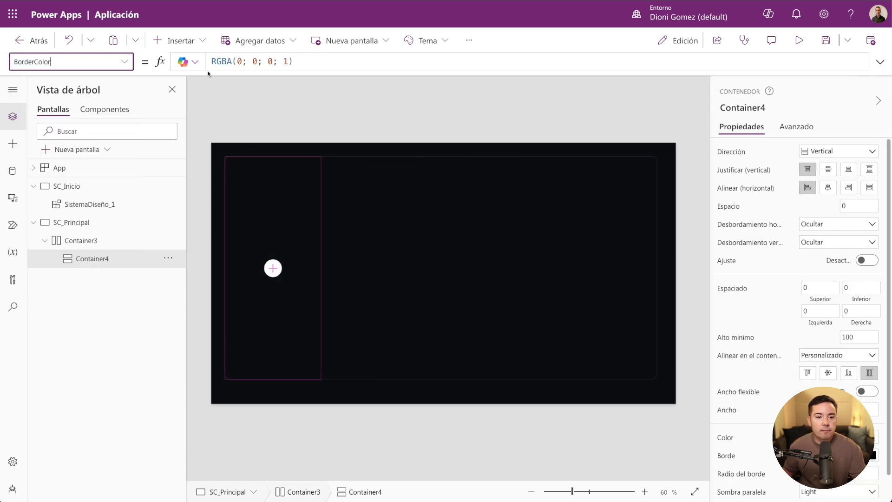
key(ctrl+a)
key(ctrl+v)
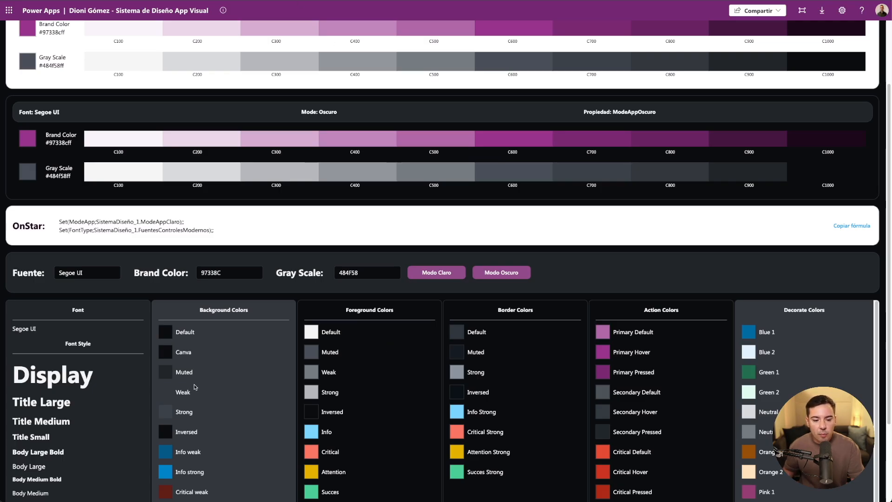
- Set Container4's Fill to ModeApp.Bg.Muted, copying the muted background colour formula from the Sistema de Diseño App Visual app
click(166, 372)
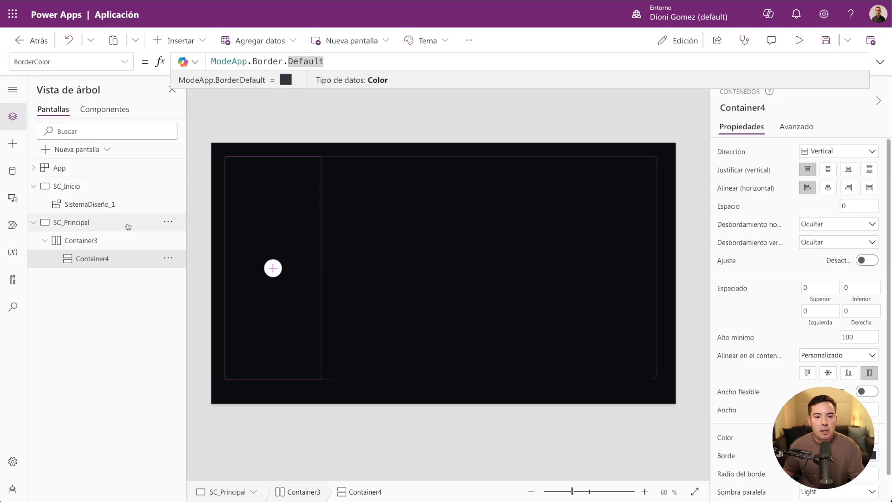
click(102, 257)
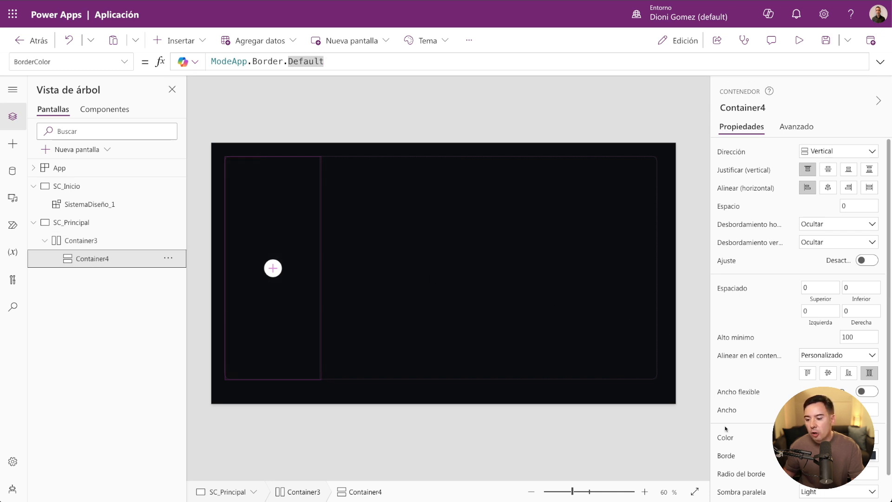
click(724, 441)
drag(293, 61, 211, 62)
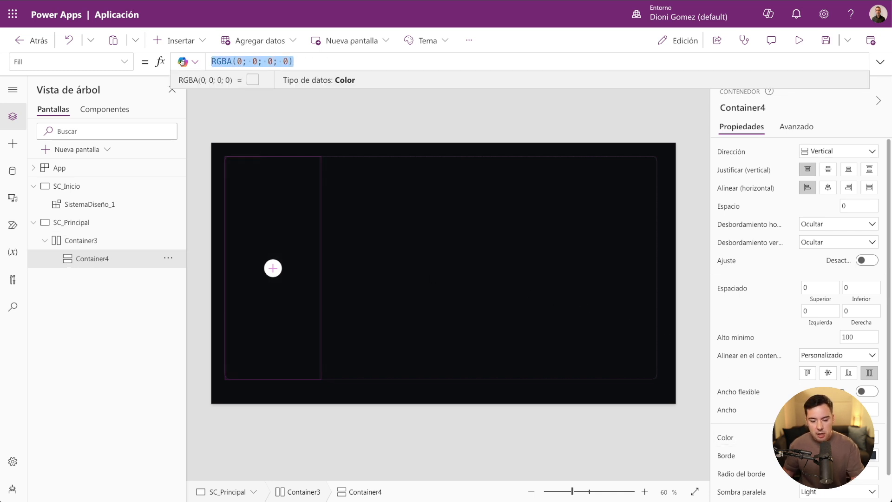
text(ModeApp.Bg.Muted)
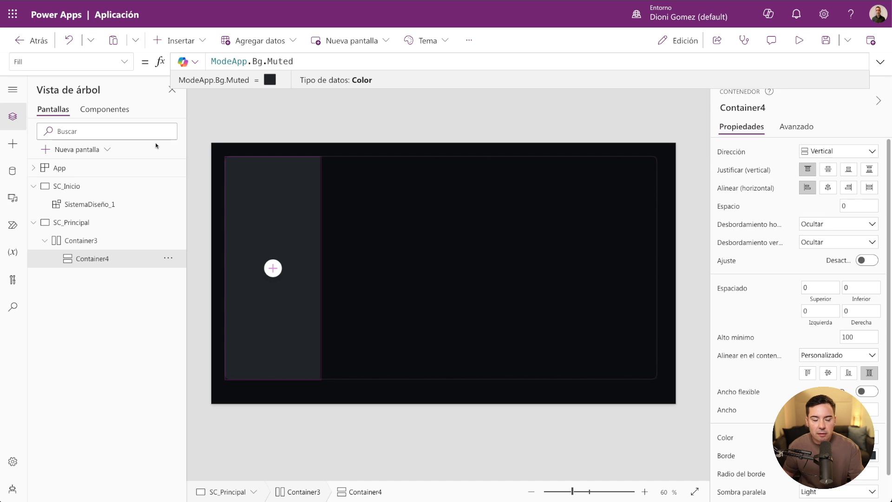
- Insert a second vertical container inside Container3, beside the narrow side column
click(96, 241)
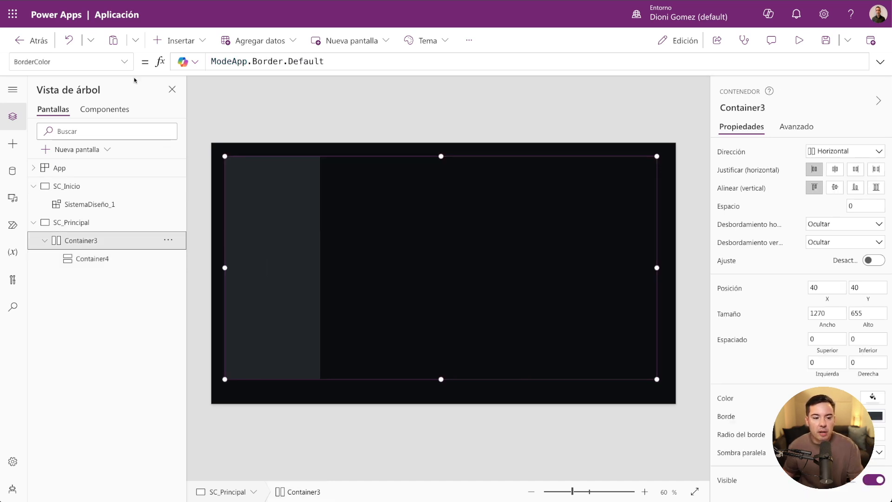
click(176, 40)
text(Conte)
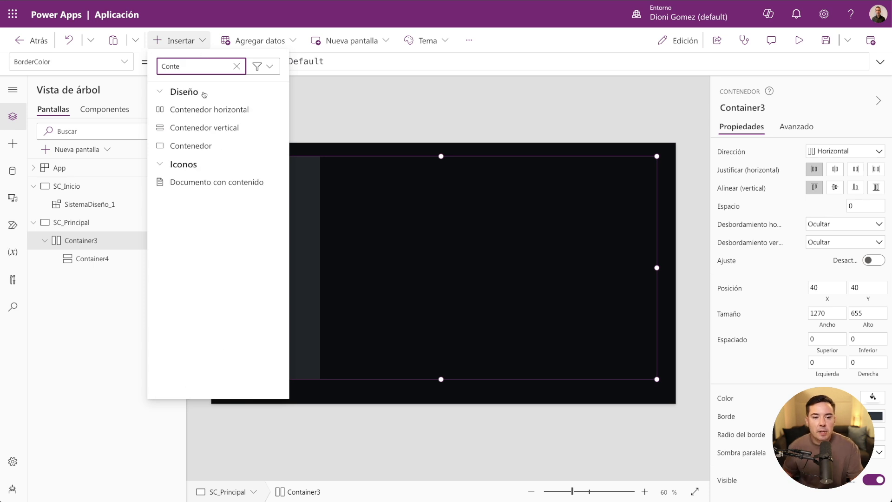
click(194, 127)
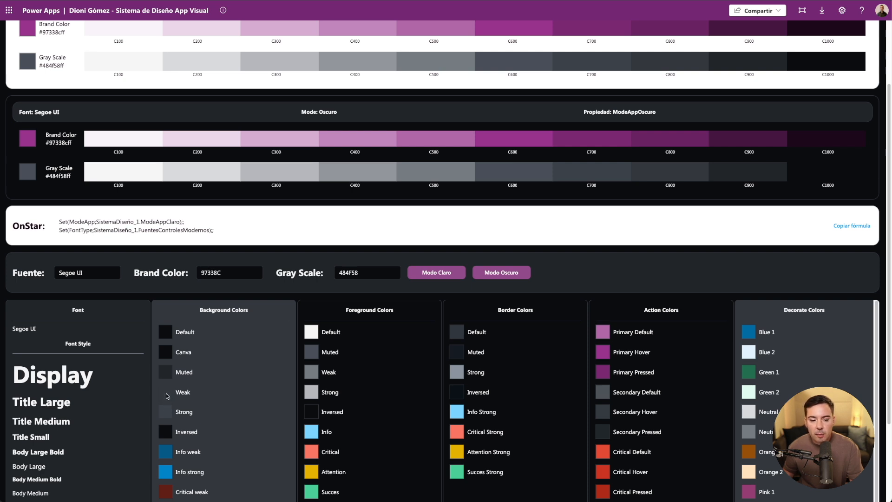
- Set Container5's Fill to ModeApp.Bg.Weak, copying the weak background colour formula from the Sistema de Diseño App Visual app
click(166, 393)
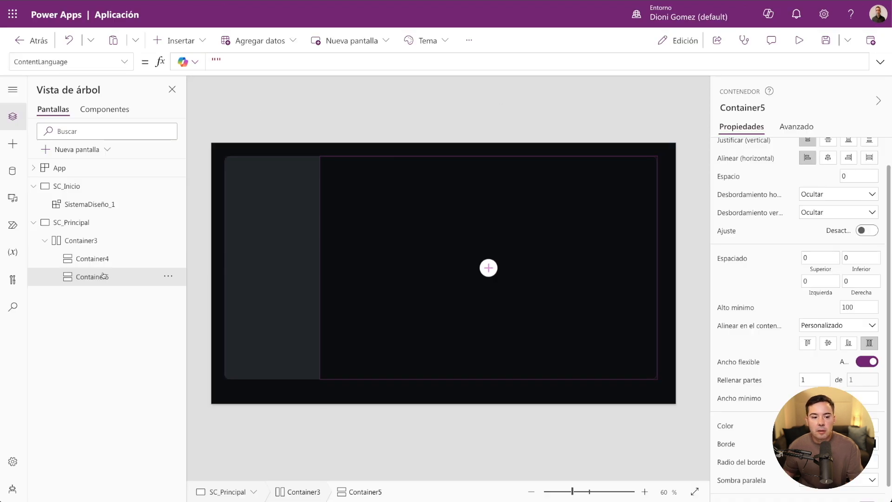
click(729, 426)
drag(308, 63, 204, 59)
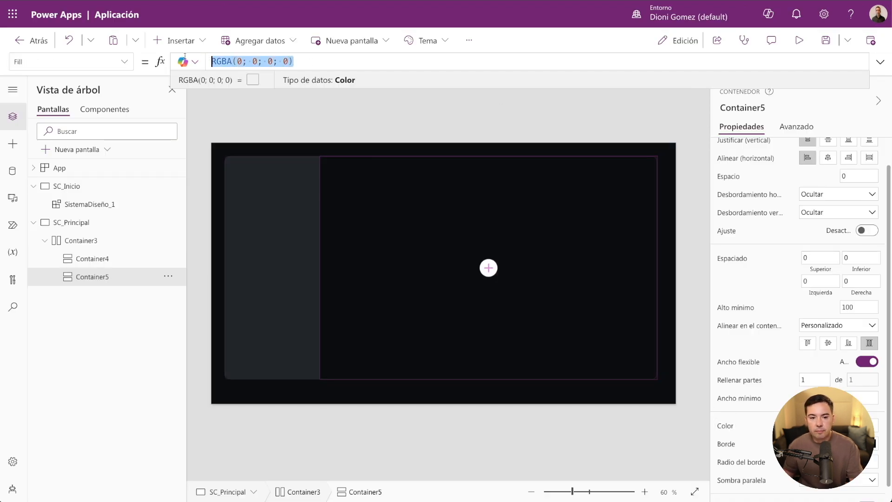
text(ModeApp.Bg.Weak)
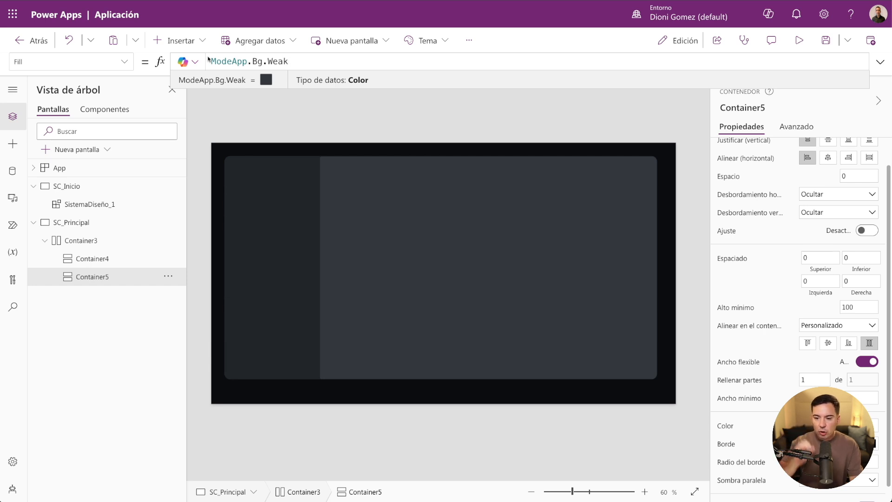
- Switch ModeApp to SistemaDiseño_1.ModeAppClaro in the App's OnStart formula, run OnStart and return to SC_Principal
click(81, 204)
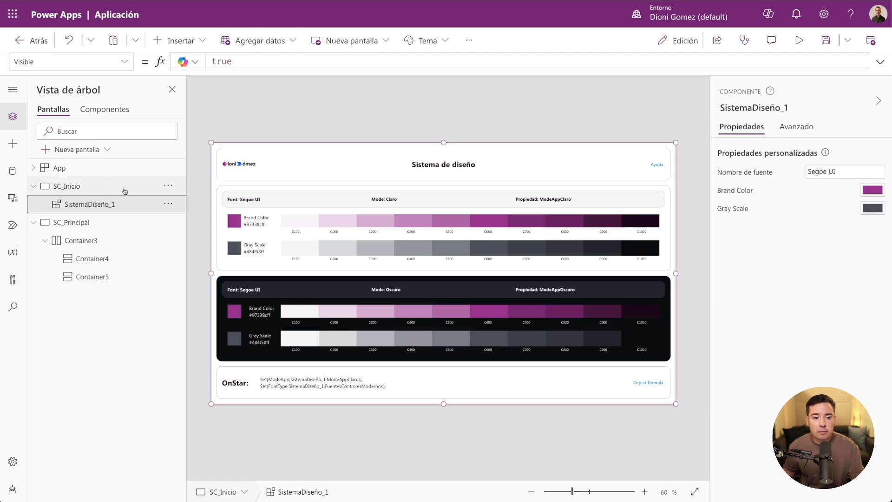
click(112, 168)
drag(422, 58, 391, 59)
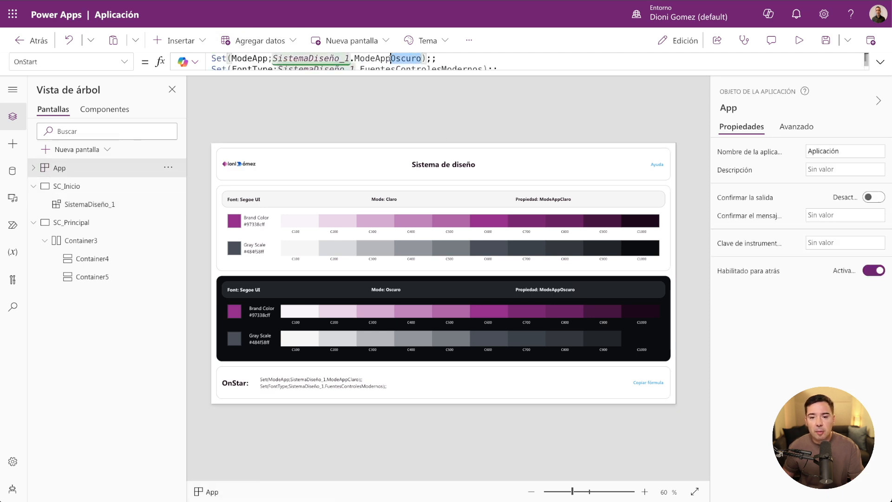
text(Claro)
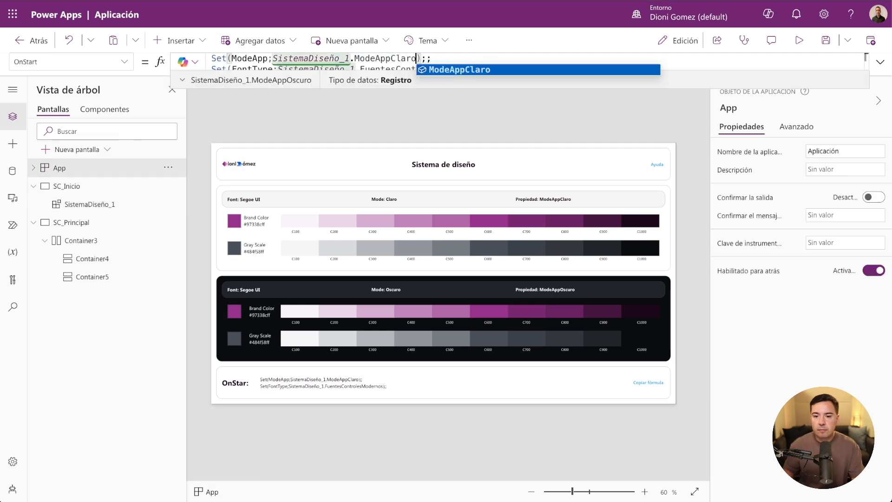
right_click(79, 170)
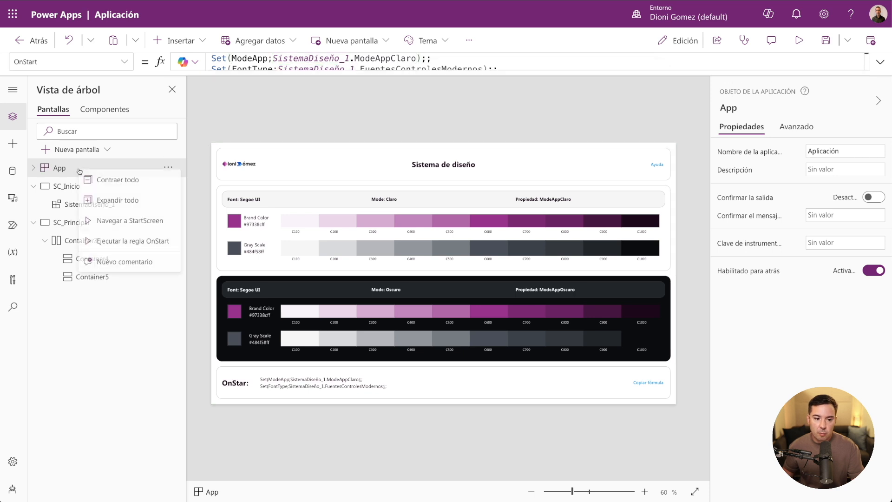
click(103, 243)
click(72, 223)
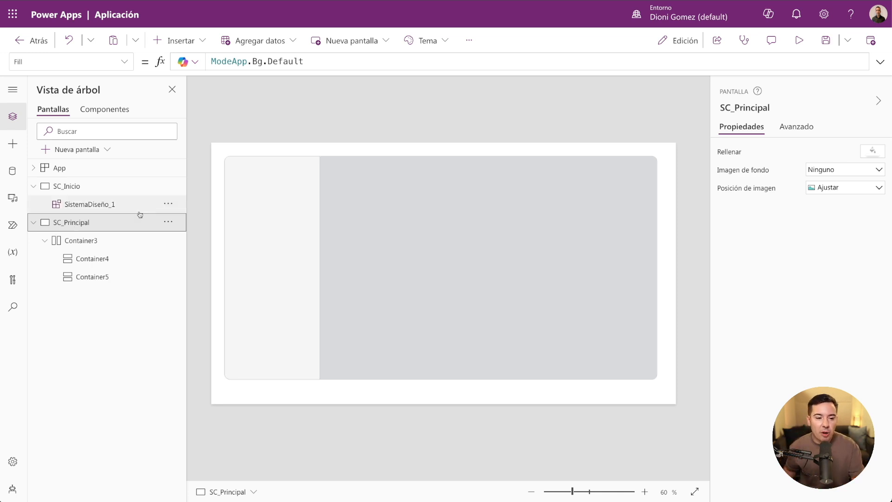
- Resize Container3 to about 1260 by 680 at X 51, evening out its margins on SC_Principal
click(85, 243)
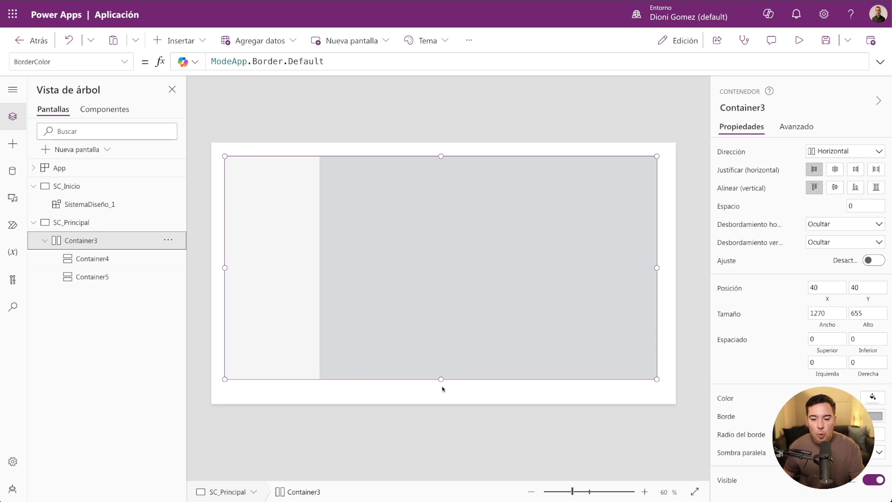
drag(441, 380, 442, 388)
drag(656, 272, 660, 272)
click(684, 269)
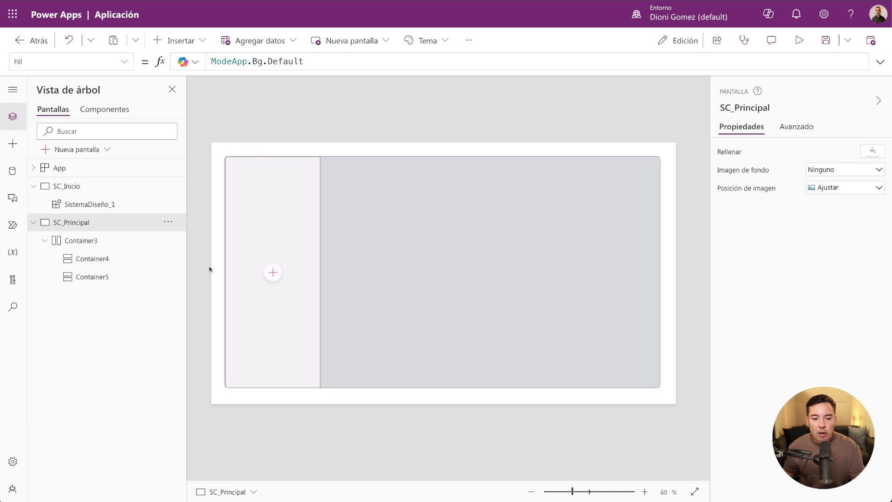
click(87, 239)
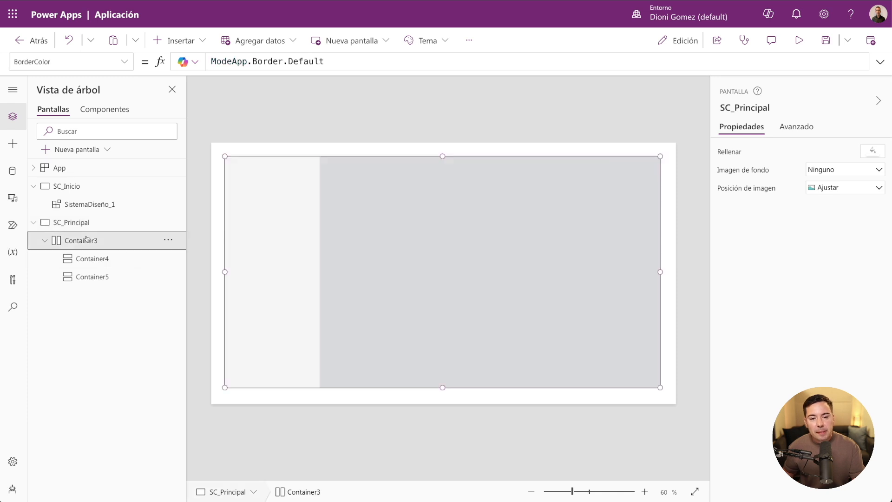
click(231, 274)
click(124, 242)
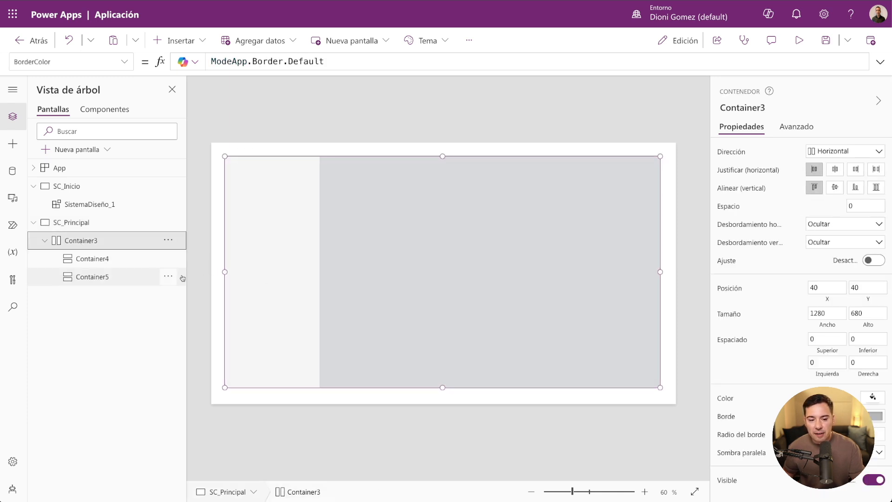
drag(225, 272, 229, 271)
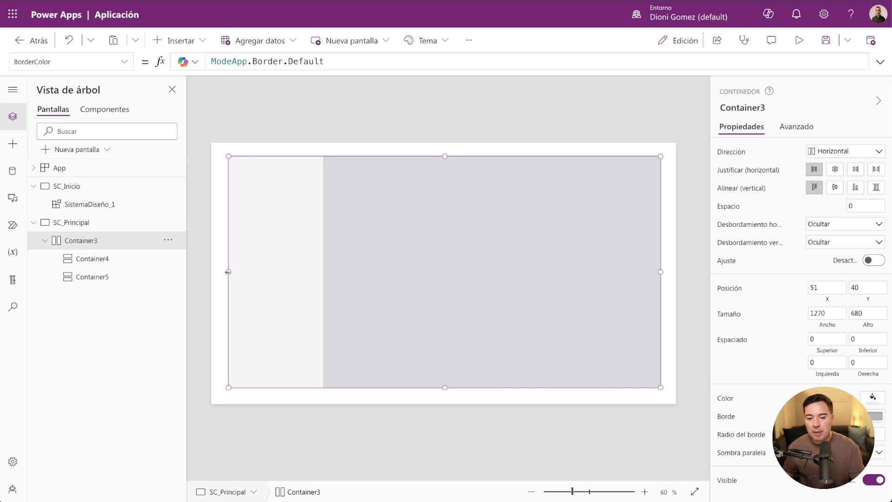
click(266, 274)
drag(661, 272, 657, 271)
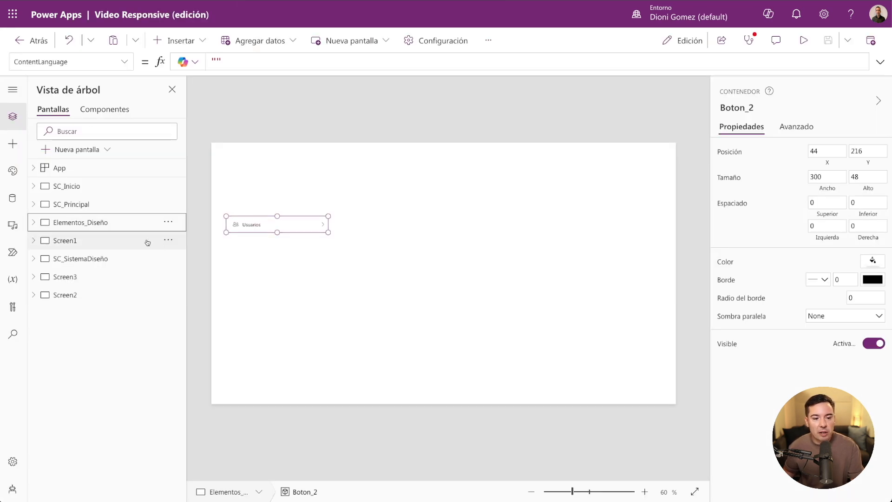
- Copy the Boton_2 container from the Elementos_Diseño screen of the Video Responsive app and paste it into Container4
click(33, 224)
click(74, 258)
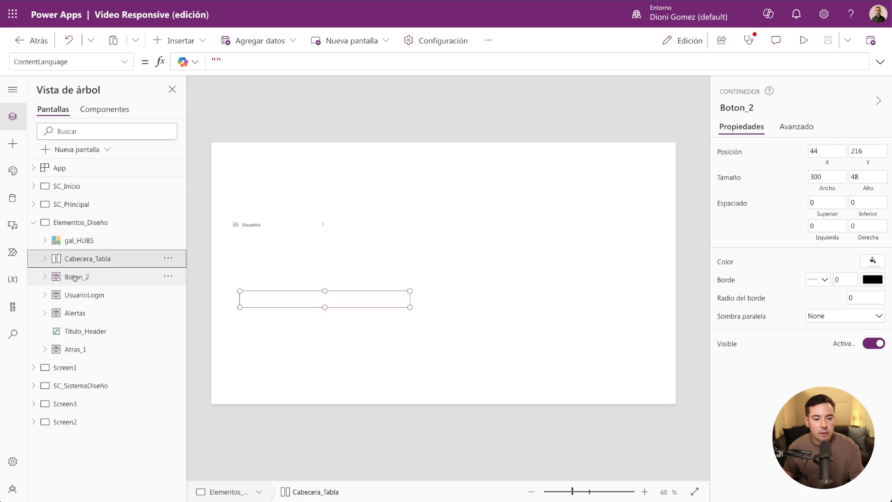
click(74, 277)
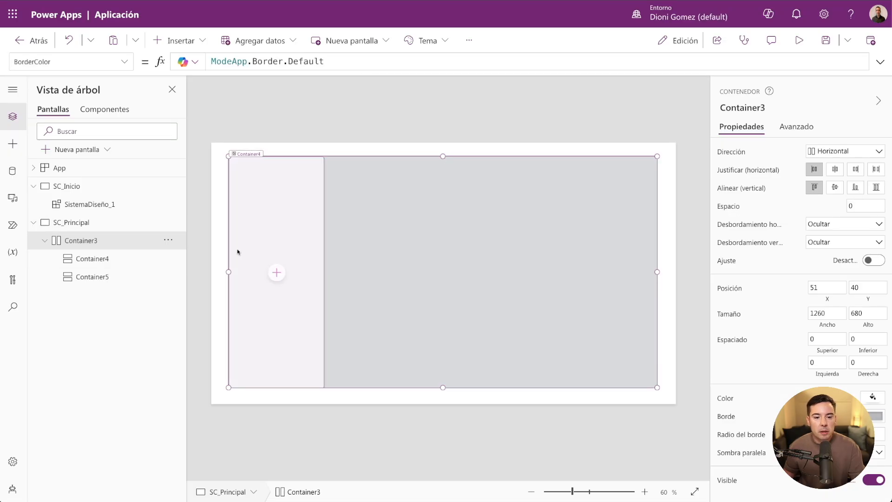
click(249, 253)
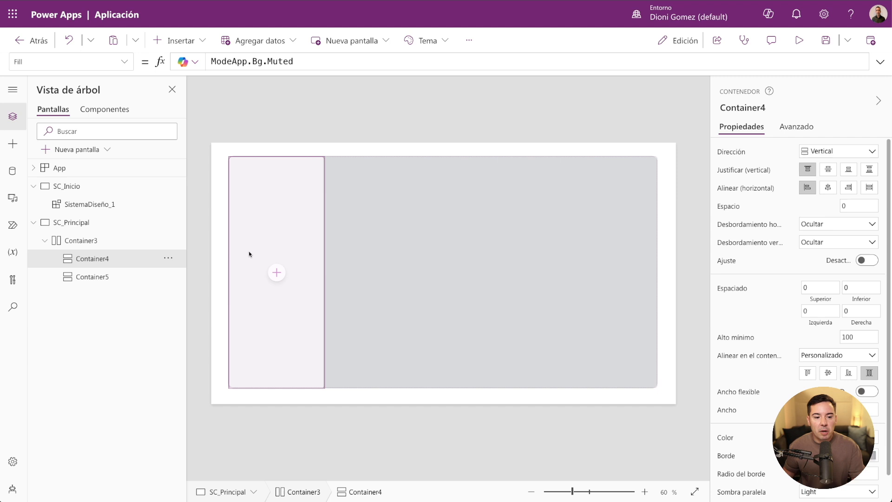
key(ctrl+v)
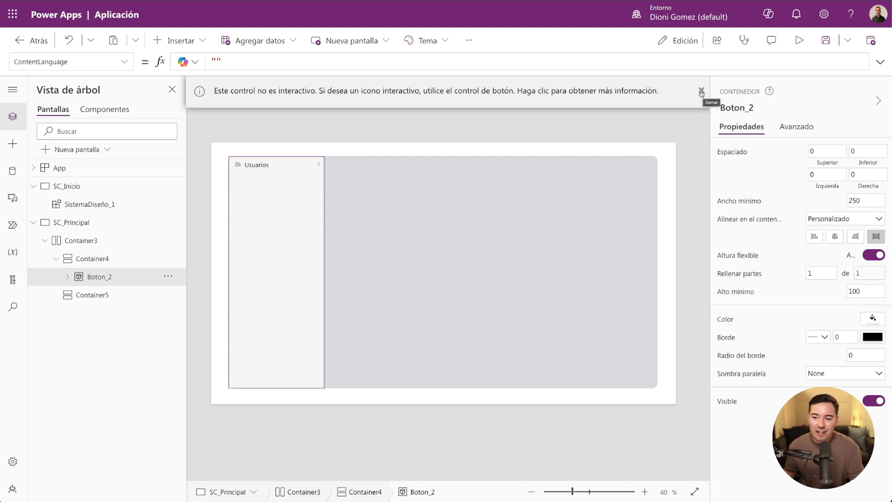
click(701, 92)
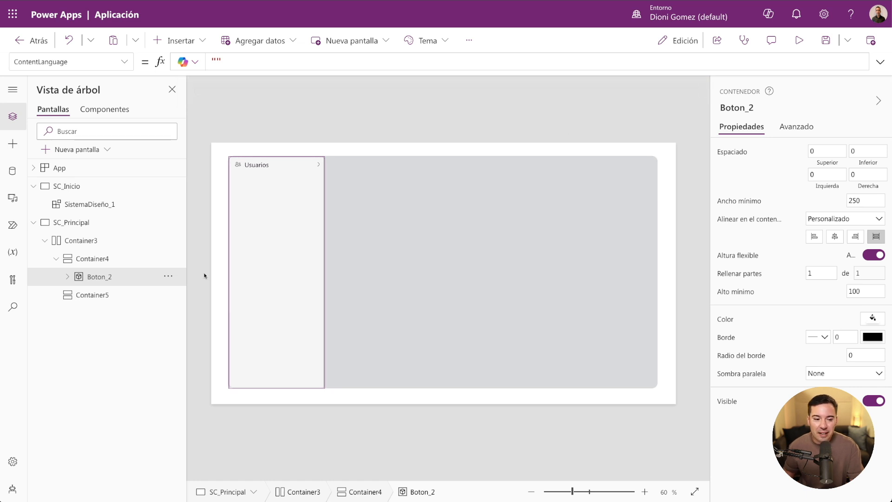
- Set Container4's padding to 24 at the top and 16 on the left and right
click(106, 263)
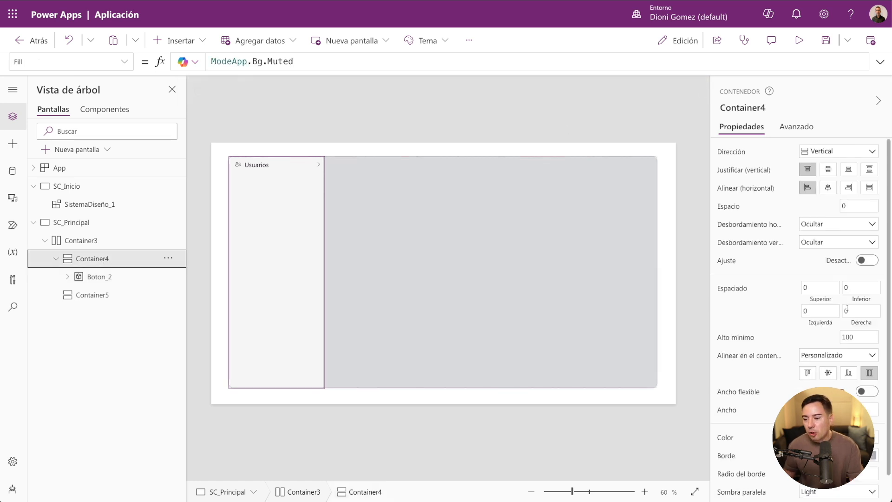
click(819, 288)
text(24)
key(Tab)
text(16)
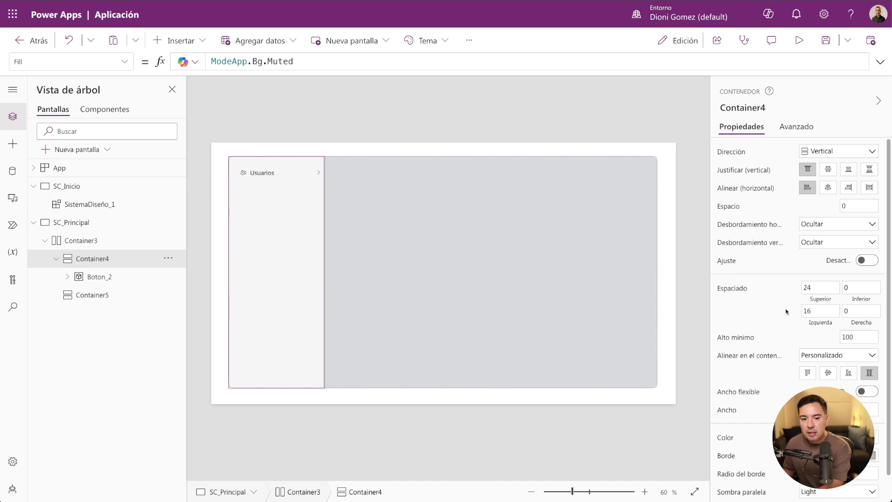
click(858, 311)
key(BackSpace)
text(16)
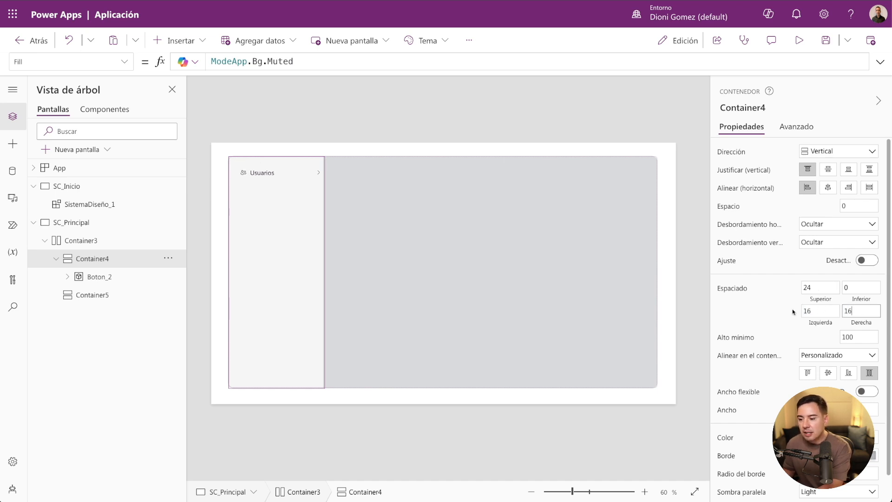
- Set the height of ColorBoton_2, inside Boton_2's Activado_2 container, to 44
click(792, 311)
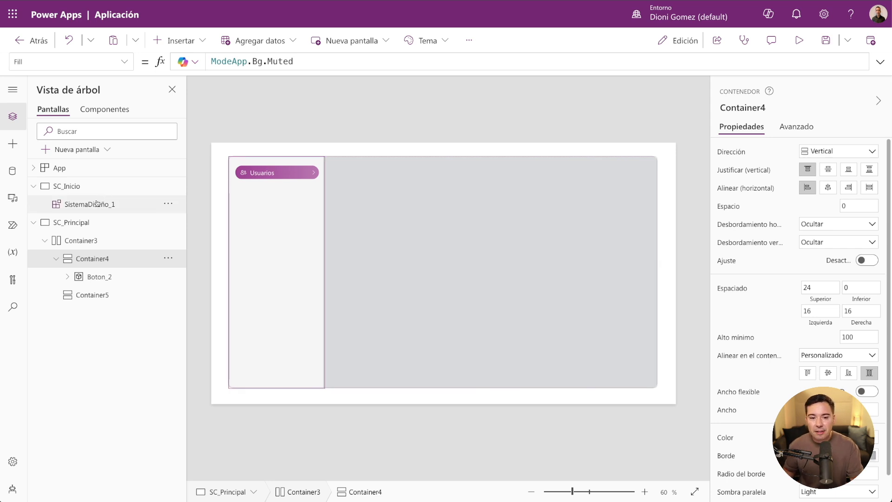
click(68, 276)
click(79, 331)
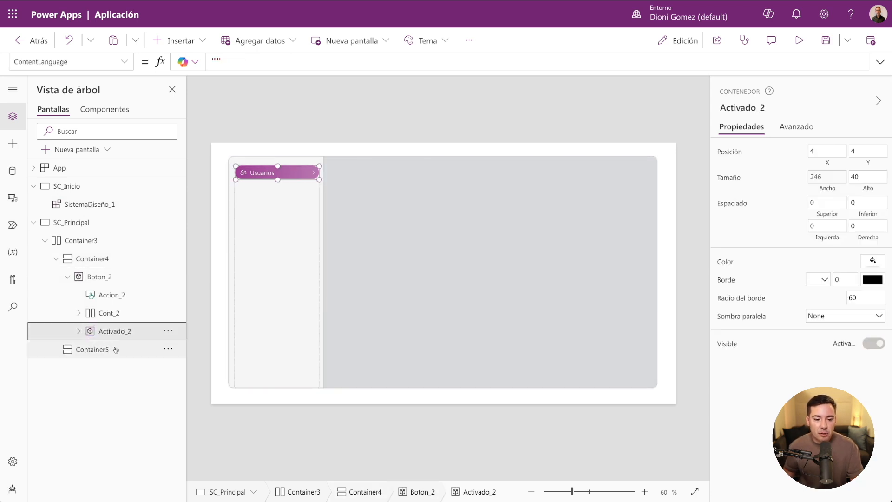
click(79, 331)
click(114, 349)
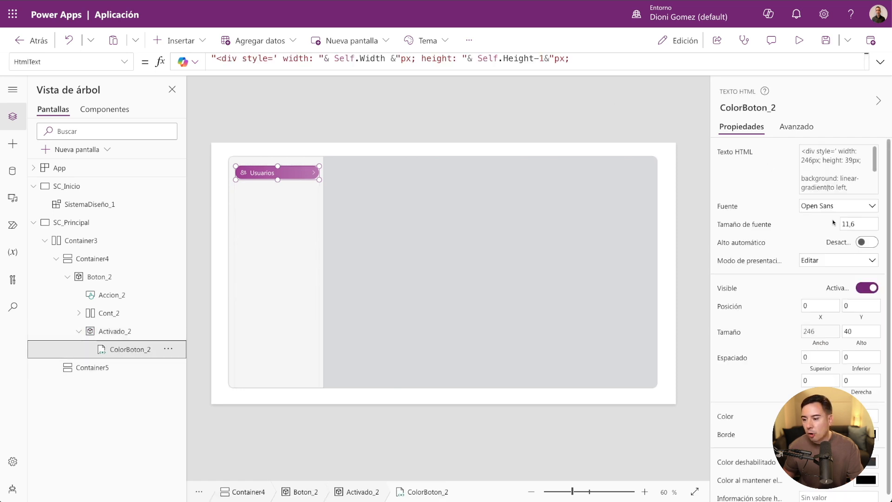
click(859, 331)
text(44)
click(785, 331)
key(alt)
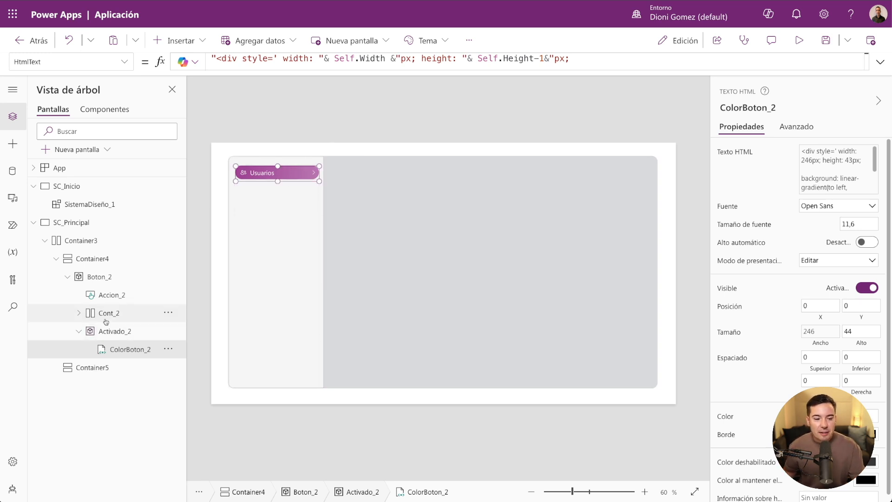
- Turn off flexible height for the Boton_2 container
click(96, 279)
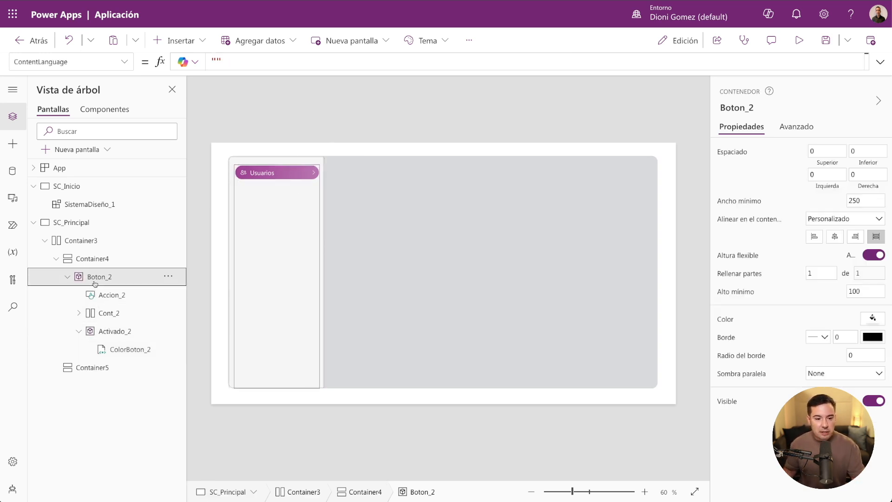
click(69, 277)
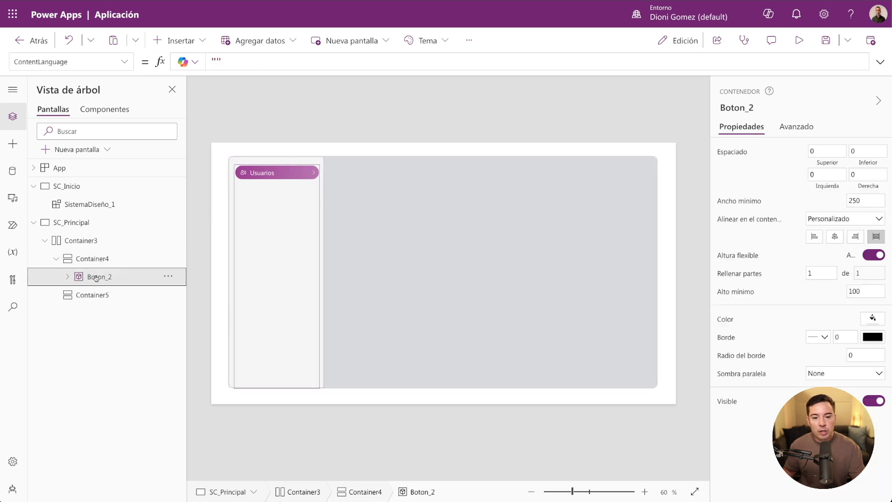
click(873, 254)
- Copy Boton_2 and paste it twice into Container4 to make three menu buttons
click(79, 261)
click(95, 276)
click(94, 263)
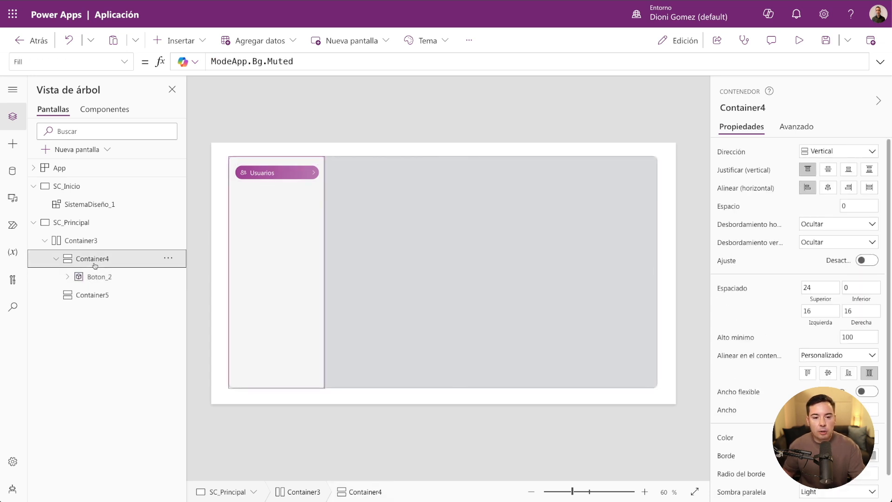
key(ctrl+v)
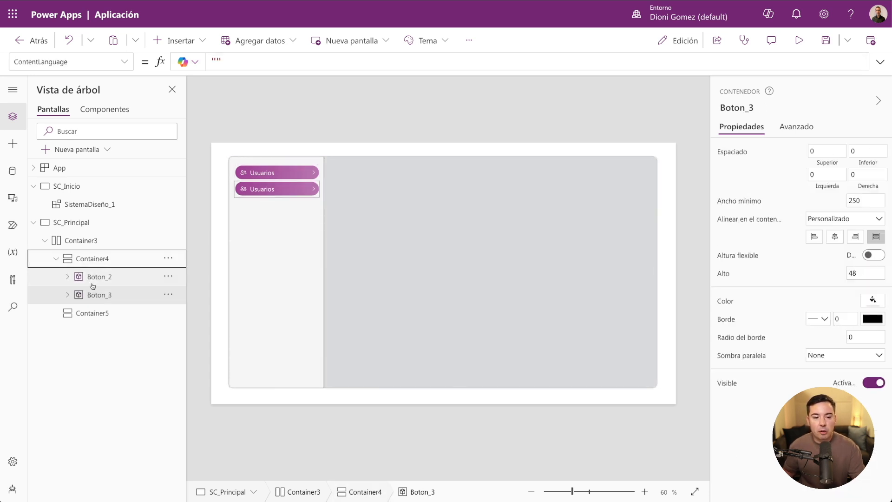
click(94, 259)
key(ctrl+v)
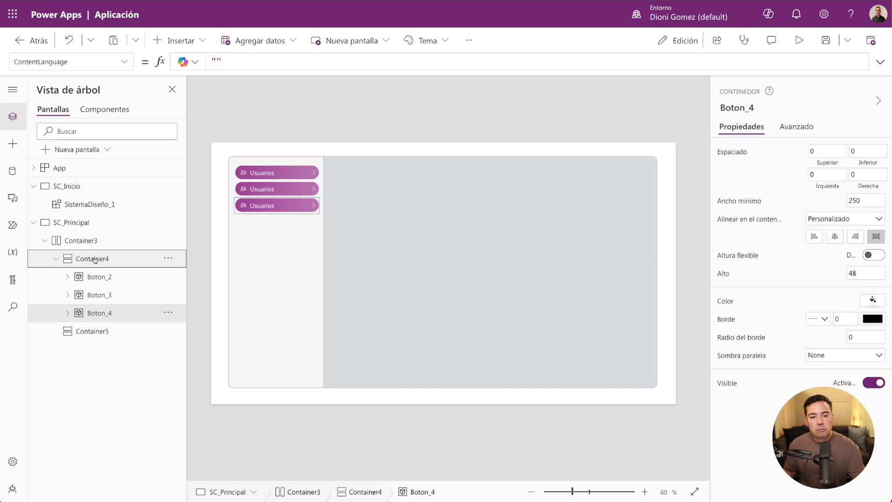
- Set the gap between the elements in Container4 to 8
click(93, 259)
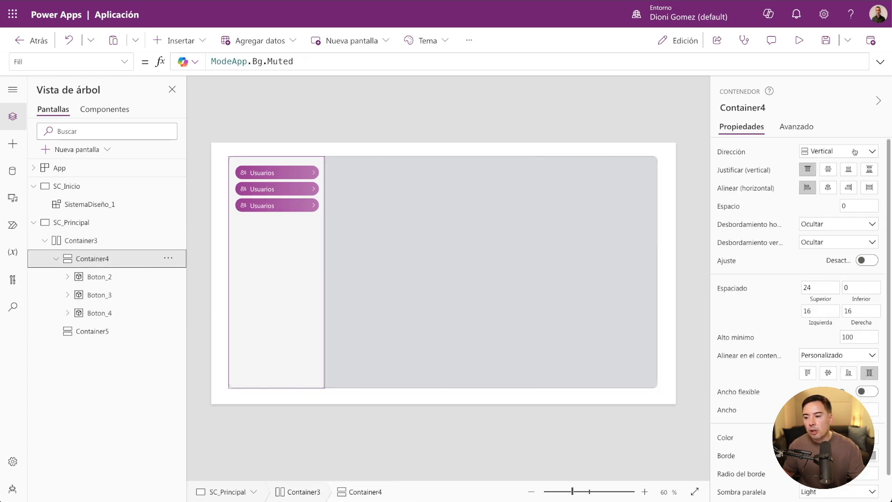
click(849, 206)
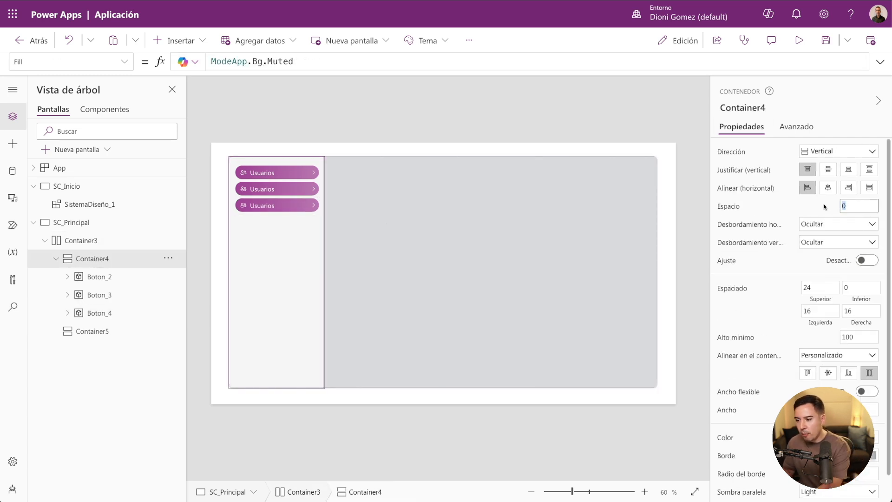
text(8)
key(Return)
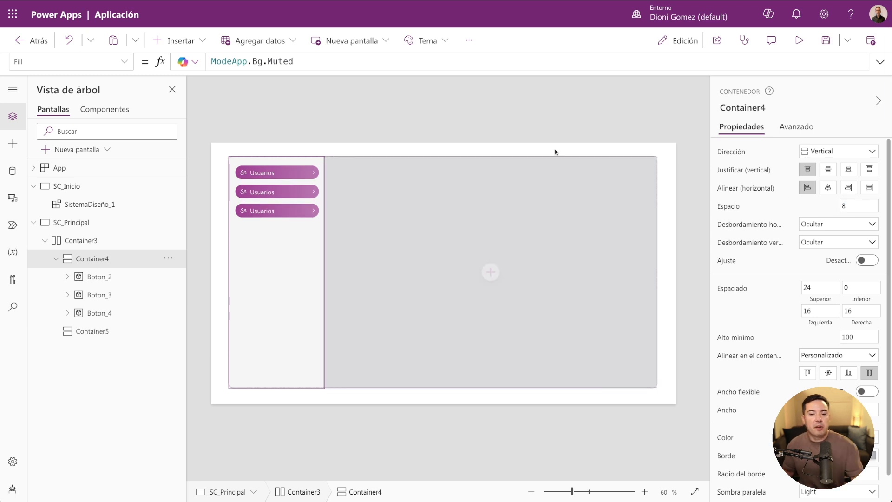
- Set the second menu button's text to Administración and the third one's to Pedidos
click(270, 191)
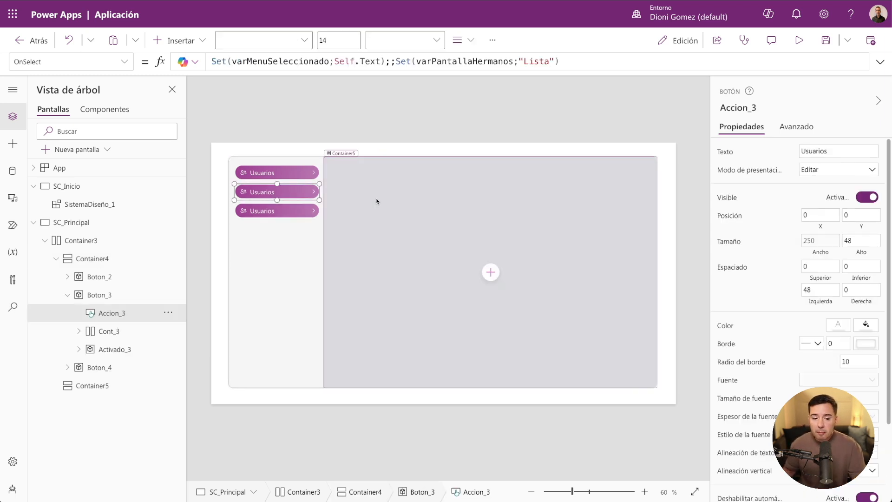
click(808, 151)
text(Admi)
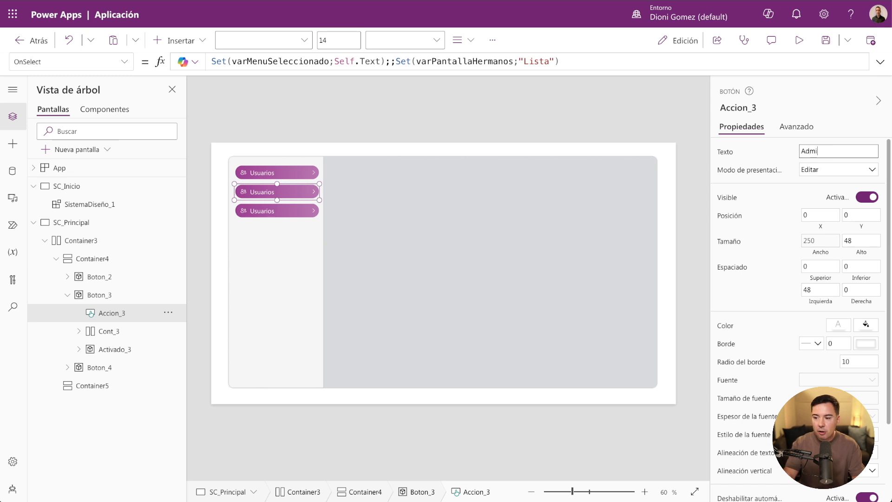
text(nistración)
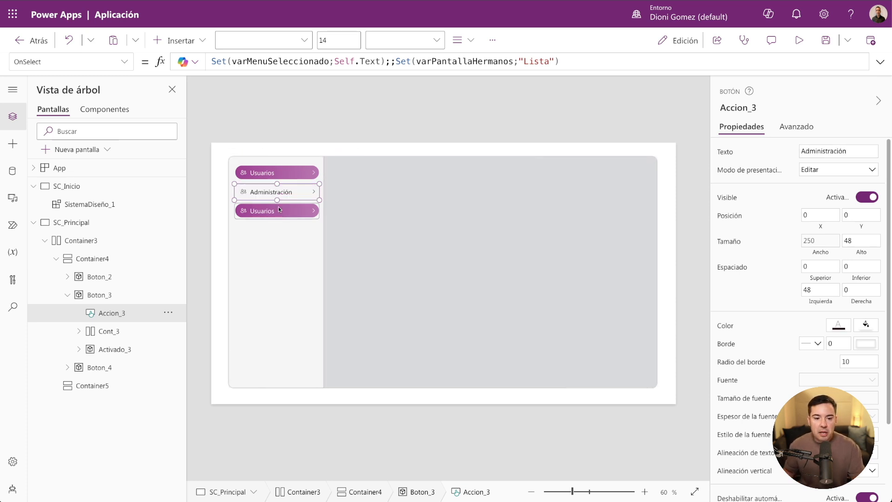
click(278, 208)
click(808, 151)
text(Pedidos)
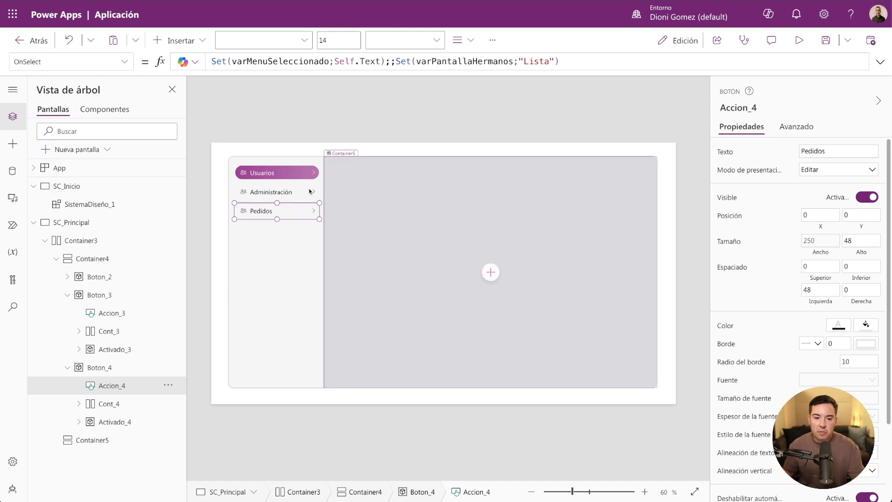
- Change the Administración button's icon Ic_3 to Globe
click(108, 313)
click(78, 330)
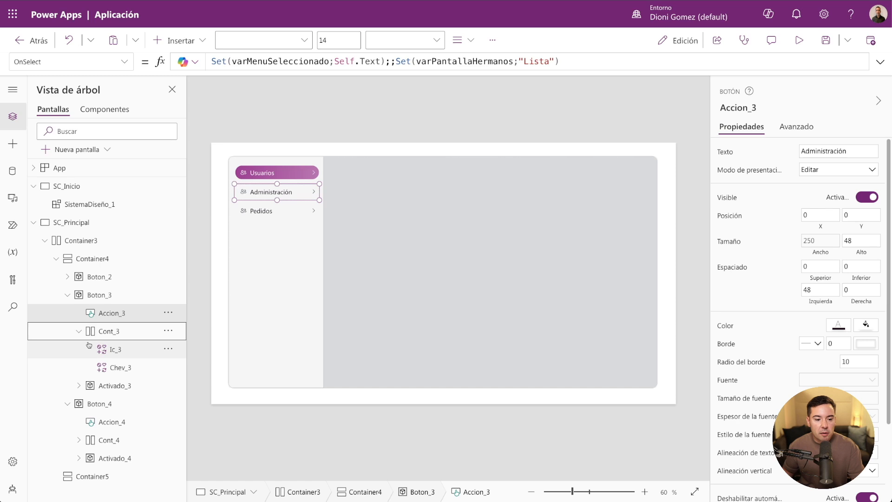
click(109, 349)
click(843, 174)
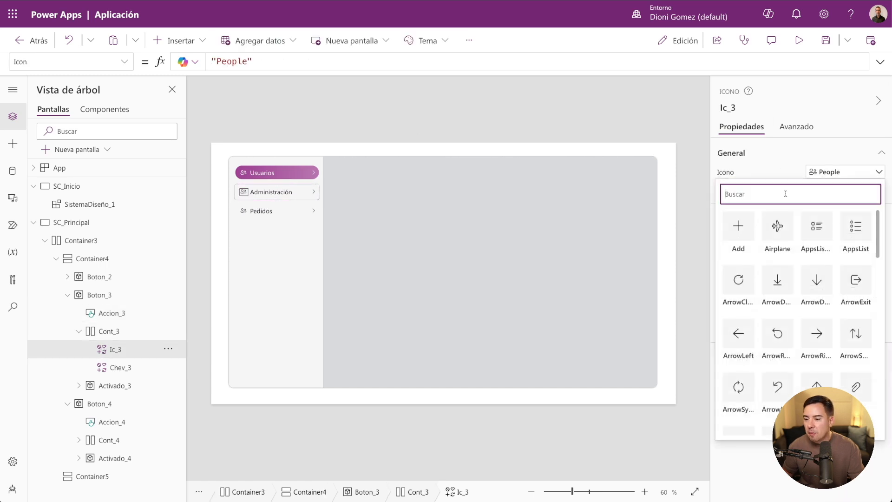
text(glo)
click(856, 226)
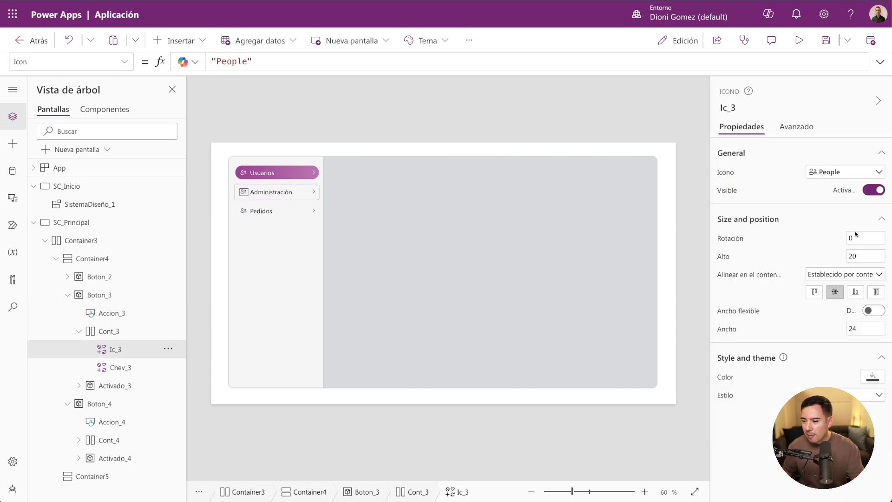
- Change the Pedidos button's icon Ic_4 to Cart
click(246, 207)
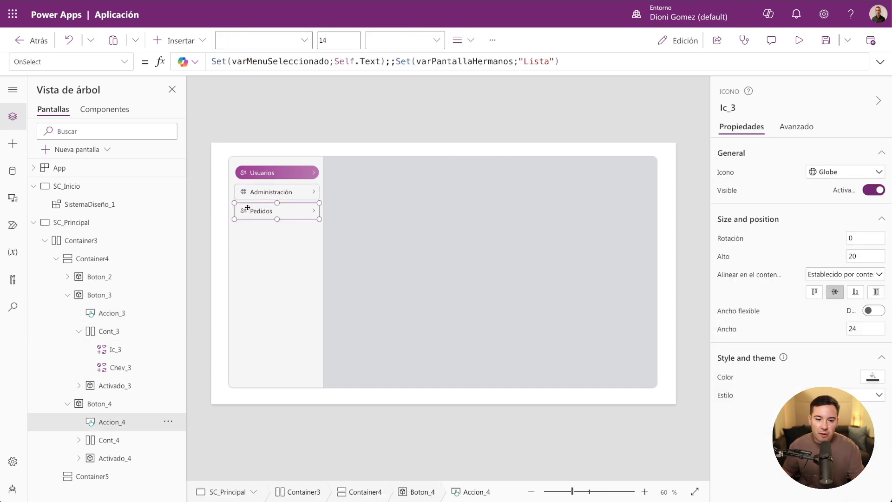
click(79, 440)
click(107, 457)
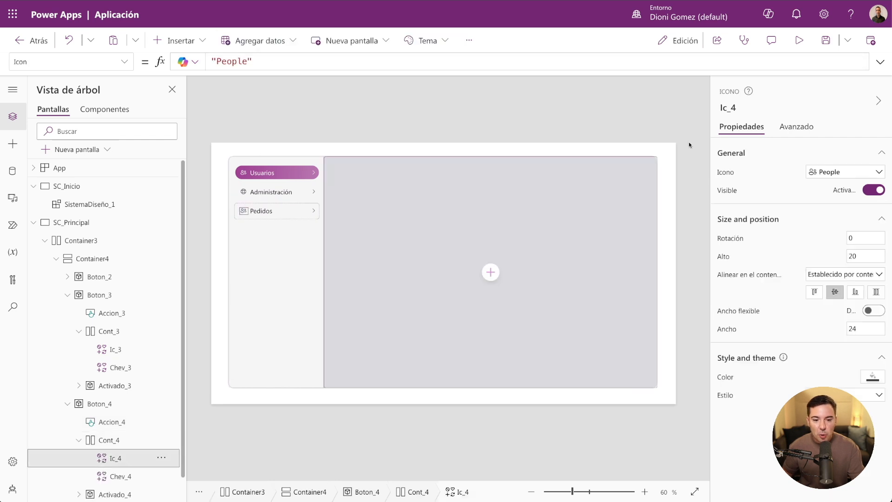
click(871, 175)
scroll(824, 292, down, 5)
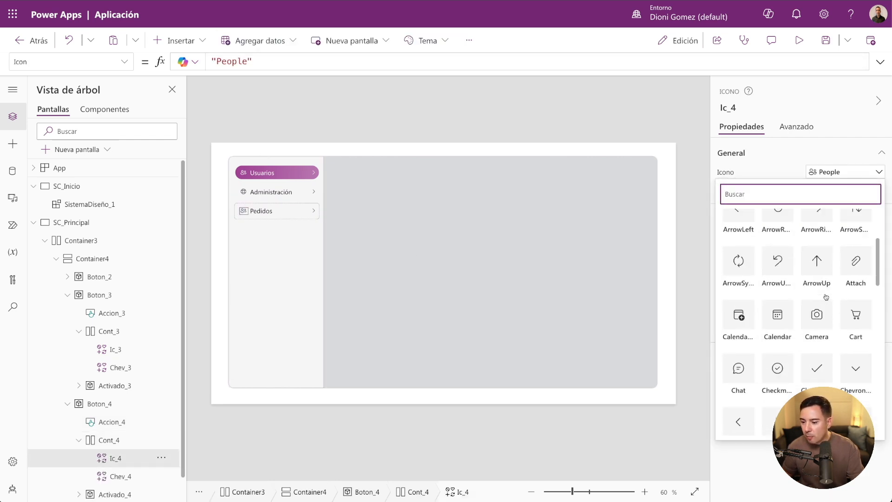
click(857, 311)
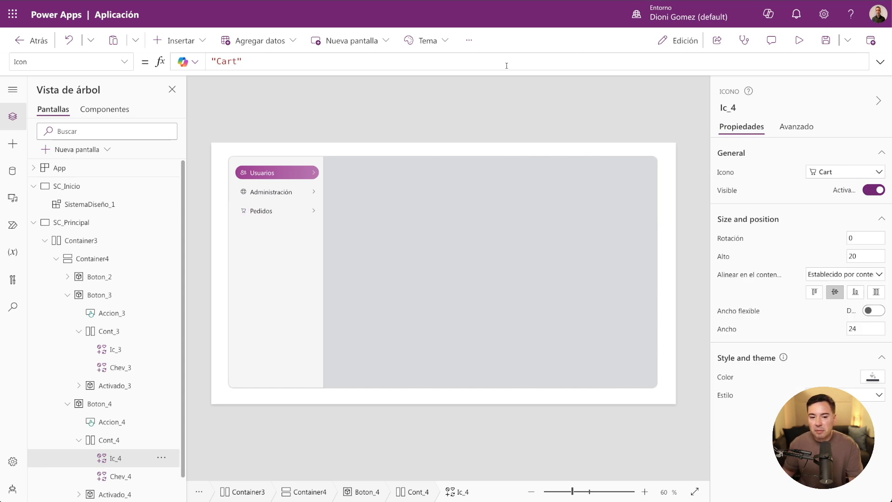
- Test the side menu by activating Administración, Pedidos and Usuarios in turn, finishing on Usuarios
alt+click(294, 192)
alt+click(284, 218)
alt+click(283, 191)
alt+click(282, 175)
alt+click(282, 192)
alt+click(281, 210)
alt+click(281, 195)
alt+click(281, 177)
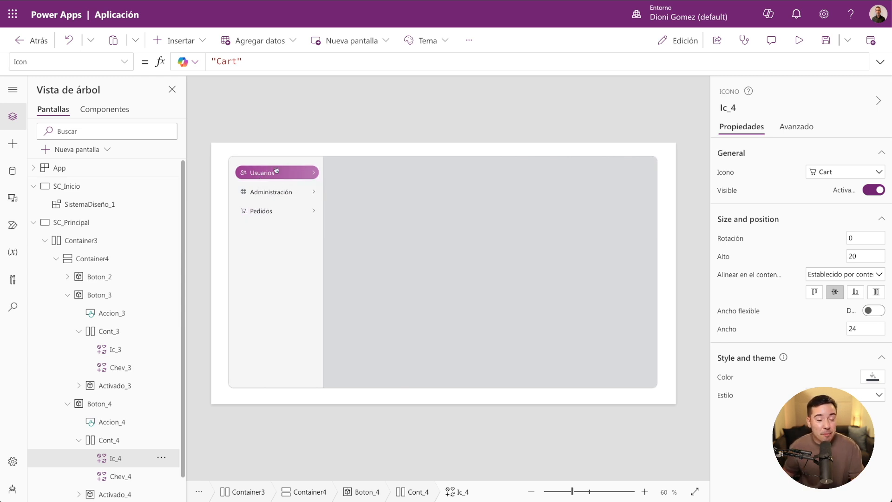
- Replace the Brand Color of SistemaDiseño_1 on SC_Inicio with the orange theme colour RGBA(246; 88; 16; 1)
click(68, 207)
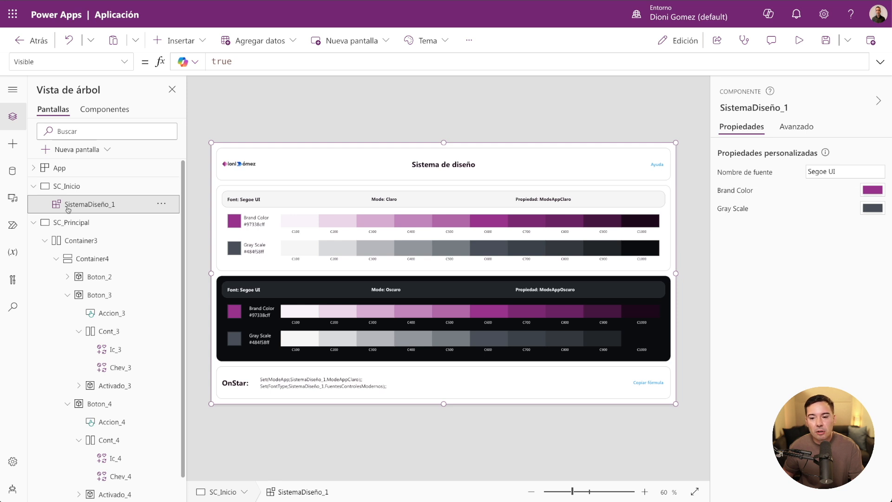
click(873, 191)
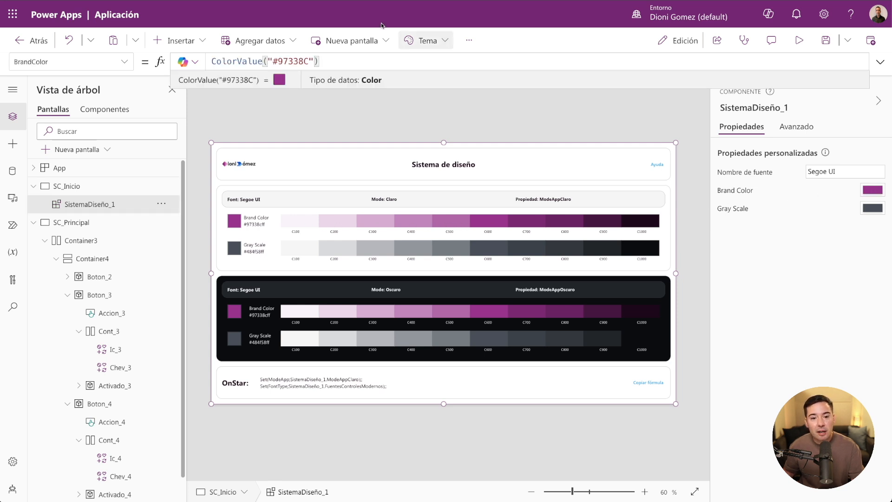
drag(319, 62, 210, 62)
key(BackSpace)
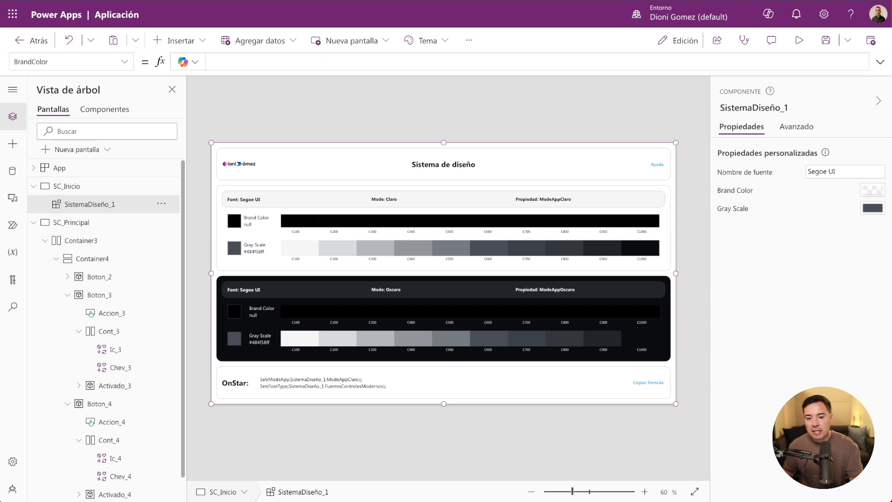
click(873, 190)
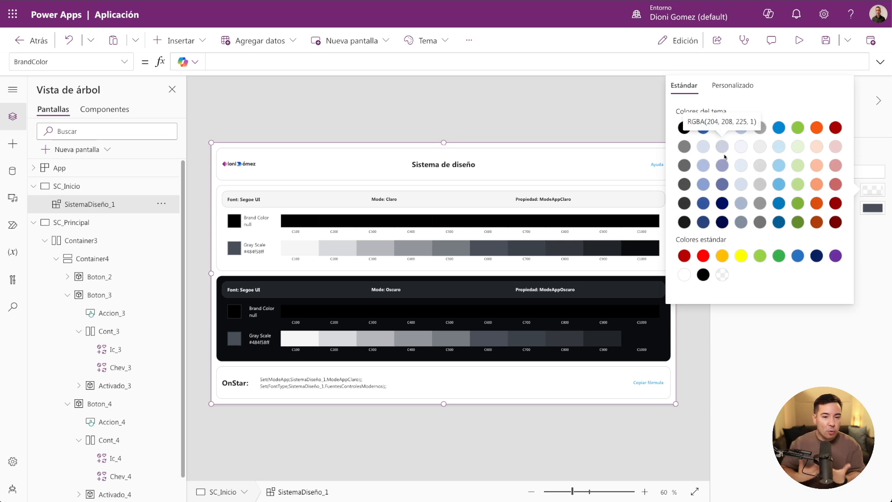
click(732, 86)
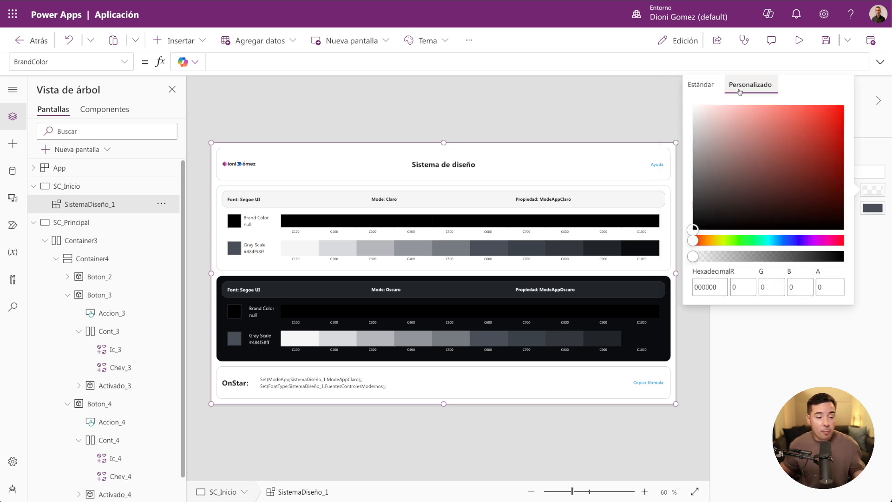
click(701, 85)
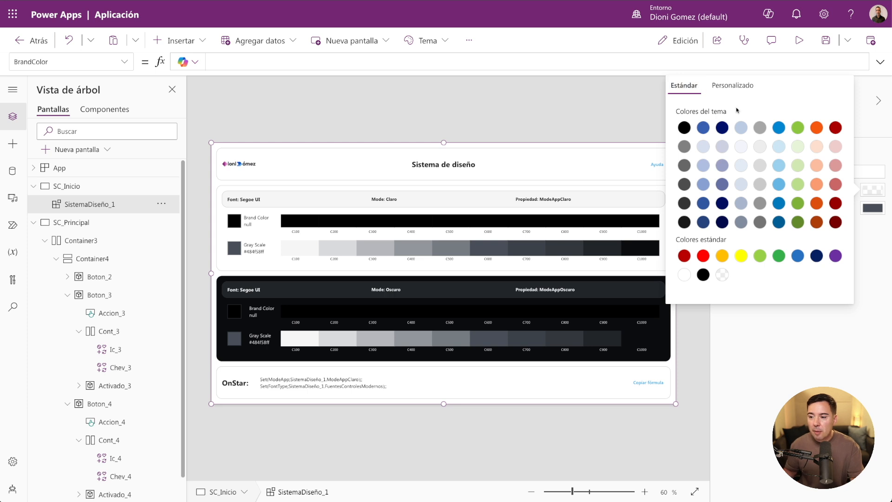
click(817, 128)
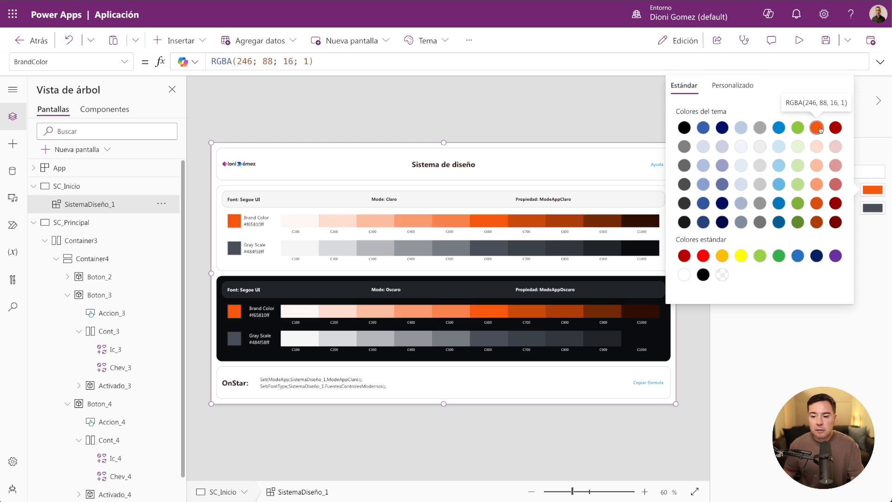
click(510, 234)
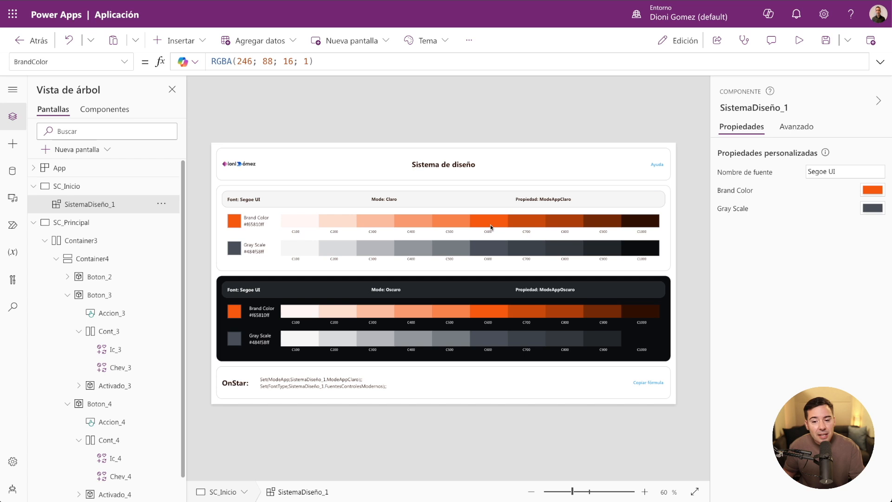
- Replace the Gray Scale formula of SistemaDiseño_1 with a fully opaque custom dark violet-gray, RGBA(46; 44; 56; 1)
click(878, 194)
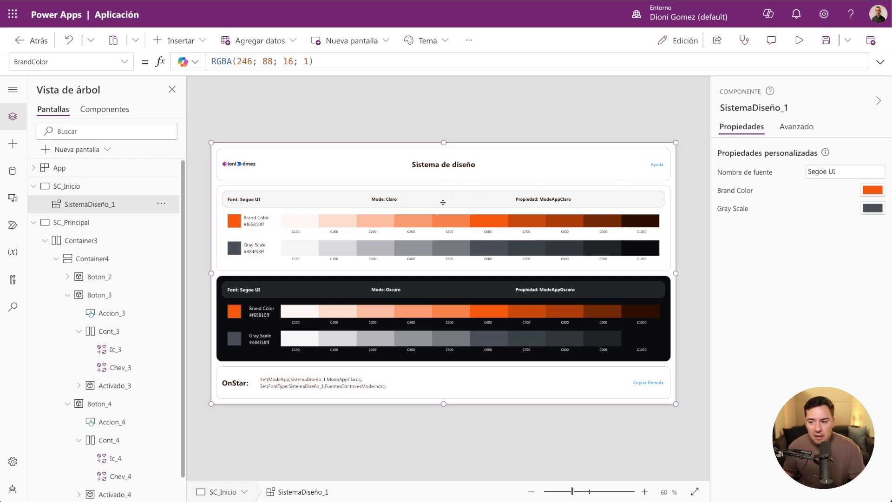
click(873, 209)
drag(329, 61, 202, 59)
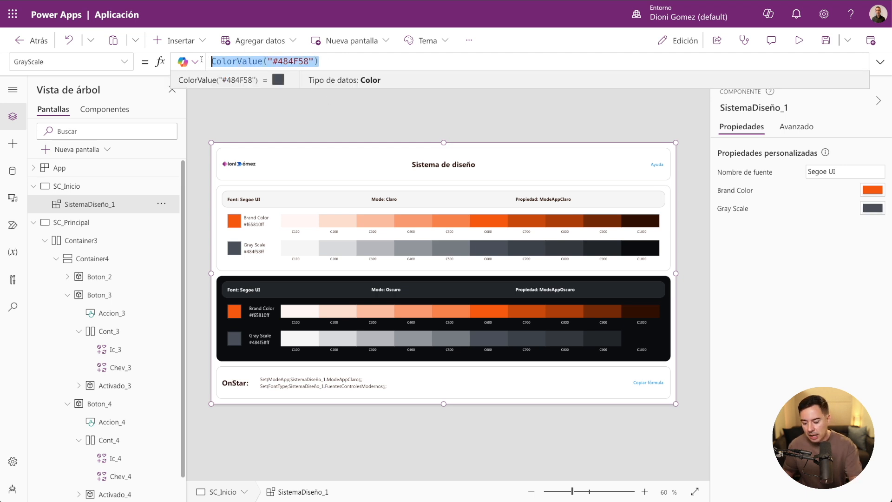
key(BackSpace)
click(873, 212)
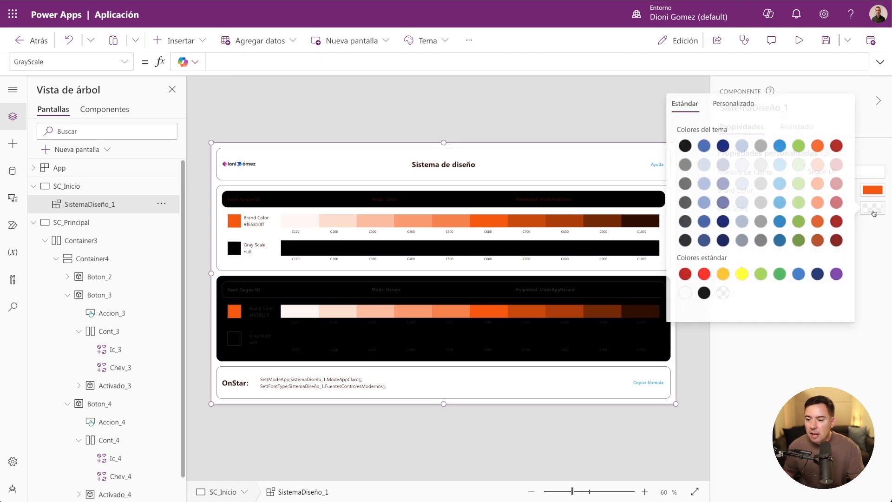
click(740, 104)
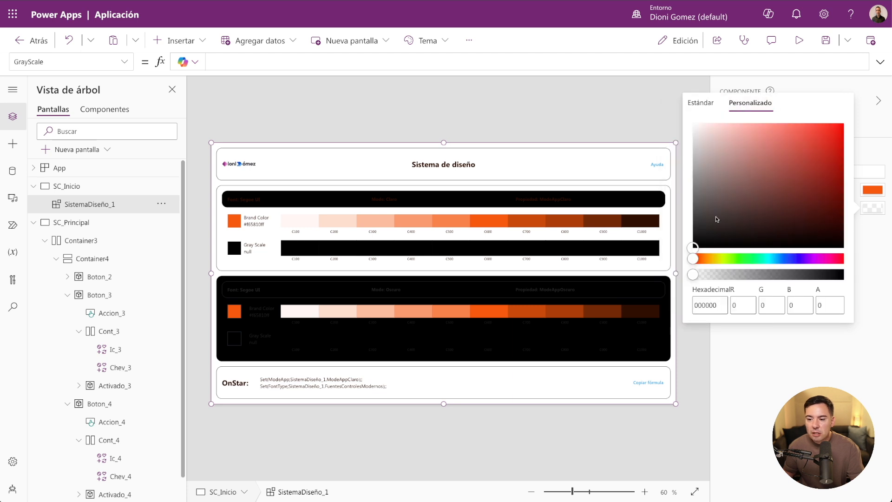
drag(695, 261, 812, 263)
drag(691, 248, 725, 221)
click(757, 258)
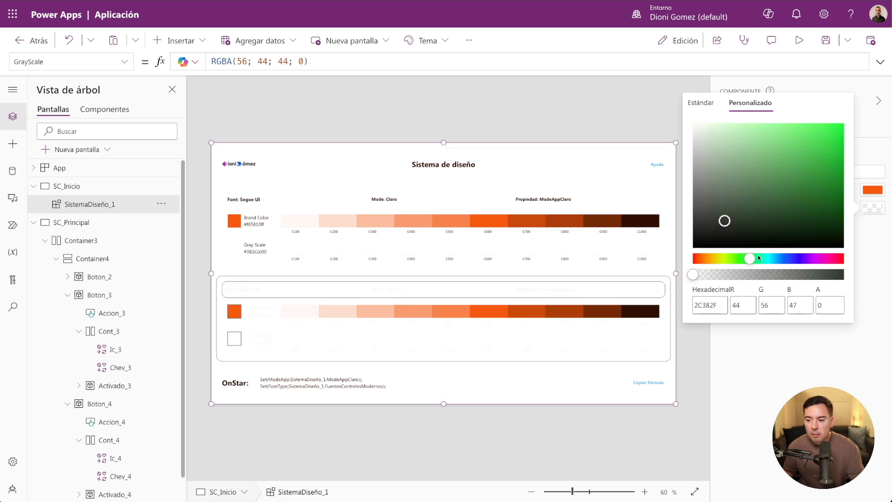
drag(759, 258, 798, 259)
drag(693, 274, 859, 273)
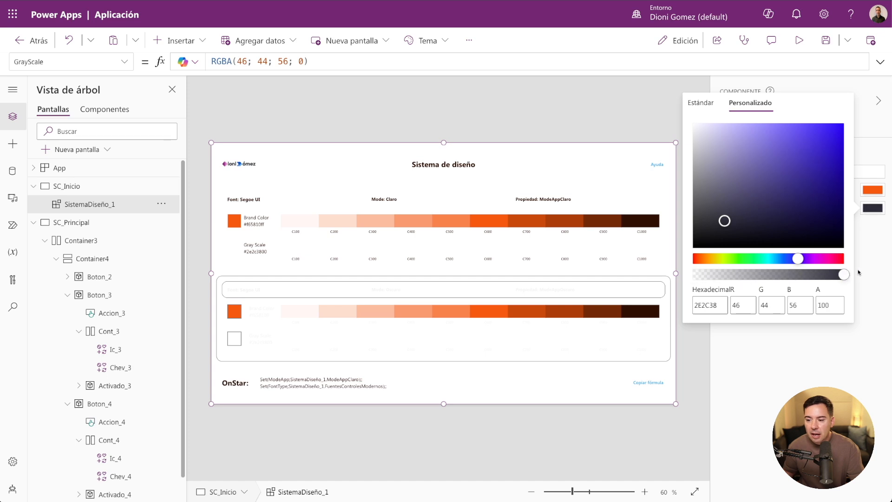
- Lighten the custom Gray Scale colour and shift its hue slightly to reach RGBA(66; 60; 82; 1)
mouse_move(725, 220)
mouse_down()
mouse_move(723, 205)
mouse_move(757, 222)
mouse_move(762, 205)
mouse_move(744, 183)
mouse_move(738, 214)
mouse_move(731, 210)
mouse_up()
right_click(762, 205)
click(758, 195)
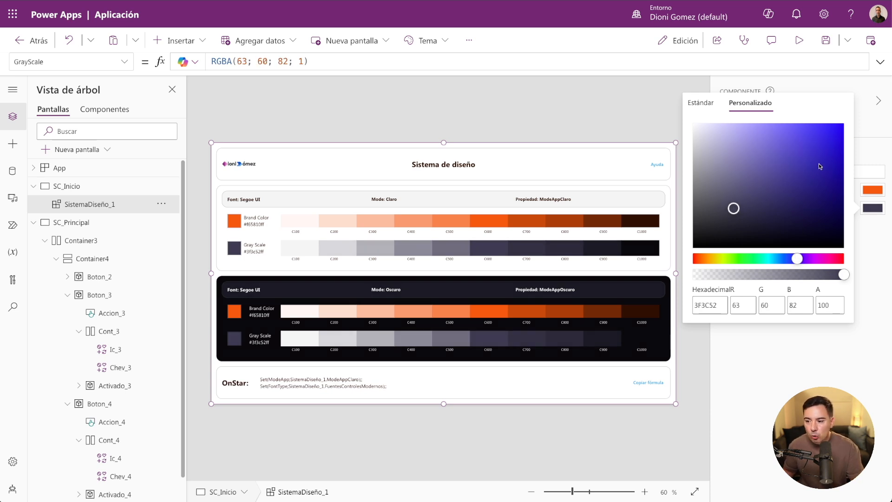
drag(799, 262, 801, 263)
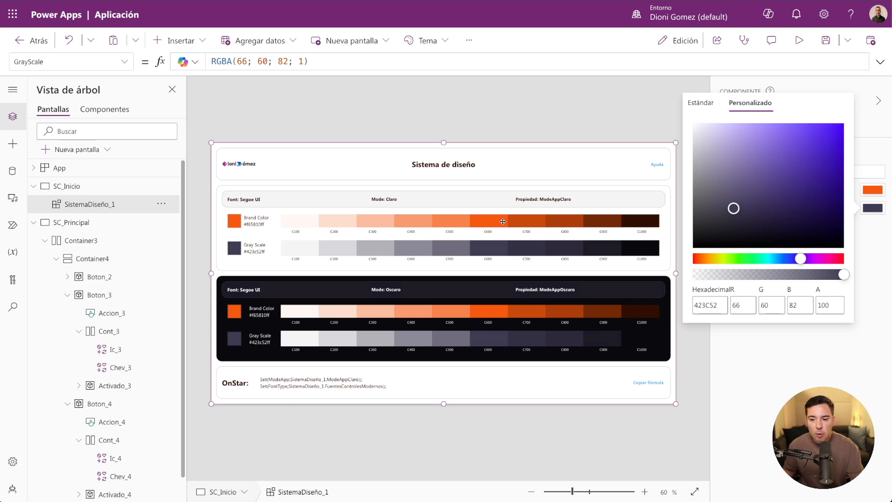
- Run the App object's OnStart rule to apply the new brand and gray colours
click(77, 172)
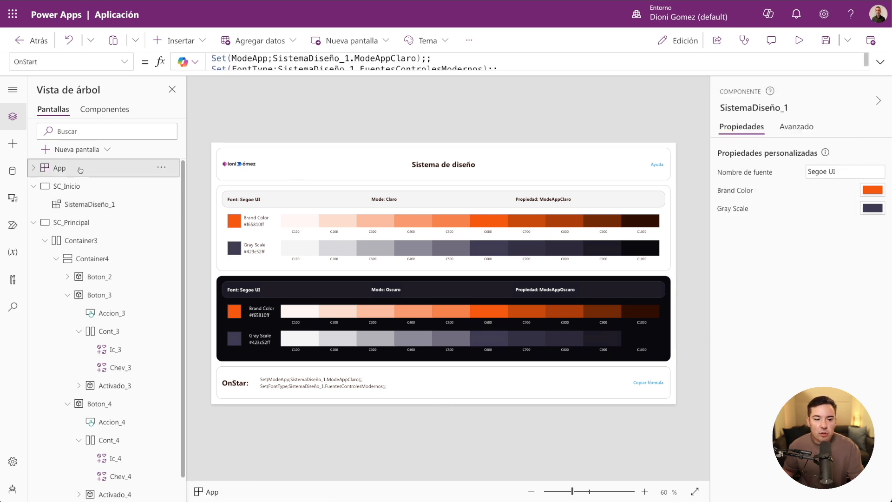
right_click(89, 171)
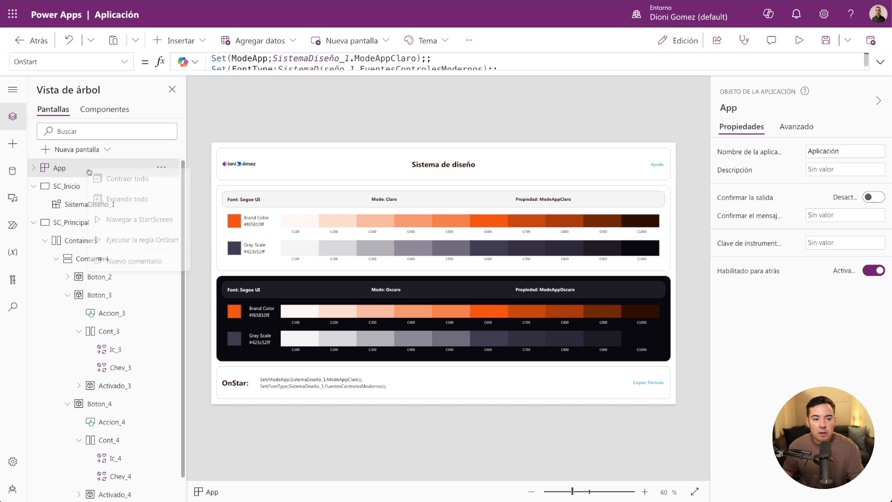
click(128, 243)
- Test the side menu on SC_Principal by activating Usuarios, Administración and Pedidos repeatedly, finishing on Pedidos
click(69, 223)
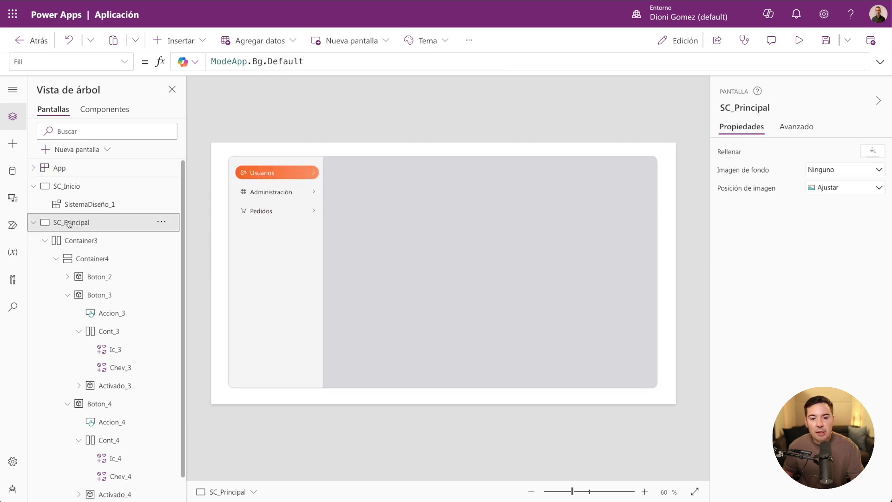
alt+click(273, 197)
alt+click(273, 212)
alt+click(274, 181)
alt+click(274, 191)
alt+click(269, 213)
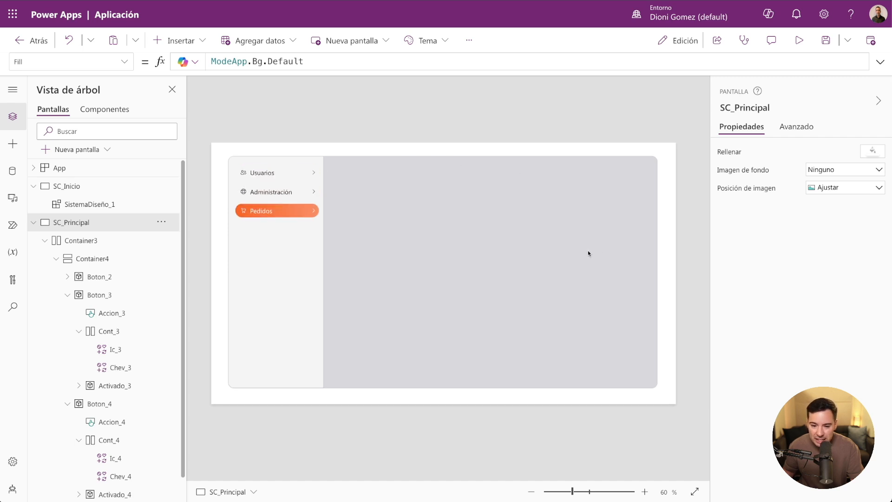
alt+click(264, 195)
alt+click(266, 177)
alt+click(268, 193)
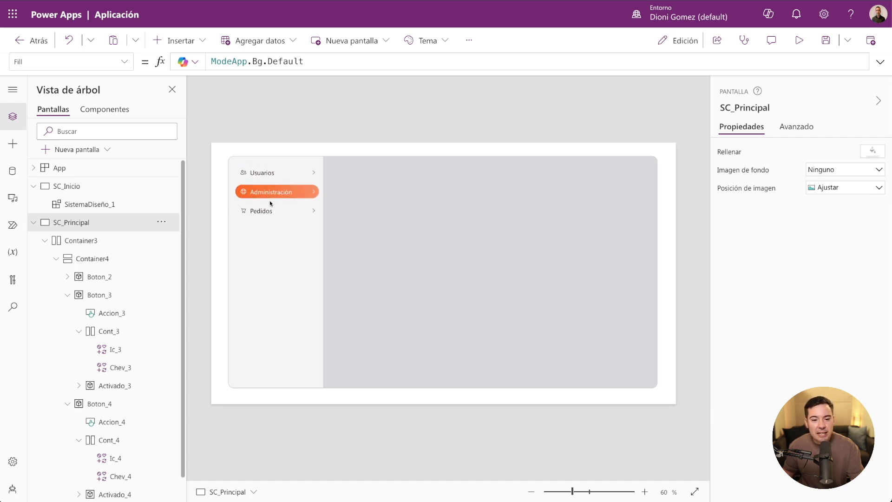
alt+click(270, 212)
- Set ModeApp to SistemaDiseño_1.ModeAppOscuro in the App's OnStart formula, run OnStart and show SC_Principal
click(86, 205)
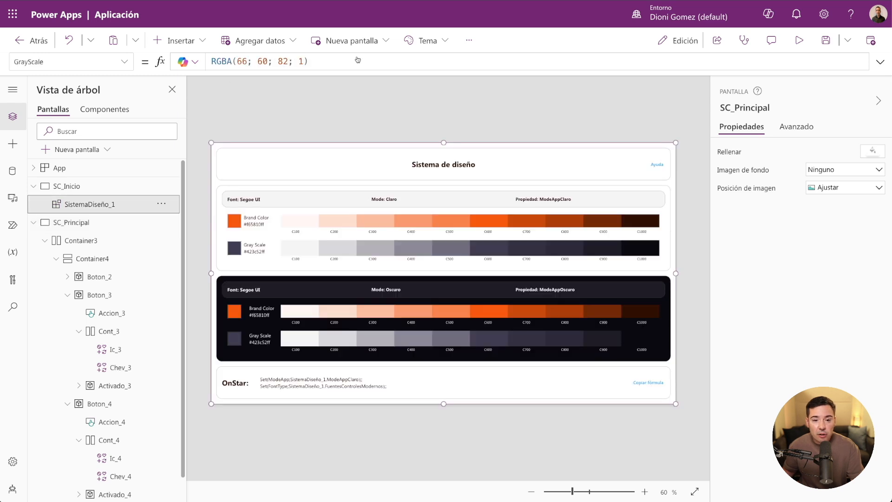
click(85, 167)
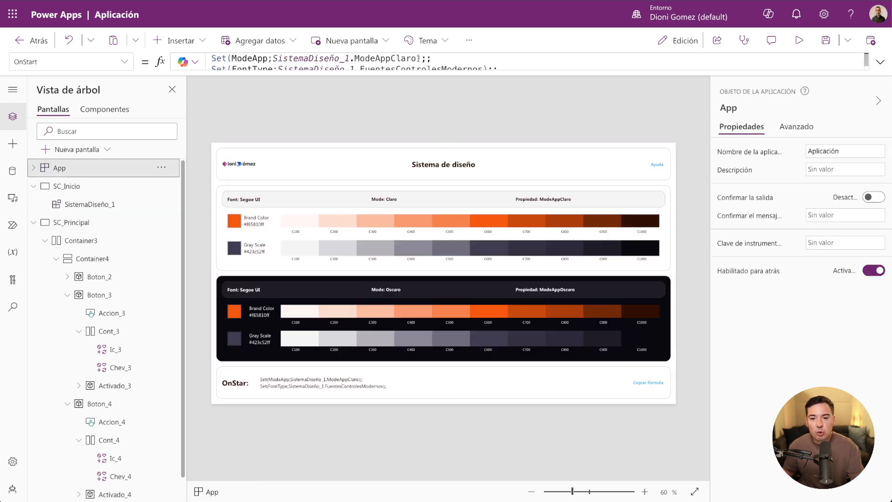
double_click(391, 58)
text(Oscuro)
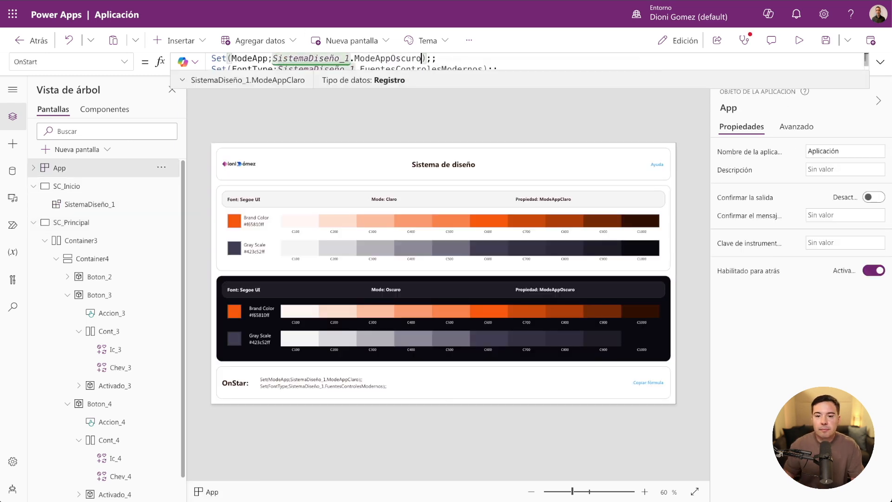
right_click(97, 176)
click(141, 253)
click(85, 223)
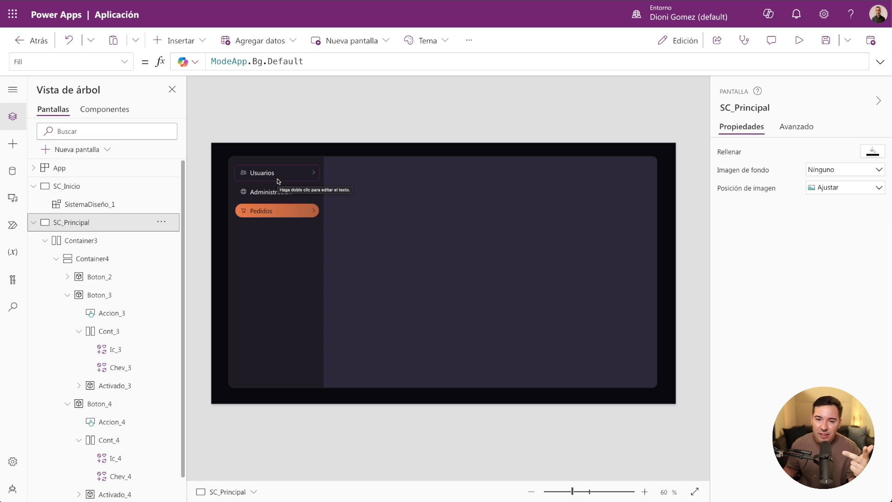
- Select Container5 on SC_Principal with Container4 collapsed, and check which controls can be inserted
click(44, 240)
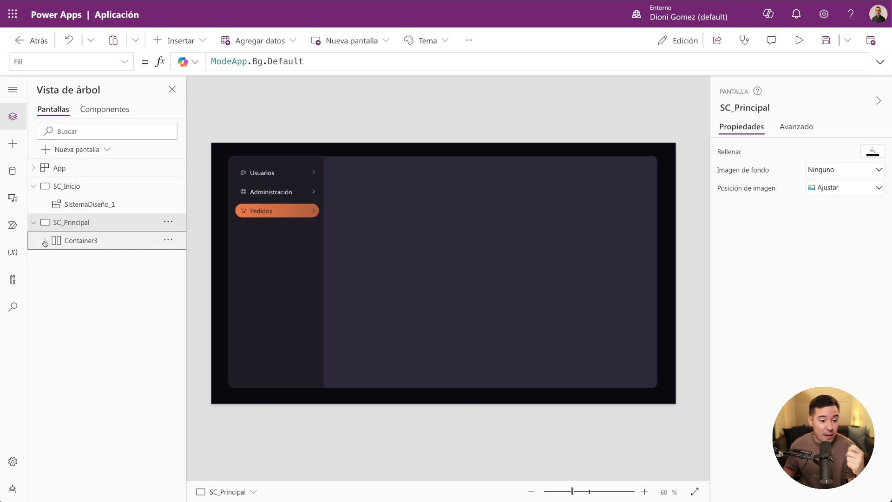
click(410, 179)
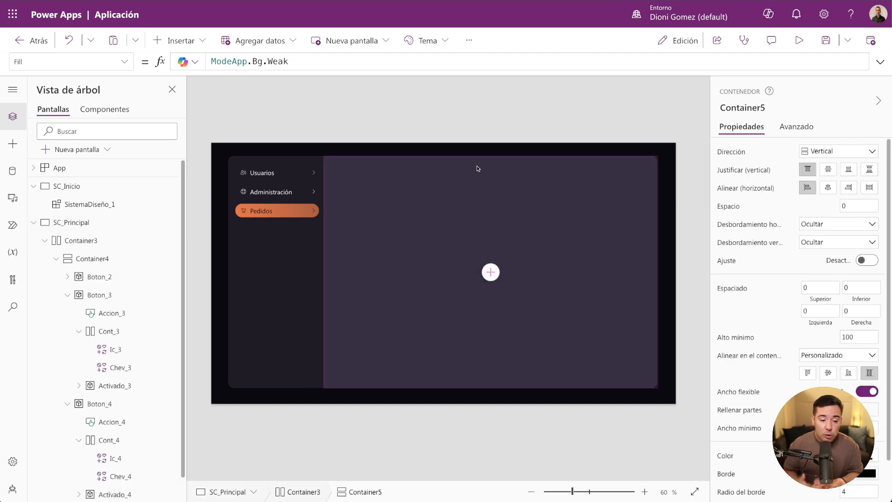
click(57, 259)
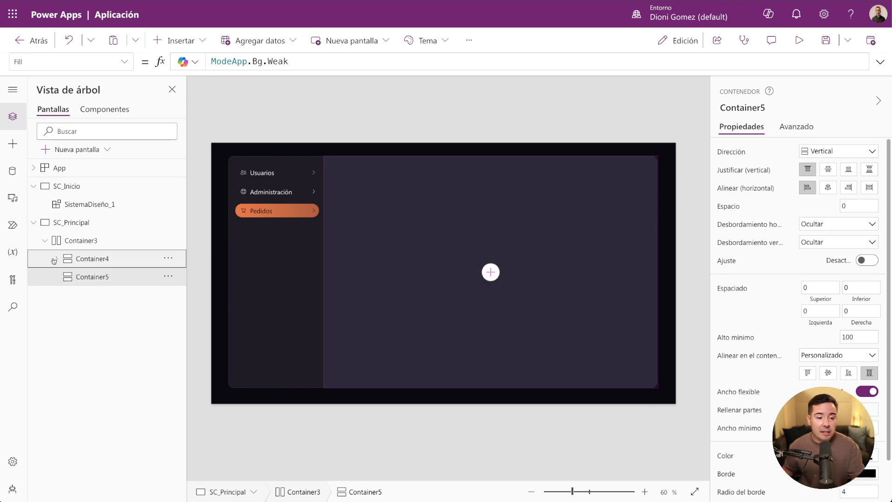
click(89, 277)
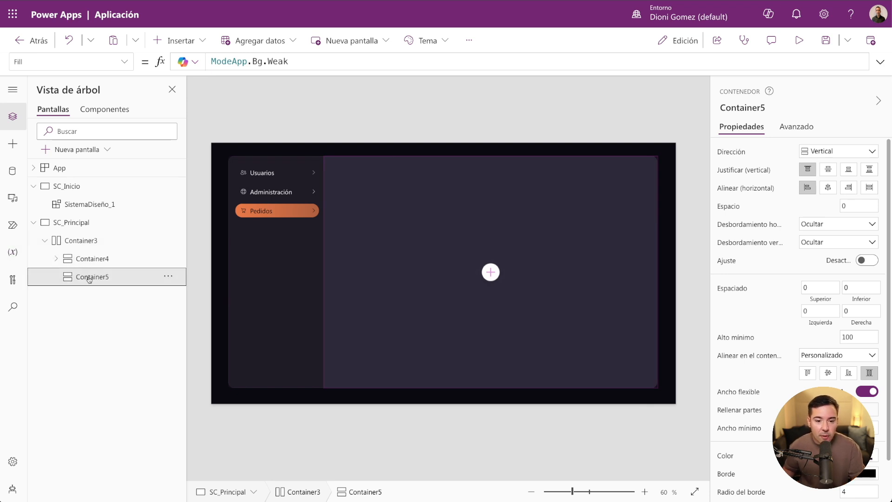
click(179, 40)
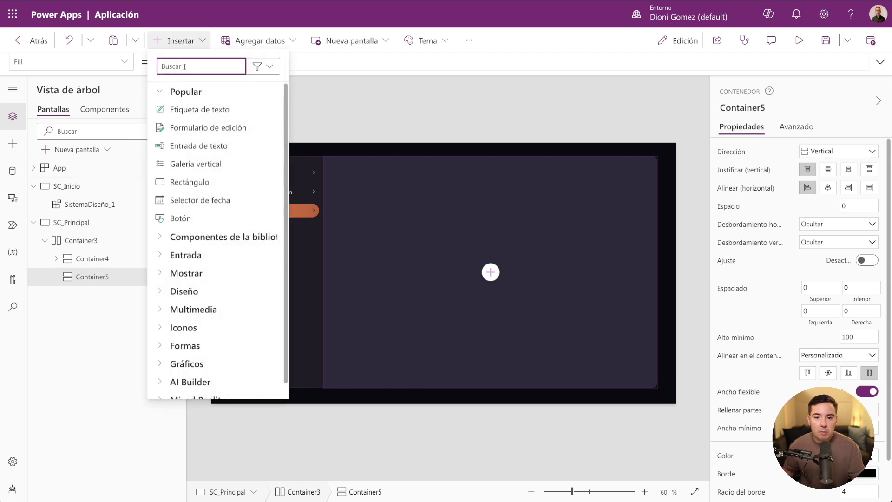
click(180, 41)
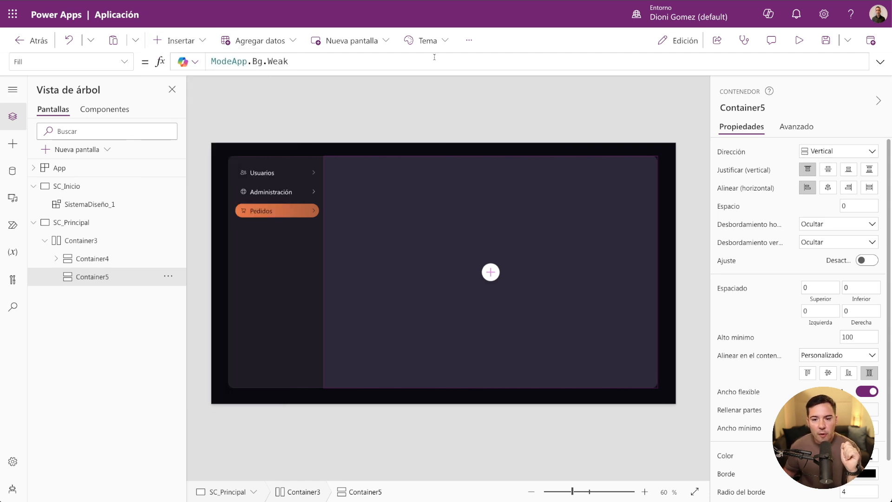
click(469, 40)
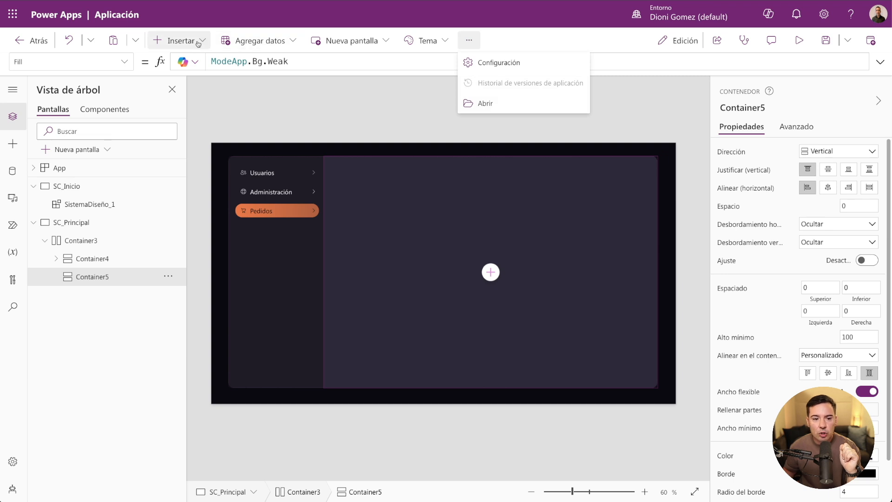
- Examine the FontType line with SistemaDiseño_1.FuentesControlesModernos in the App's OnStart formula
click(57, 168)
drag(320, 75, 320, 99)
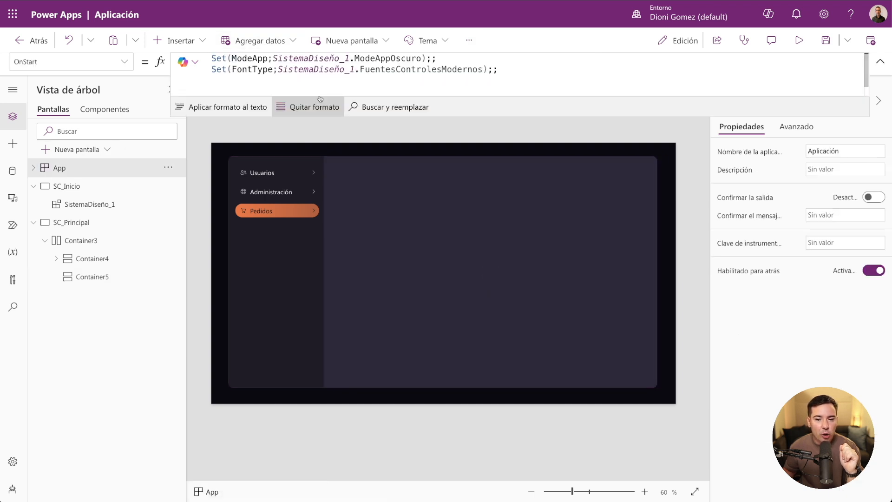
double_click(279, 70)
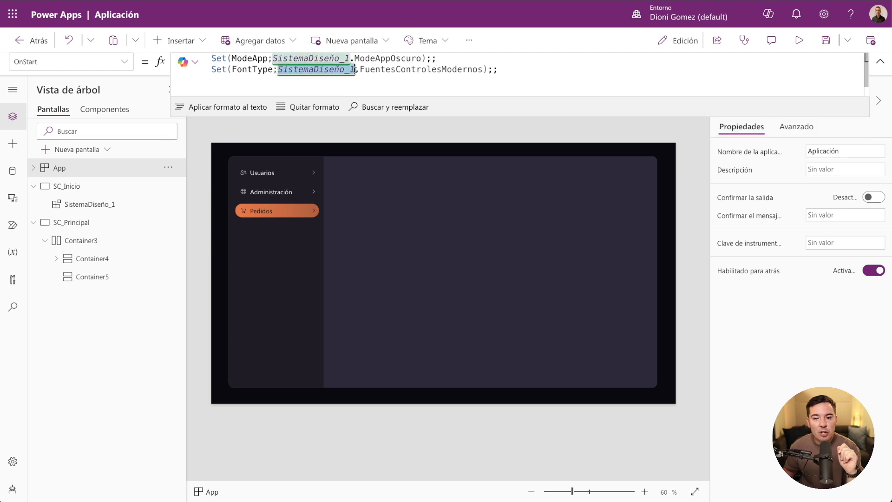
drag(483, 69, 396, 69)
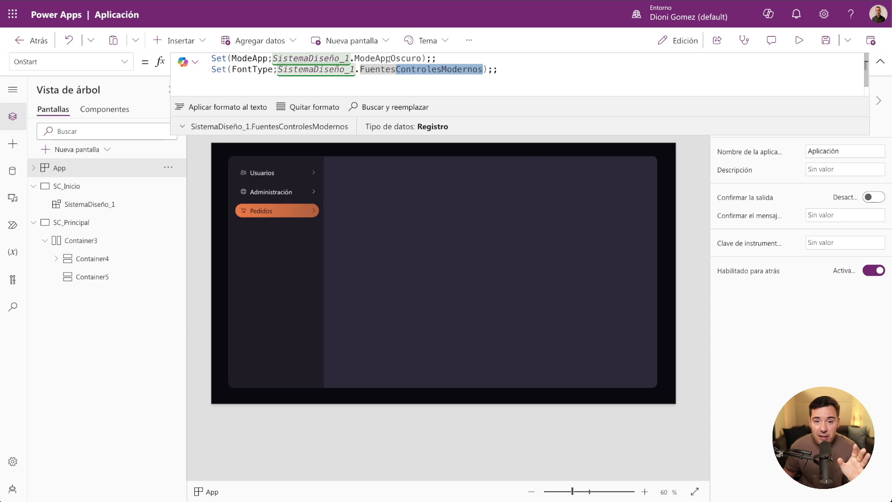
drag(483, 69, 441, 70)
click(482, 83)
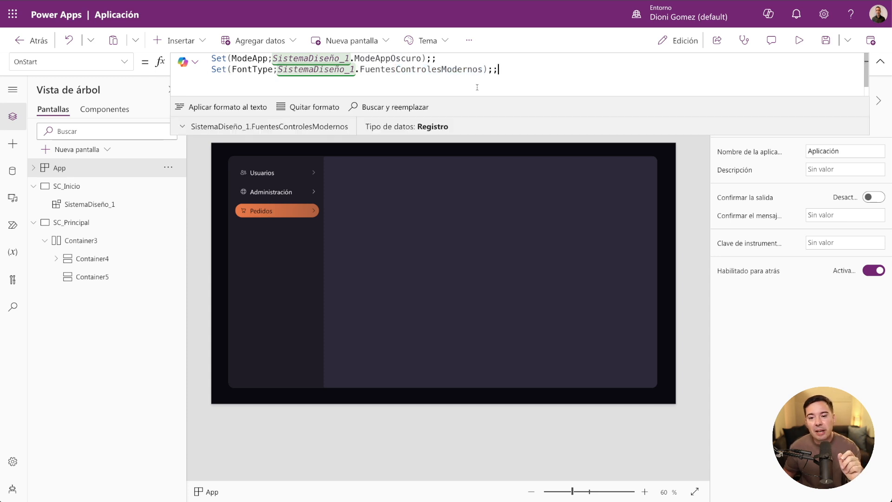
click(880, 61)
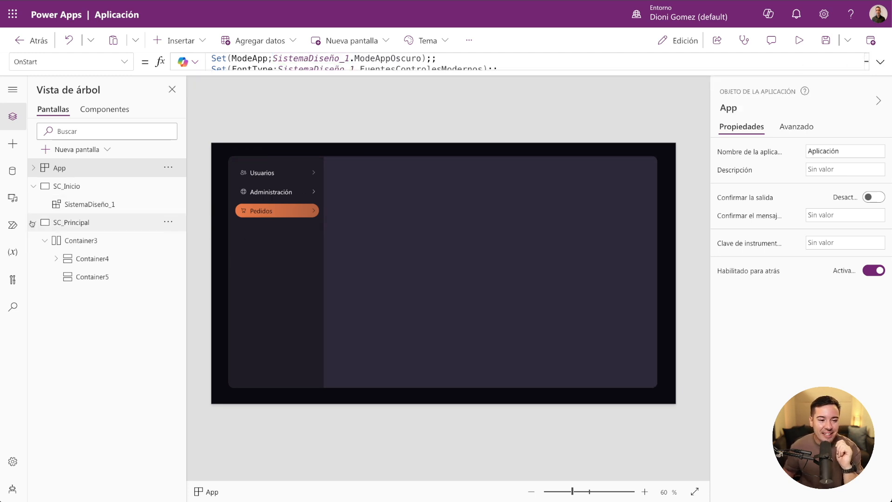
- Enable Controles y temas más actuales in the app's update settings and check the list of insertable controls
click(33, 222)
click(33, 186)
click(469, 40)
click(474, 60)
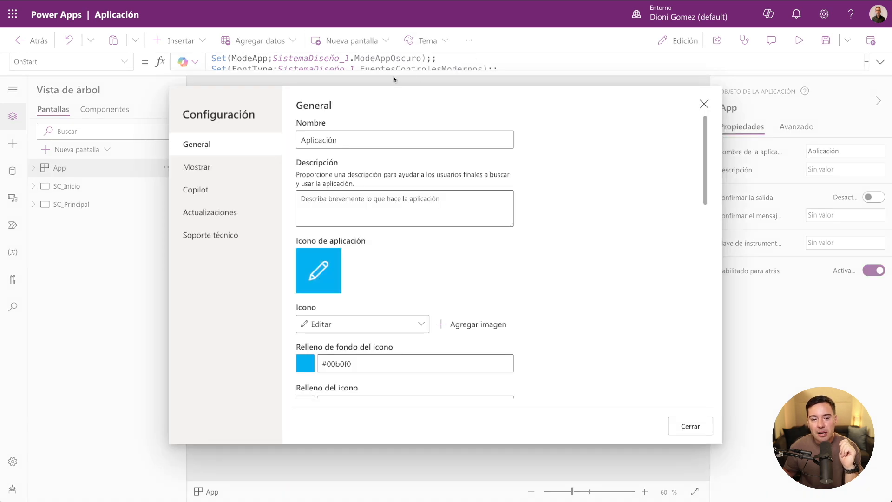
click(200, 213)
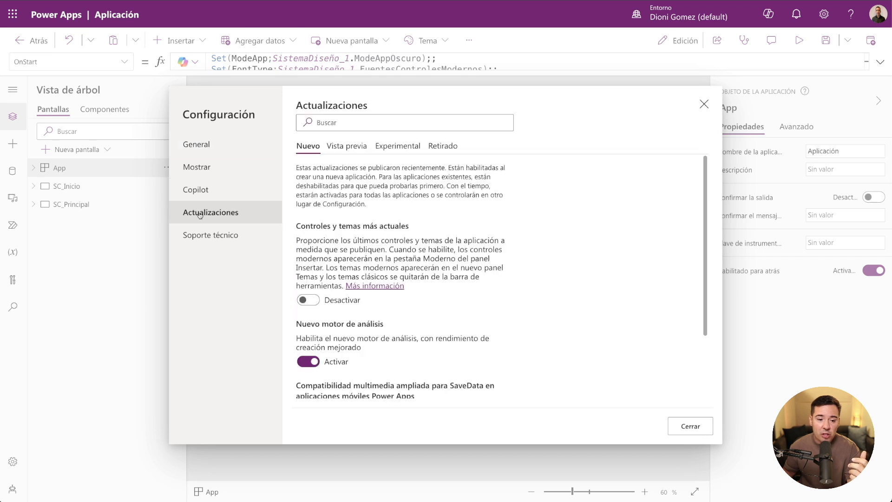
click(309, 301)
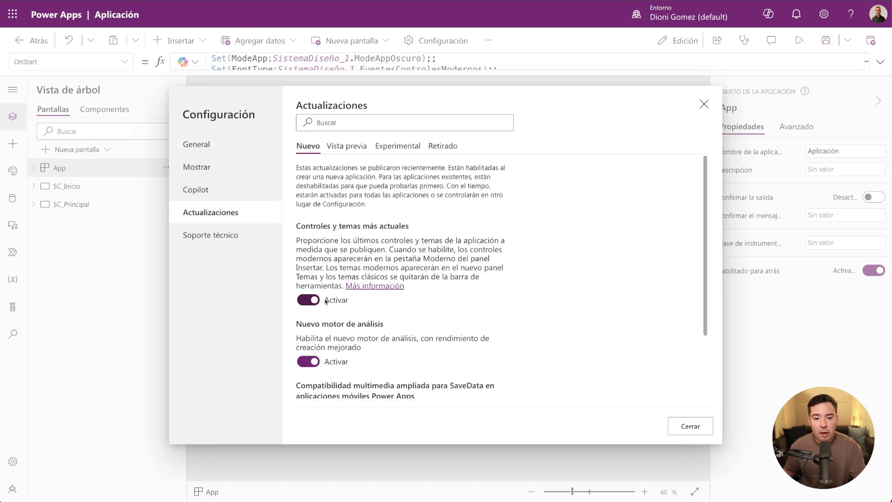
click(693, 427)
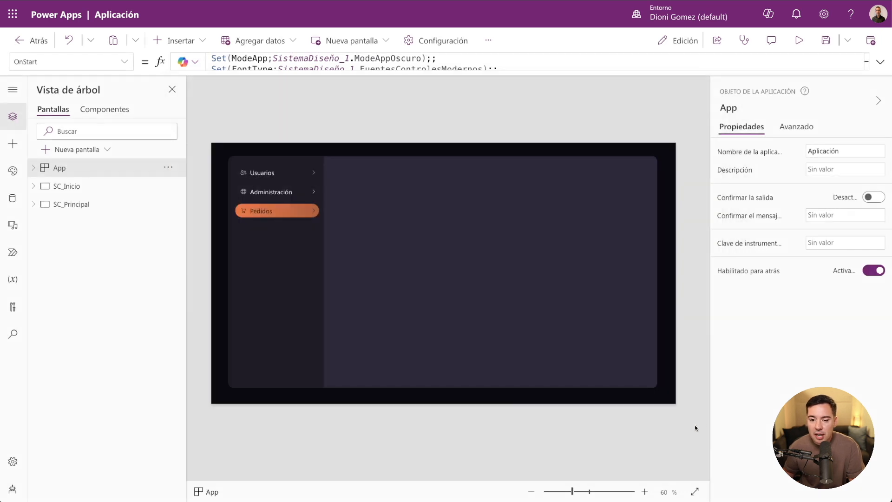
click(180, 40)
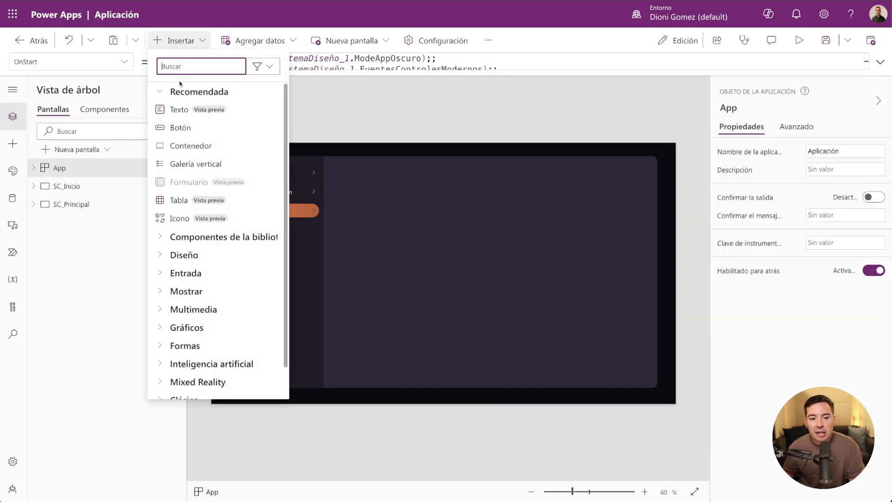
click(118, 265)
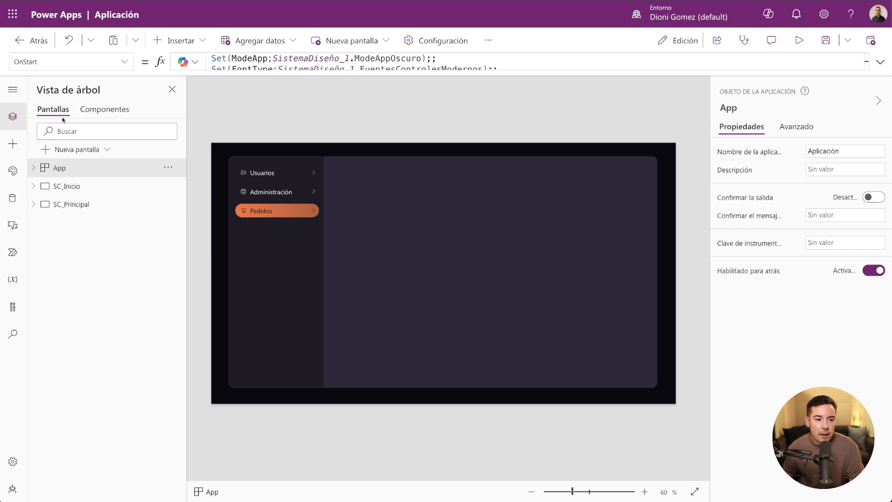
- Add a blank screen and place a modern Texto control on it at about X 444, Y 216
click(60, 149)
click(181, 205)
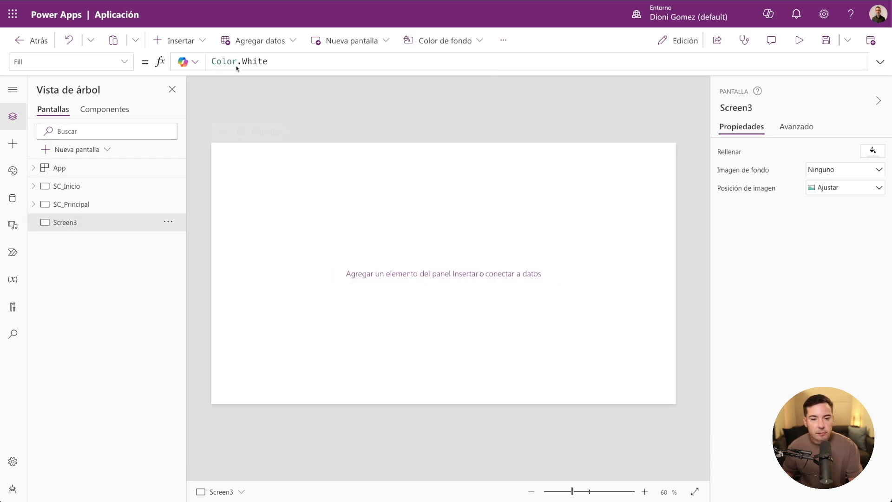
click(174, 41)
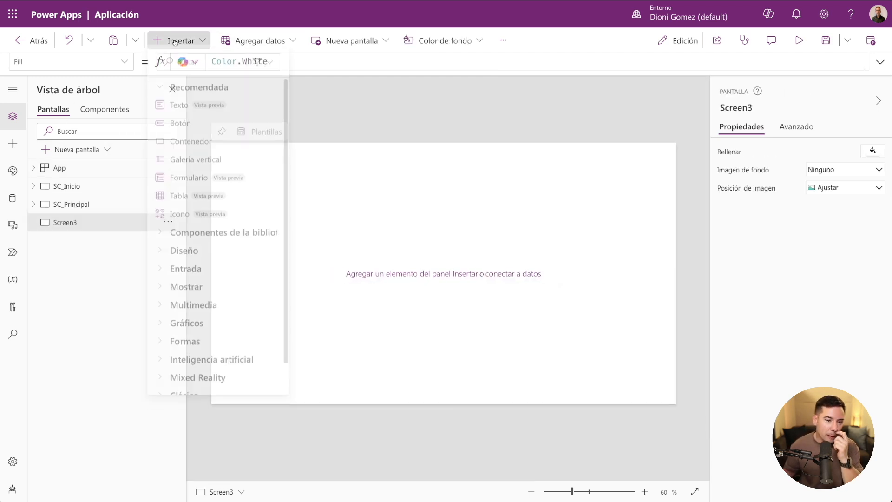
click(174, 110)
drag(253, 165, 388, 221)
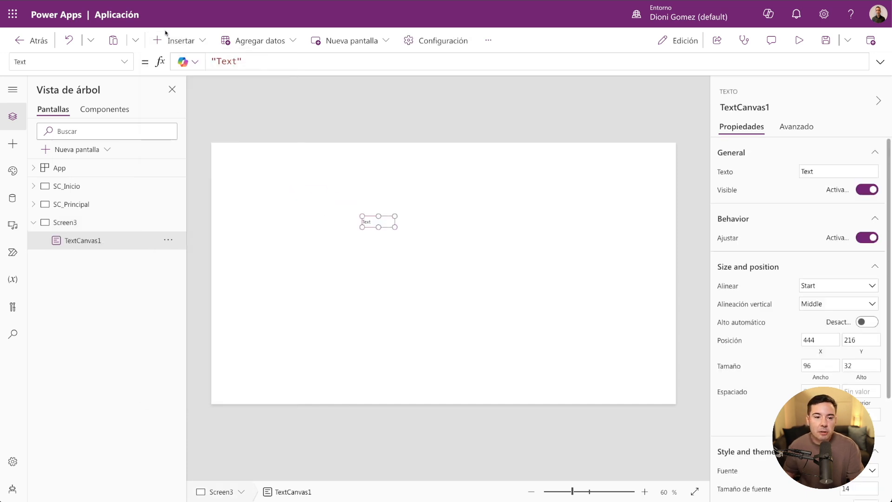
- Insert a classic Etiqueta de texto beside the modern text control, at about X 540, Y 212
click(179, 40)
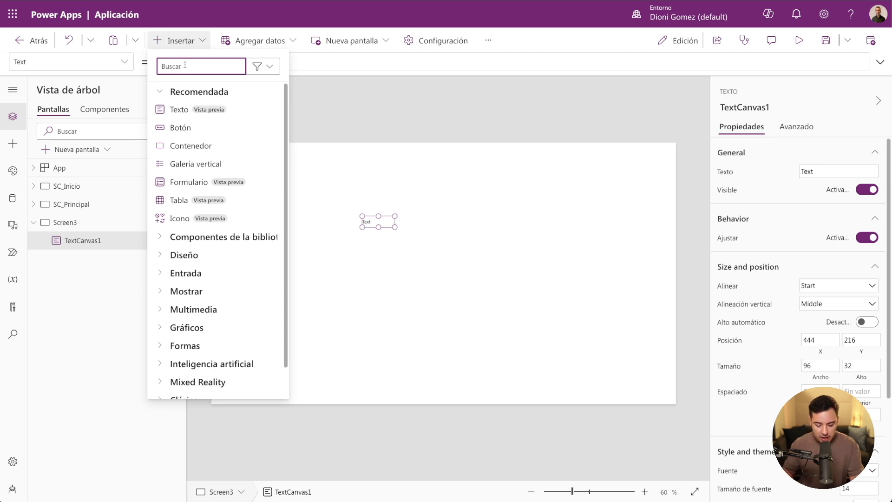
text(et)
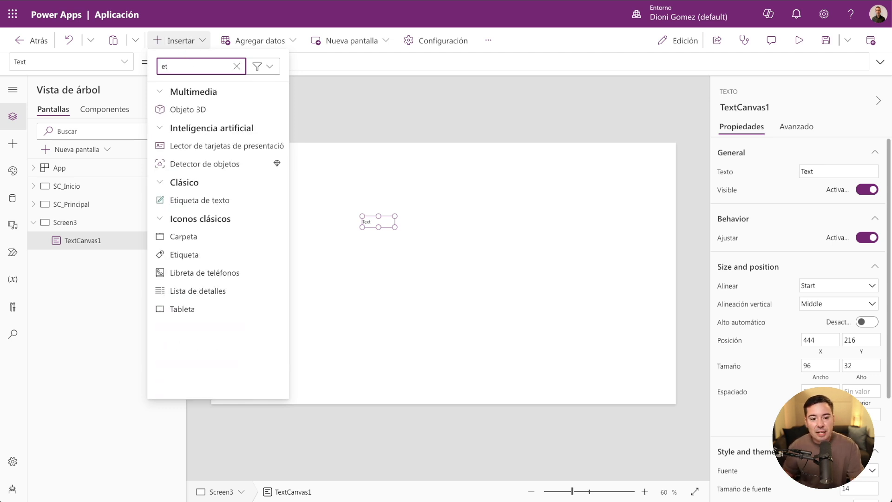
click(200, 200)
drag(256, 164, 428, 222)
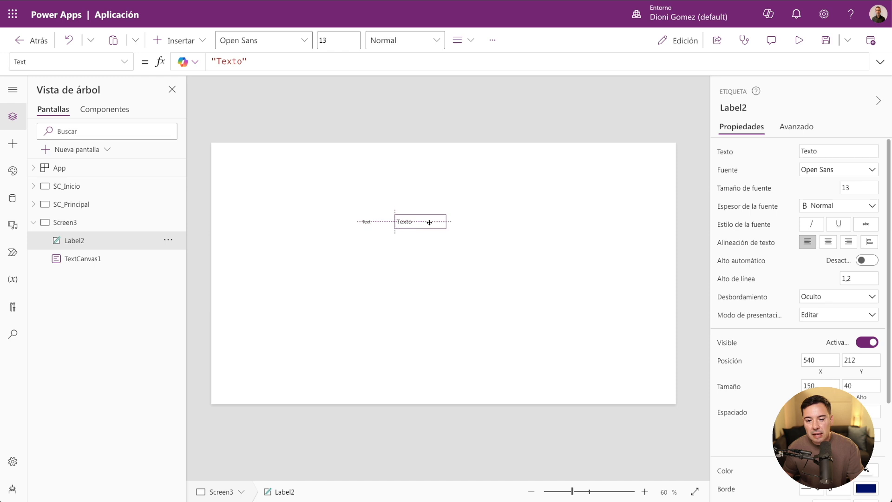
- Space the two text controls apart, moving the modern text to about X 381 and the classic label to about X 524
drag(572, 492, 599, 492)
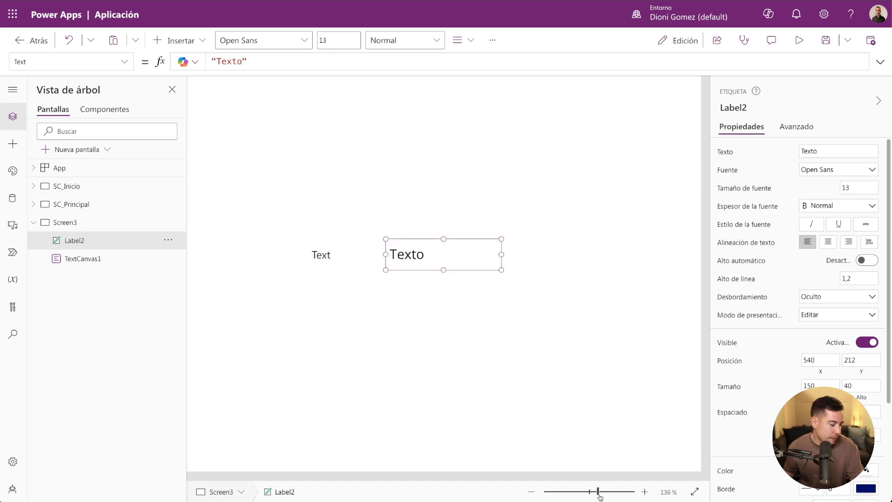
click(328, 254)
click(430, 254)
click(380, 257)
drag(347, 246, 297, 251)
click(409, 254)
drag(411, 256, 410, 256)
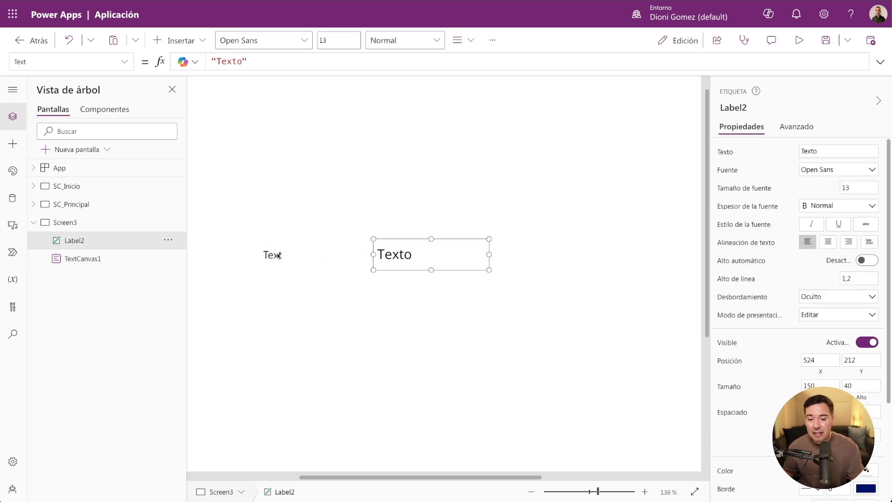
- Set the font of the modern text control to Segoe UI
click(278, 255)
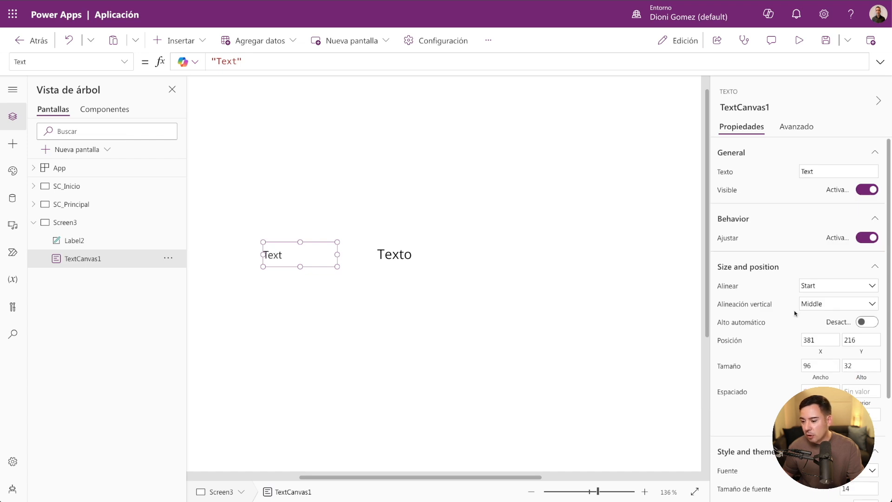
scroll(795, 314, down, 3)
click(869, 340)
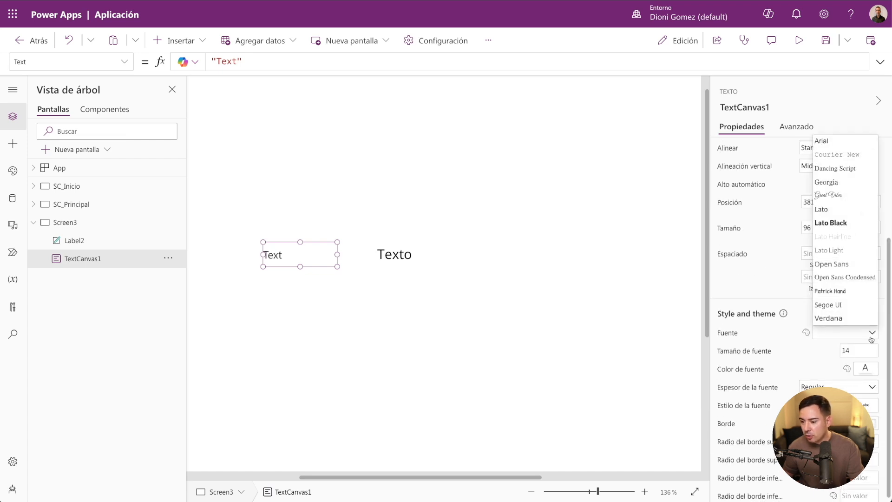
click(836, 305)
- Set the classic label's font to Segoe UI and its font size to 16
click(413, 255)
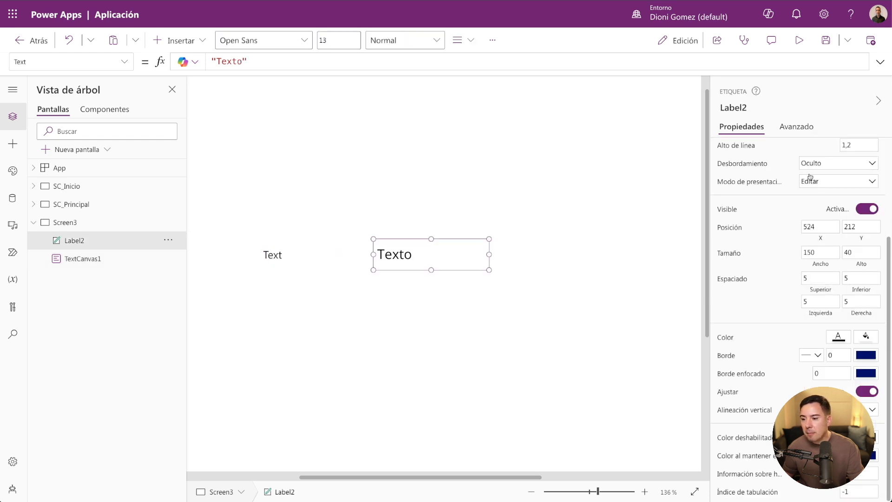
scroll(814, 224, up, 3)
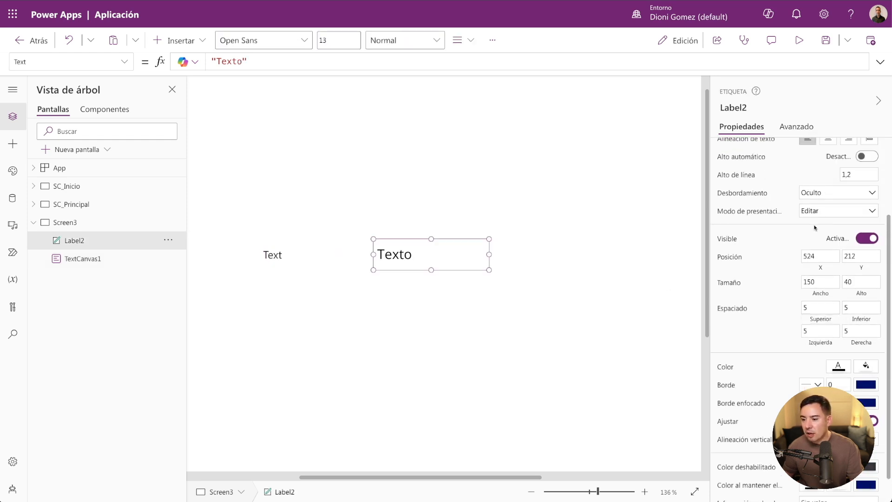
click(839, 169)
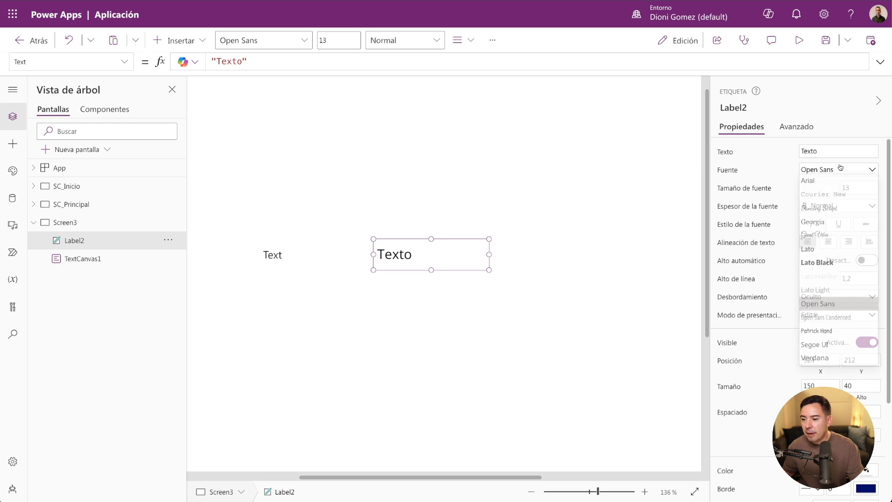
click(835, 344)
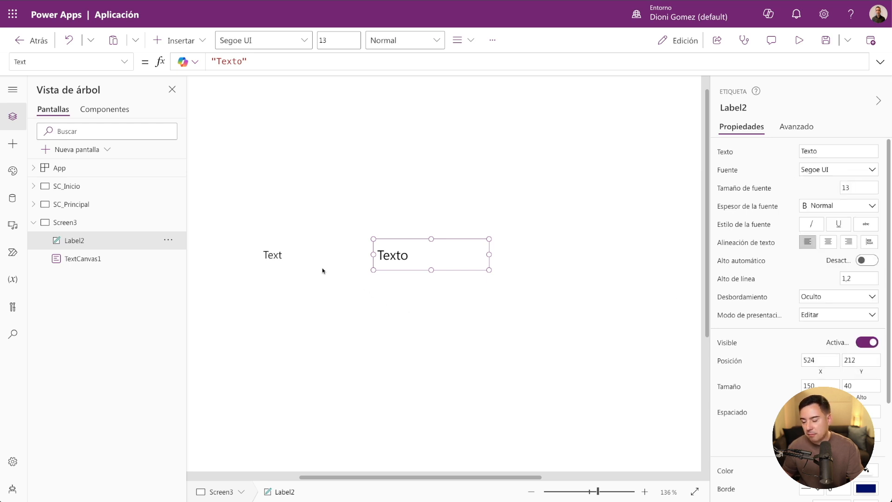
drag(854, 188, 824, 187)
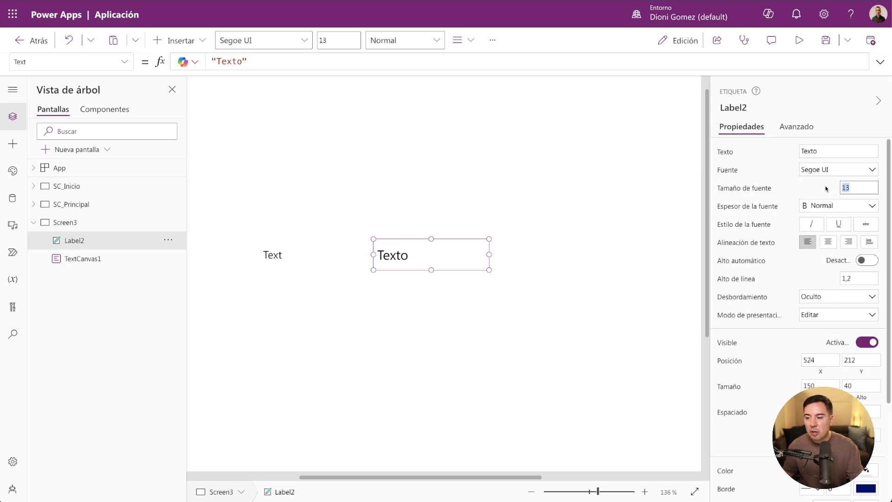
text(16)
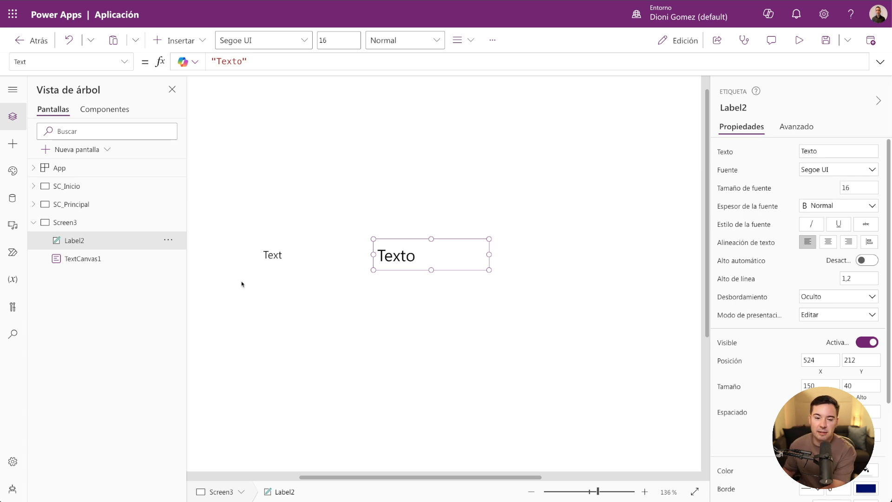
- Set the modern text's font size to 16 and move it to about X 395, Y 220, dismissing the software update dialog
click(271, 255)
scroll(754, 407, down, 2)
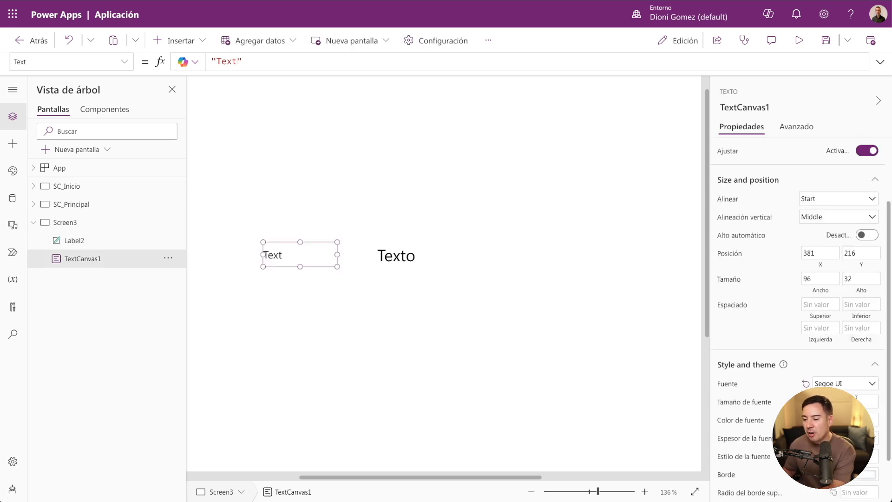
drag(300, 245, 325, 254)
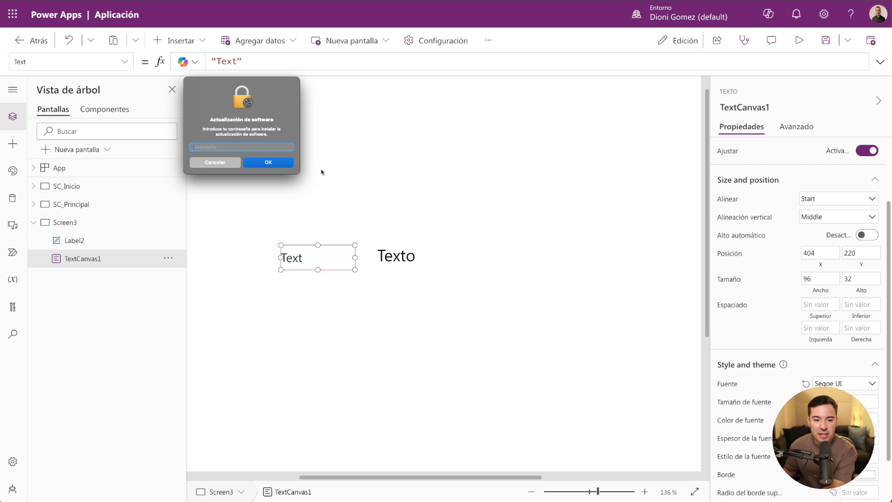
click(212, 163)
drag(329, 262, 333, 261)
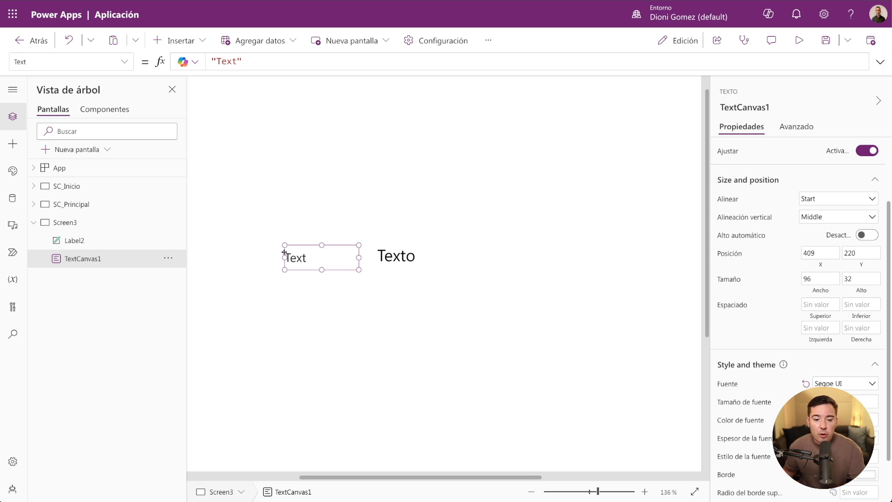
drag(297, 260, 286, 260)
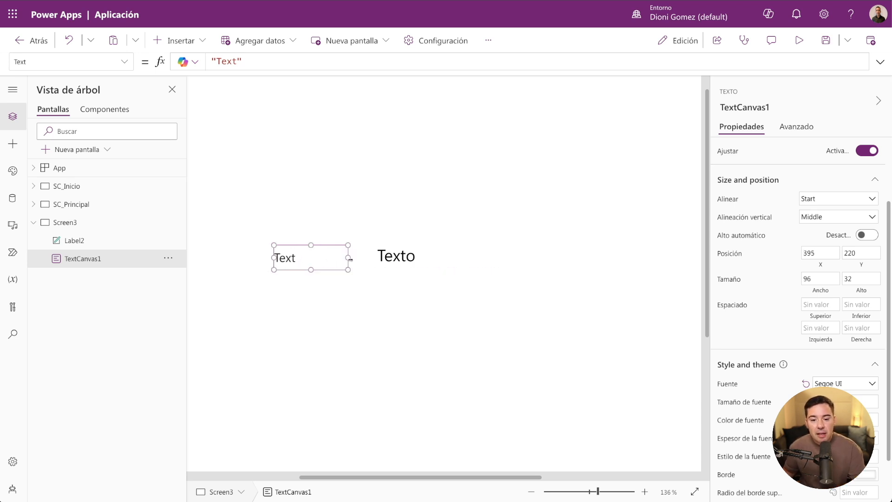
- Move the classic label to about X 521, Y 216 and show the formula of its Size property
click(411, 257)
mouse_move(410, 257)
mouse_down()
mouse_move(417, 260)
mouse_move(408, 260)
mouse_up()
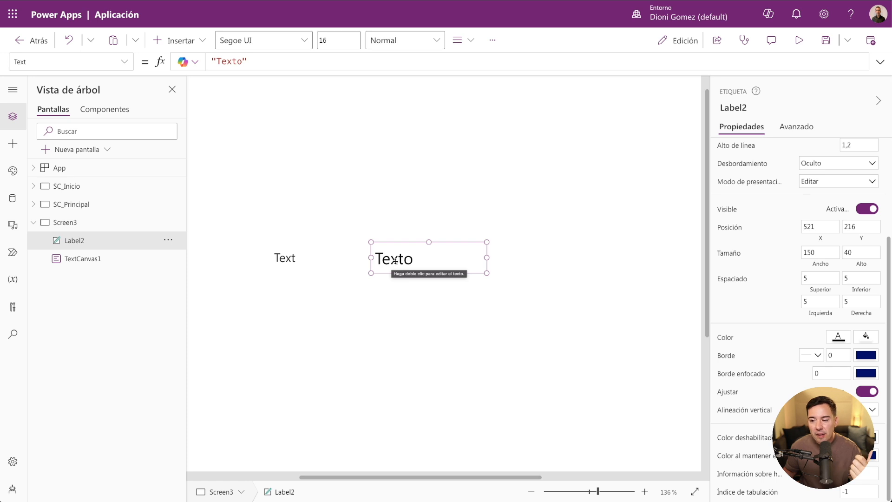
scroll(779, 268, up, 3)
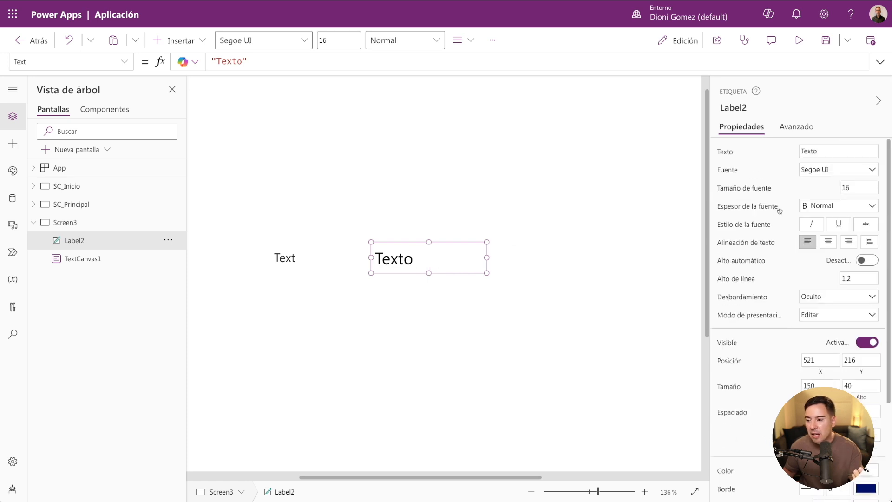
click(744, 187)
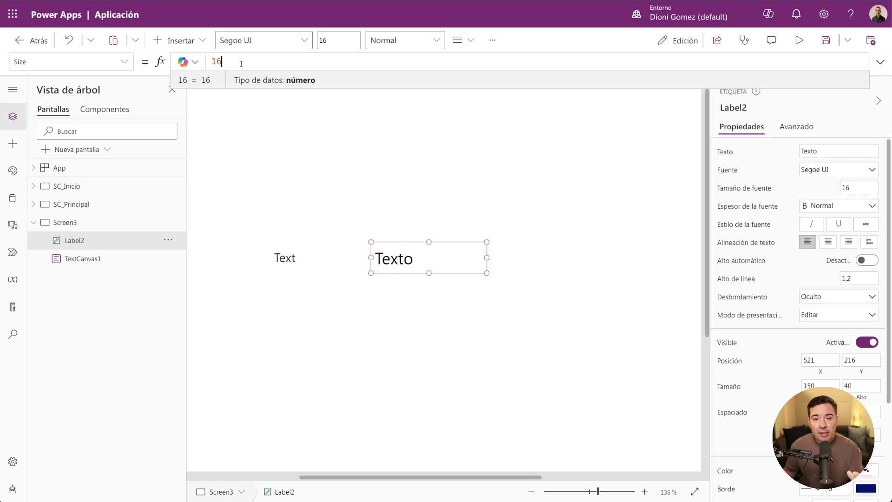
- Try SistemaDiseño_1.Fuentes as the FontType value in the App's OnStart formula
click(593, 491)
click(591, 491)
click(60, 168)
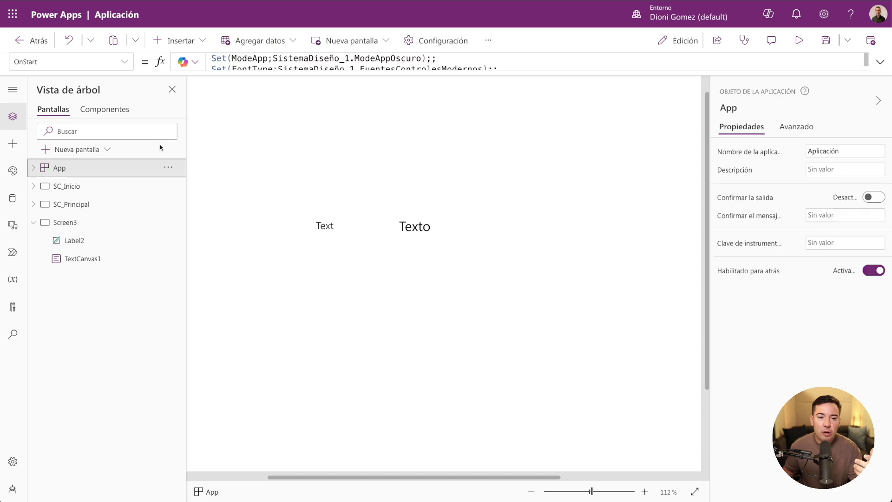
click(338, 68)
double_click(233, 69)
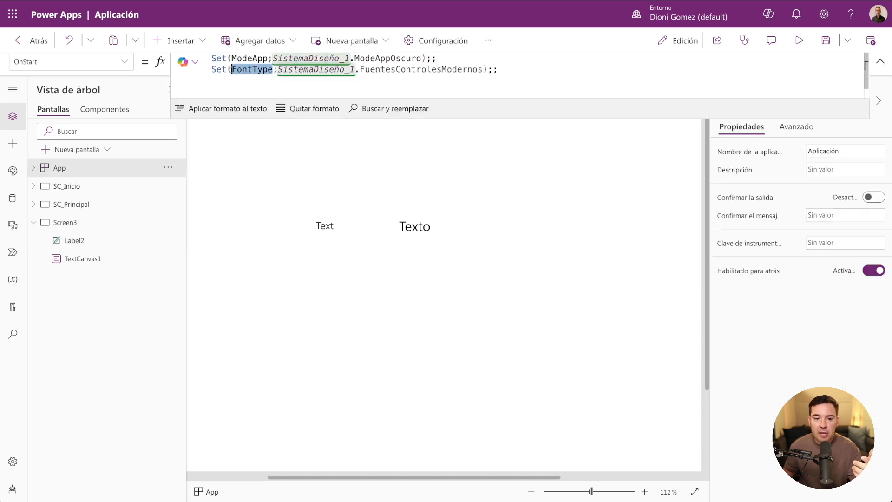
drag(278, 69, 442, 69)
key(BackSpace)
key(BackSpace)
key(BackSpace)
key(BackSpace)
key(BackSpace)
key(BackSpace)
key(BackSpace)
key(BackSpace)
key(BackSpace)
key(BackSpace)
key(BackSpace)
key(BackSpace)
key(BackSpace)
key(BackSpace)
key(BackSpace)
key(BackSpace)
key(BackSpace)
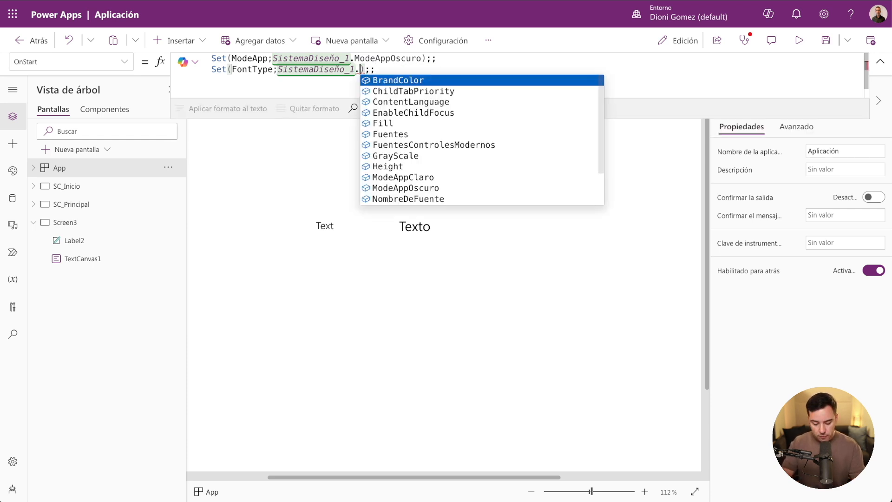
text(Fuen)
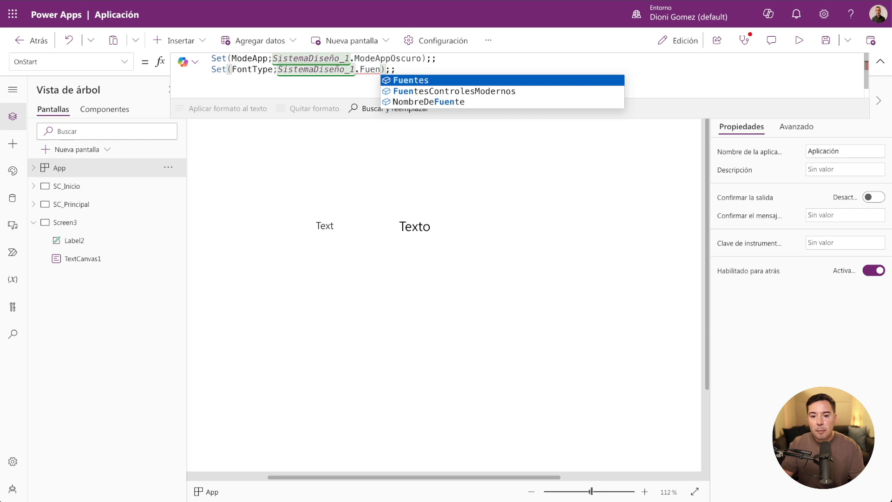
key(Tab)
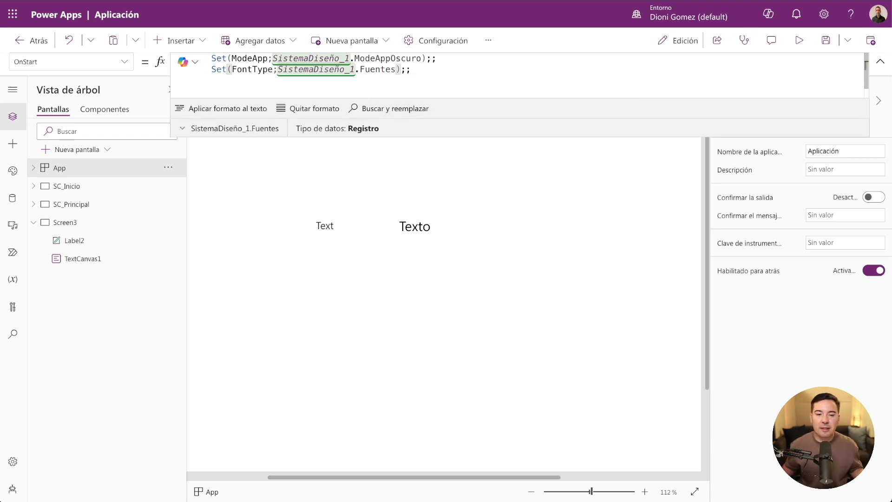
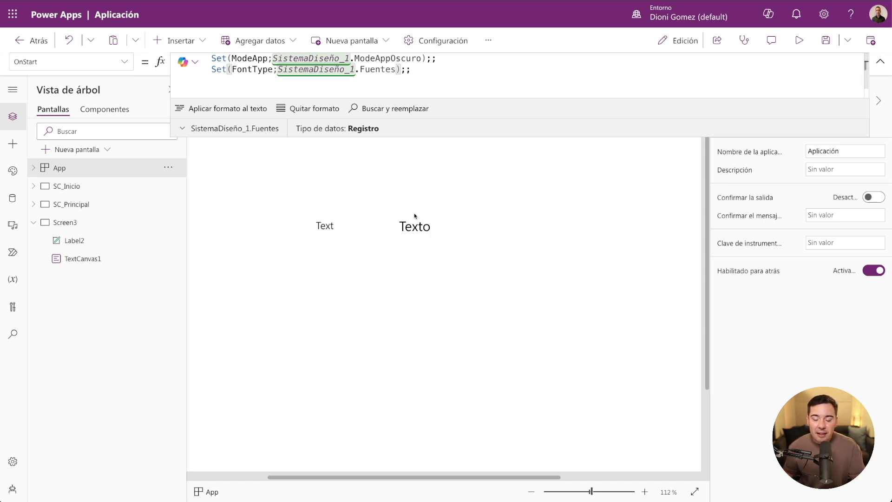
- Set FontType to SistemaDiseño_1.FuentesControlesModernos in the App's OnStart formula and run OnStart
text(ControlesModernos)
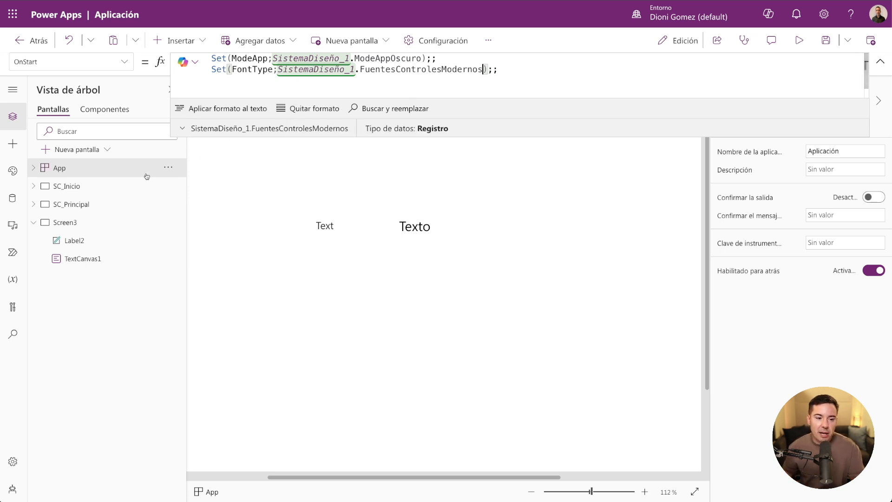
right_click(89, 173)
click(116, 248)
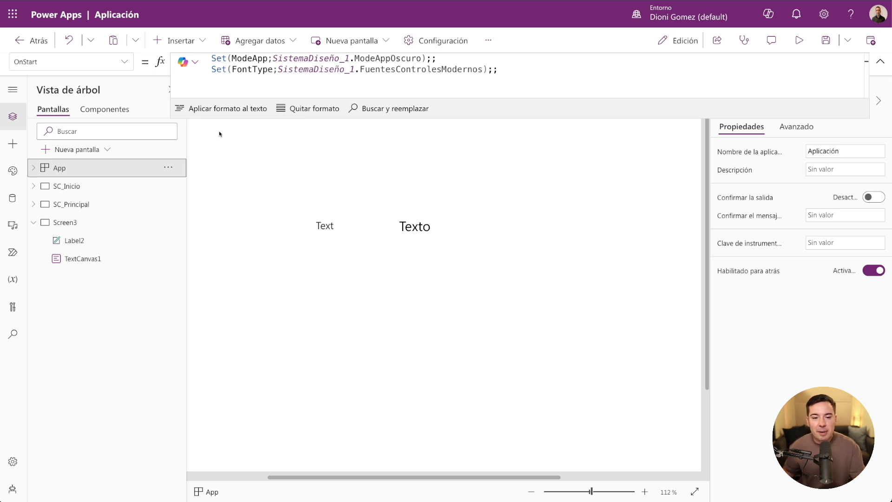
- Delete the classic label and the modern text control from Screen3
click(409, 227)
key(Delete)
click(336, 225)
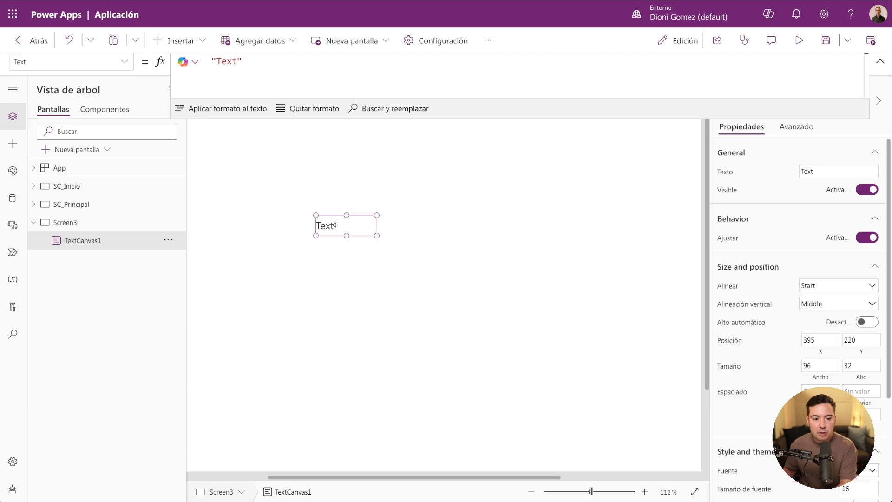
key(Delete)
- Insert a modern Texto control into Container5 on SC_Principal
click(71, 204)
drag(595, 493, 573, 492)
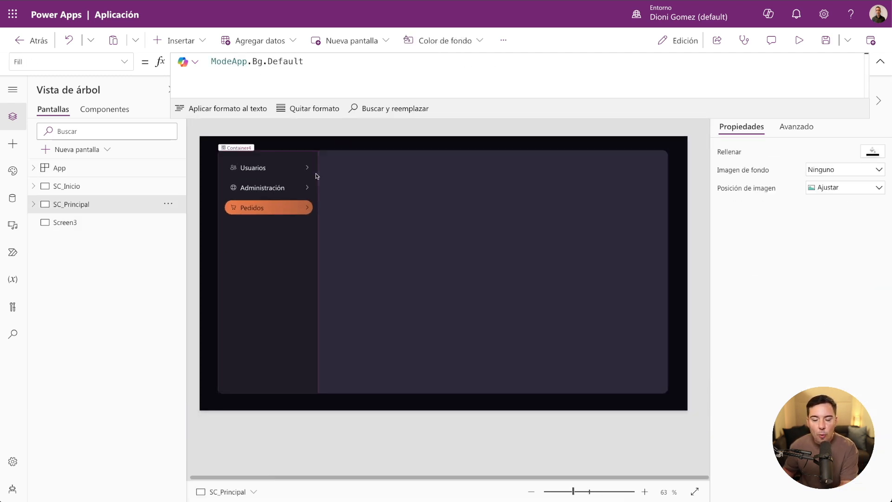
click(355, 191)
click(183, 42)
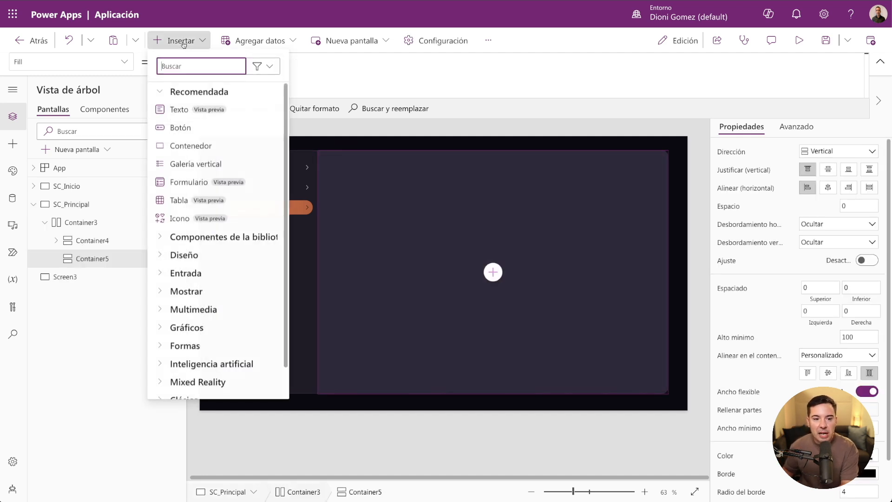
click(172, 114)
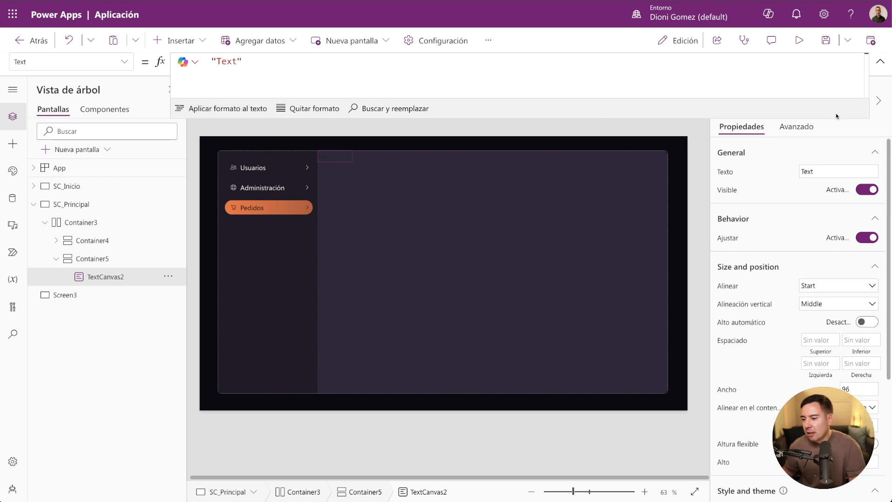
- Set the Text property of the new text control in Container5 to varMenuSeleccionado
click(724, 173)
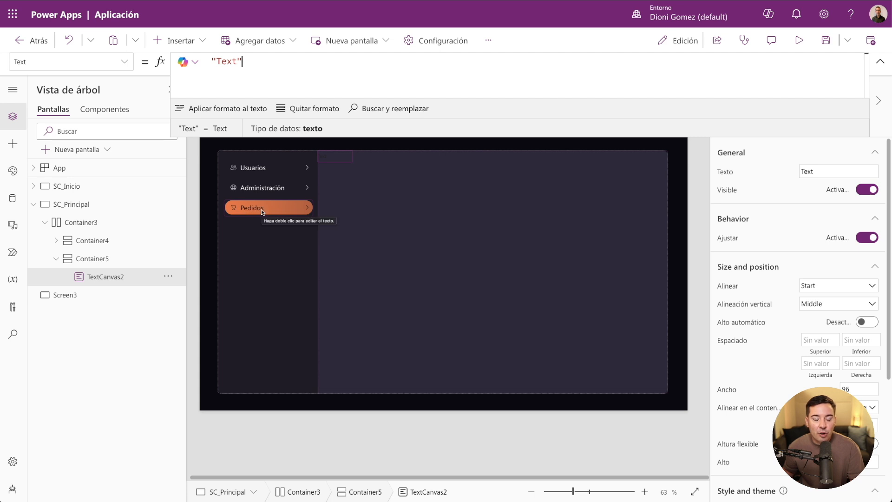
key(ctrl+a)
text(var)
key(Tab)
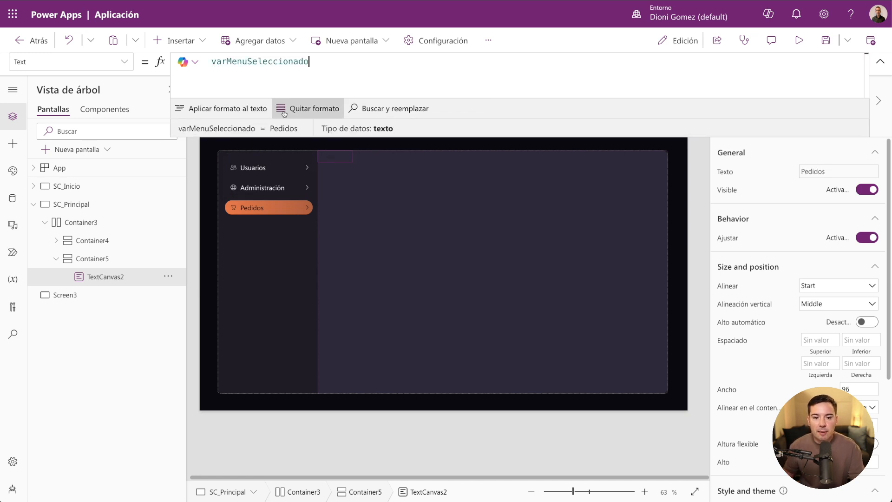
click(879, 61)
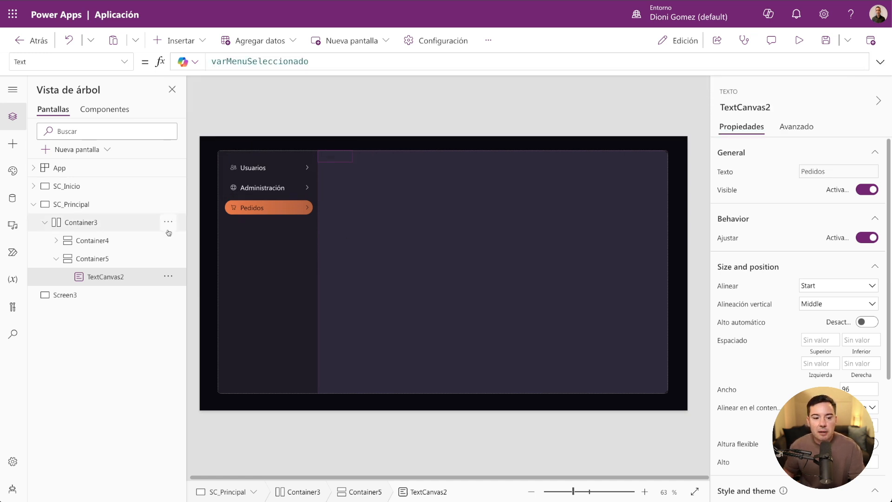
- Set Container5's padding to 16 on all four sides
click(153, 258)
click(819, 309)
text(16)
click(770, 317)
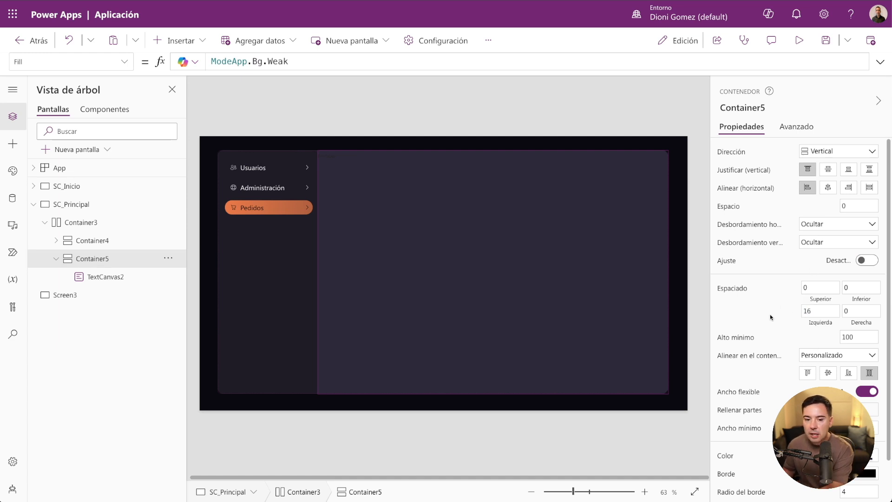
text(16)
click(788, 311)
drag(856, 310, 782, 287)
text(16)
click(784, 294)
drag(856, 288, 795, 297)
text(16)
click(793, 307)
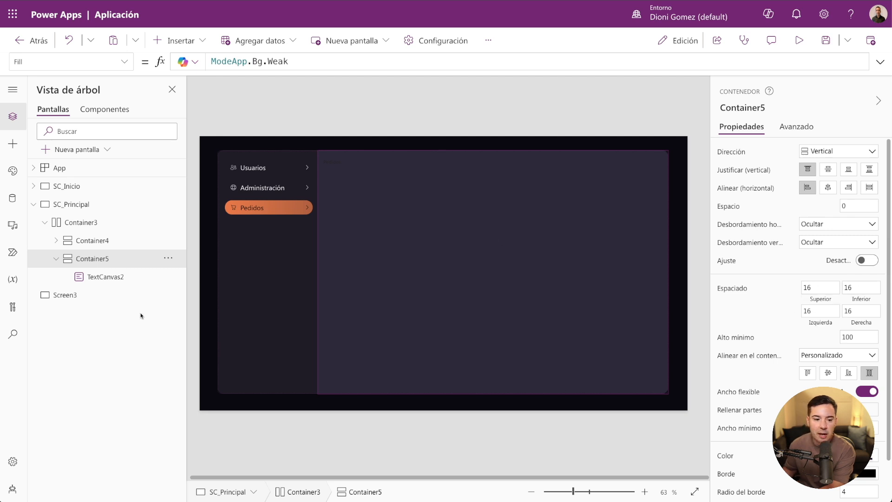
- Set the FontColor of the text control in Container5 to ModeApp.Fg.Default, matching the design system's default foreground colour
click(104, 278)
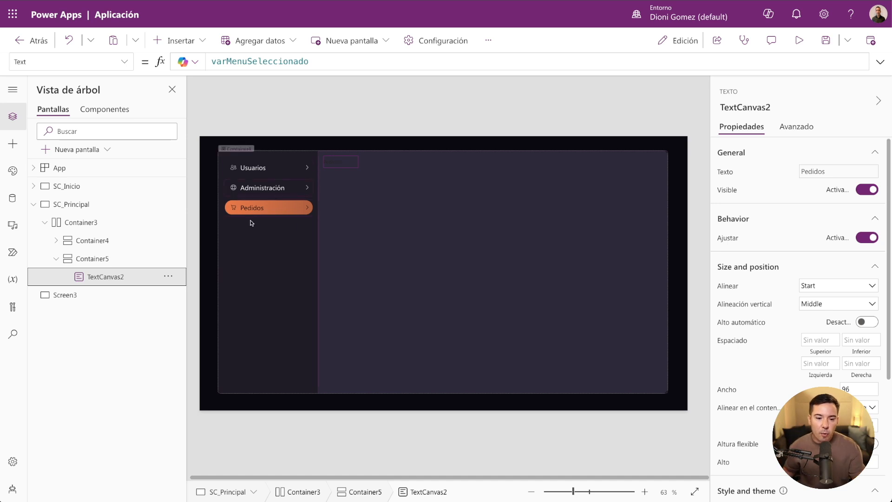
scroll(767, 228, down, 1)
scroll(771, 232, down, 4)
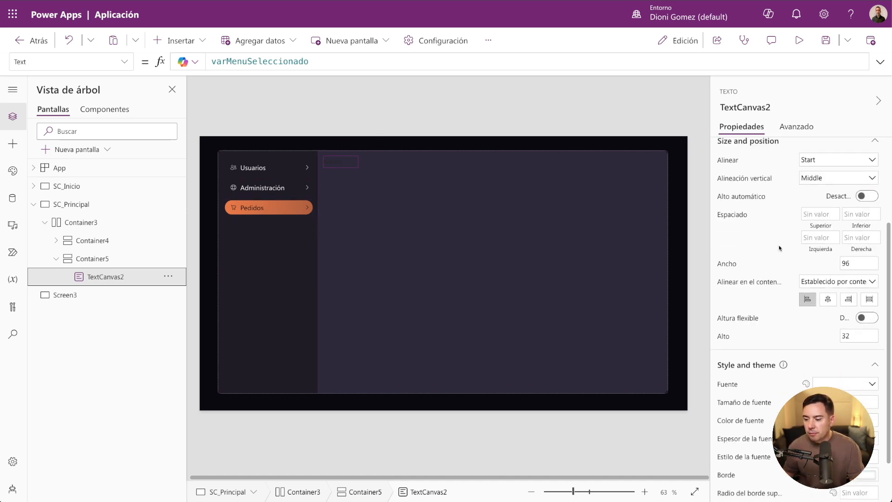
click(745, 376)
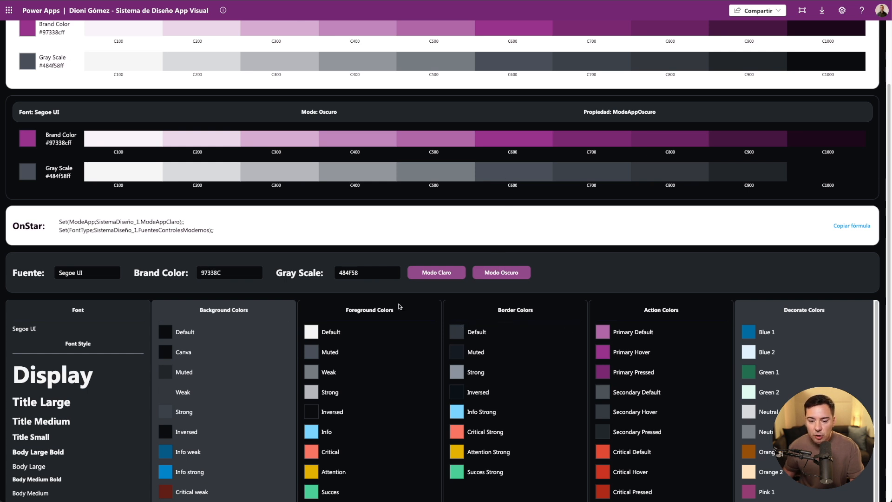
click(312, 334)
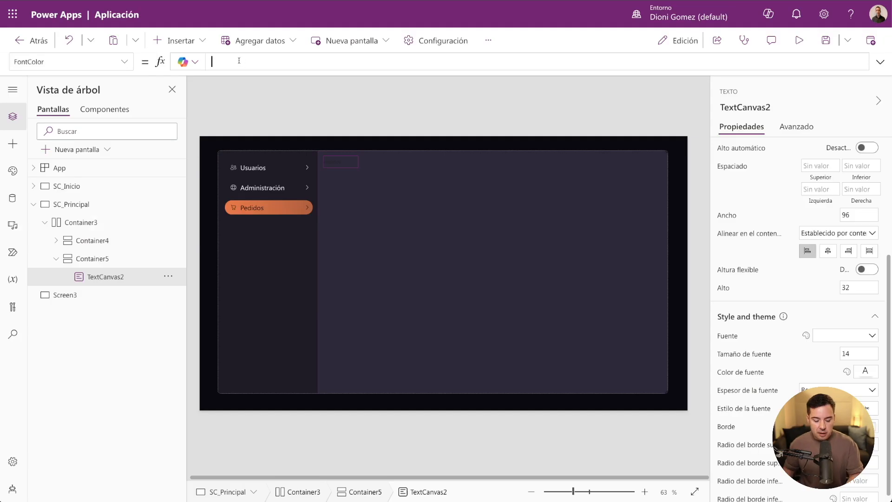
text(ModeApp.Fg.Default)
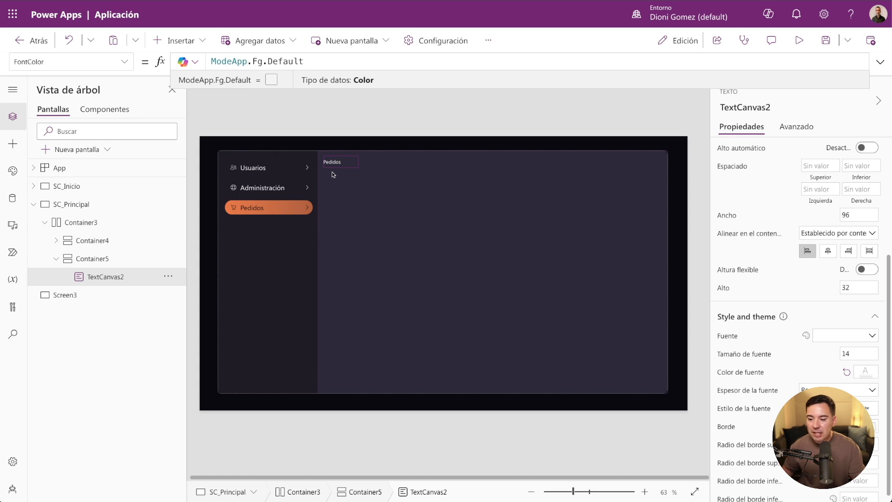
- Set the Font property of TextCanvas2 to FontType.TitleLarge.Font
click(727, 335)
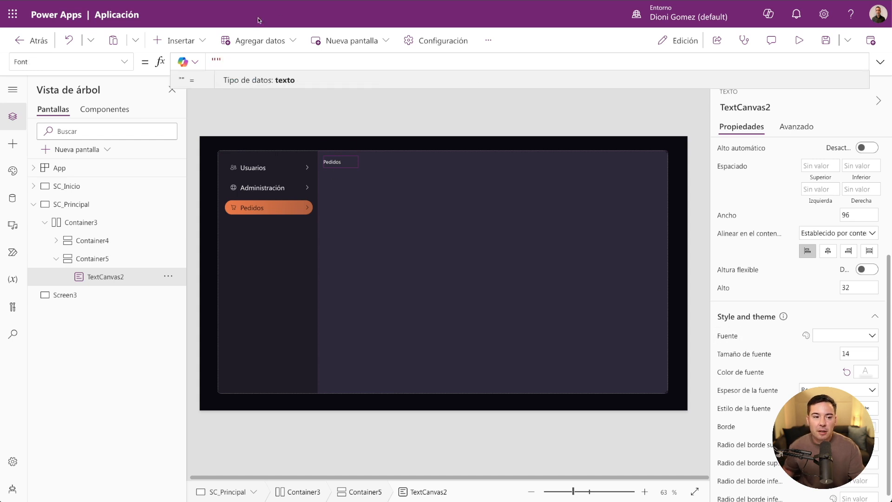
text(Fon)
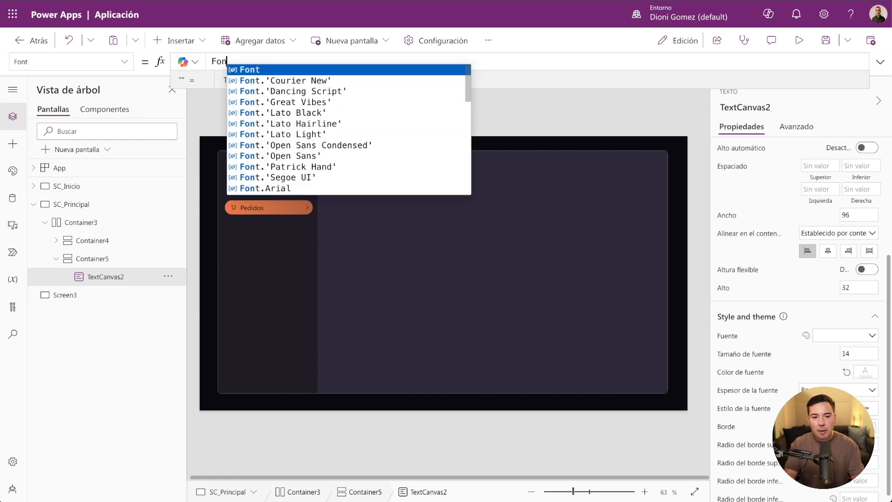
text(tType.)
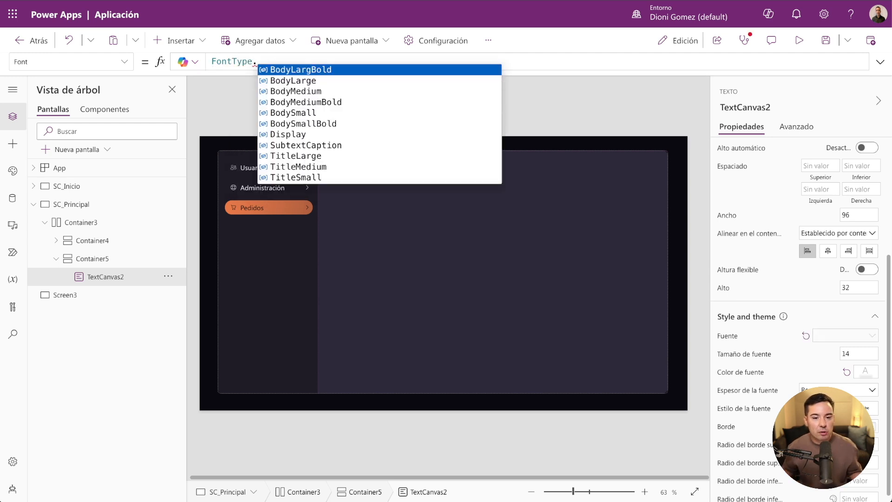
click(293, 156)
text(.)
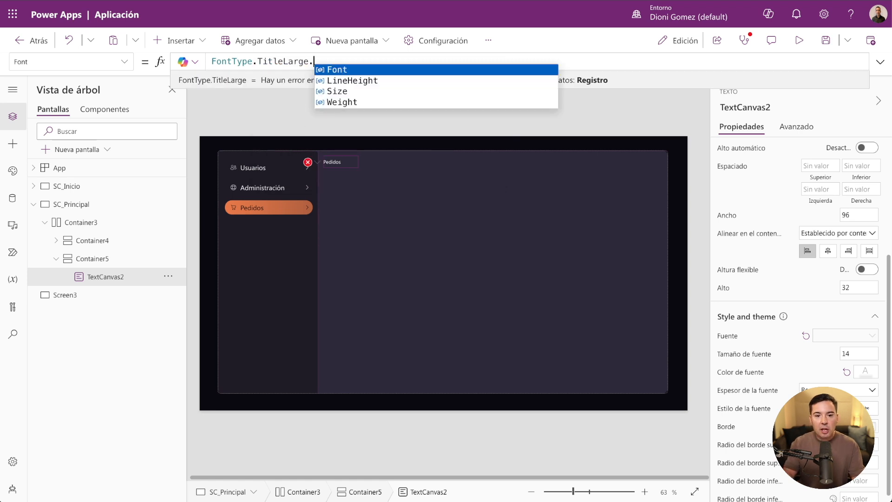
click(336, 69)
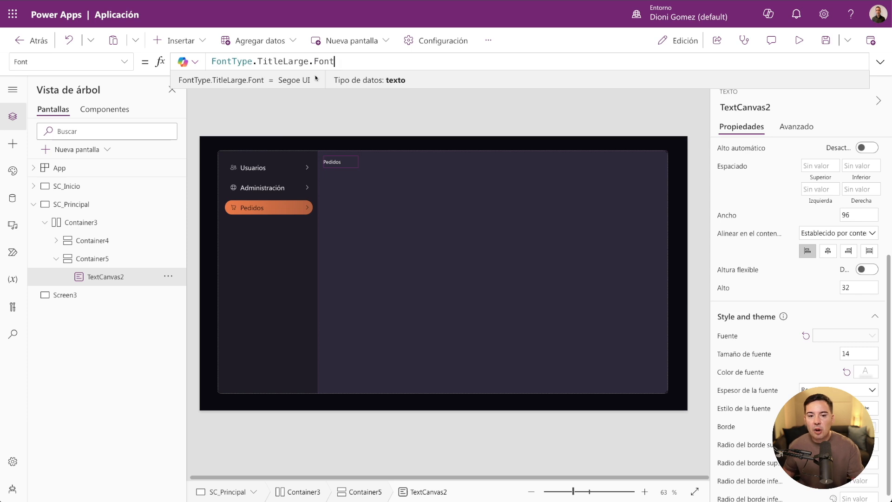
- Reuse the Font formula for TextCanvas2's Size property, changing it to FontType.TitleLarge.Size
drag(348, 62, 210, 61)
key(ctrl+c)
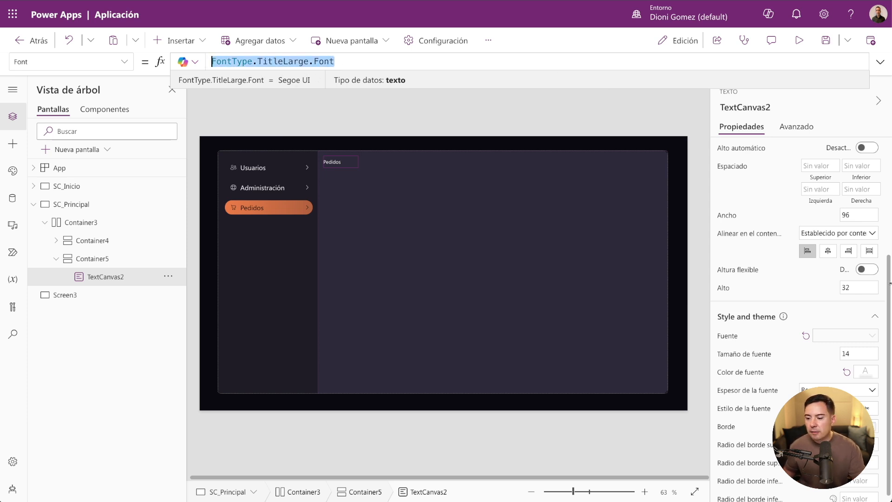
click(743, 354)
drag(222, 61, 190, 59)
key(ctrl+v)
key(shift+Left)
key(shift+Left)
key(shift+Left)
key(shift+Left)
text(S)
click(345, 70)
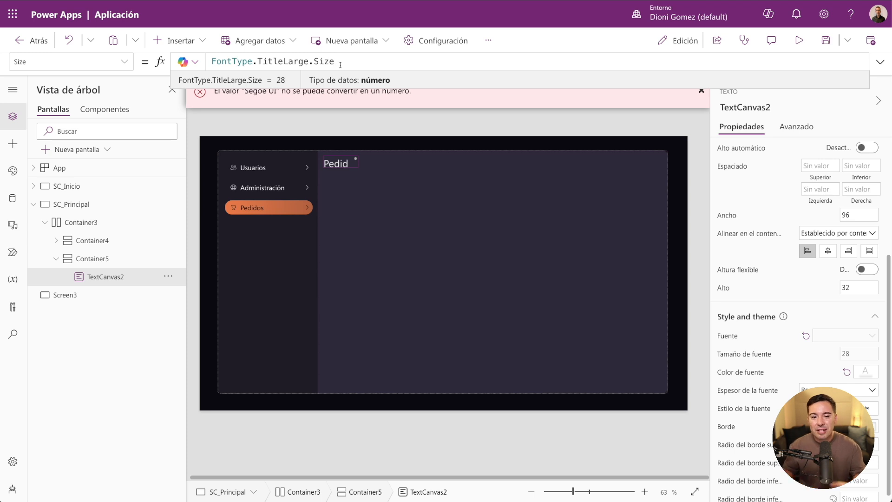
click(701, 90)
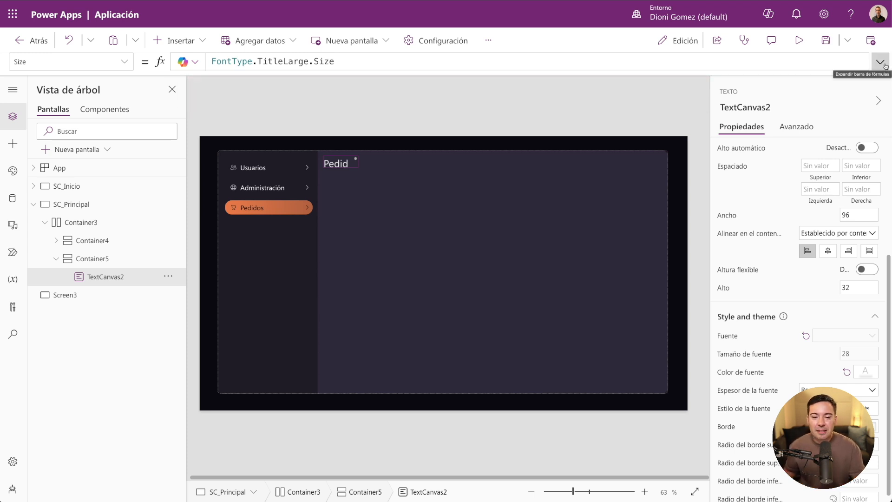
- Reuse the Size formula for TextCanvas2's Weight property, changing it to FontType.TitleLarge.Weight
drag(339, 61, 207, 60)
key(ctrl+c)
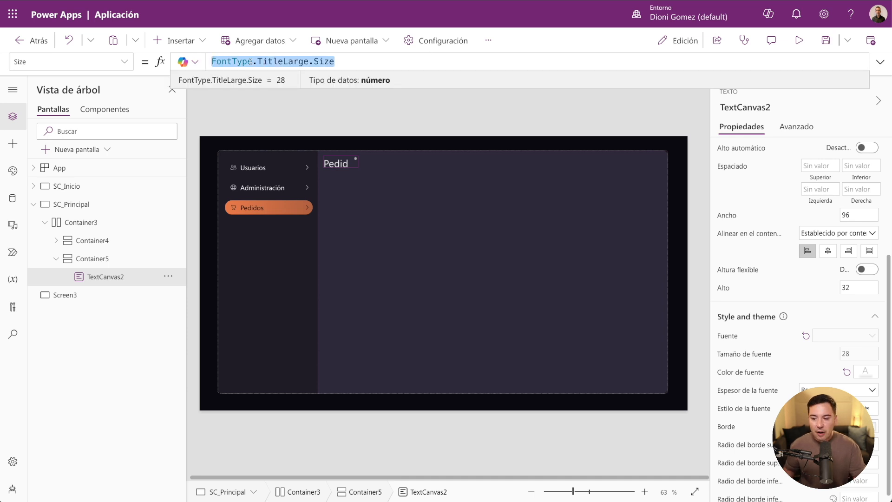
click(747, 386)
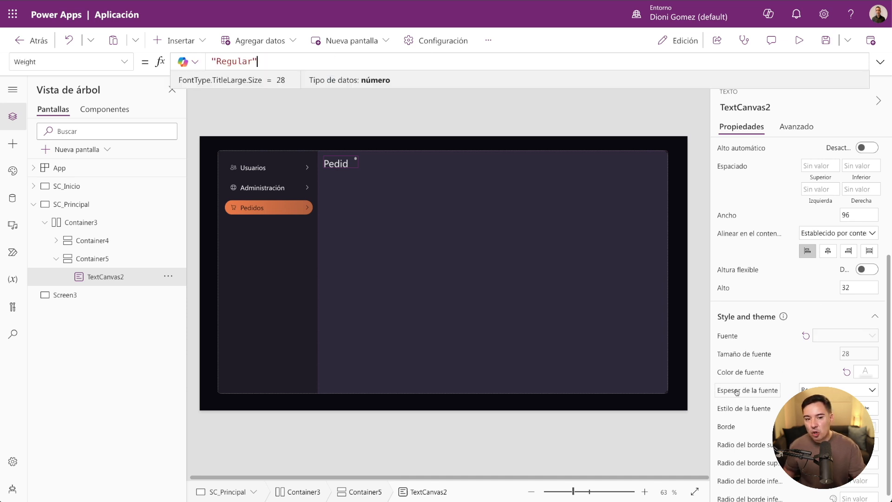
drag(258, 61, 211, 60)
key(ctrl+v)
drag(335, 61, 310, 61)
text(.W)
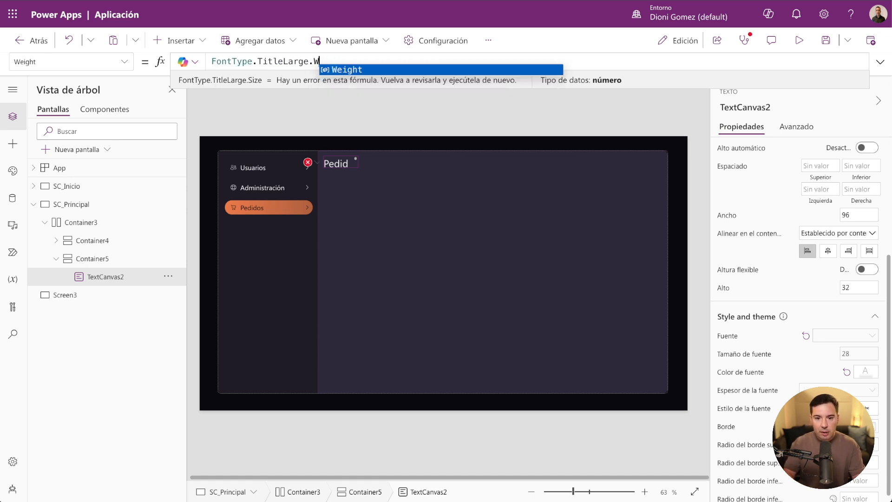
key(Tab)
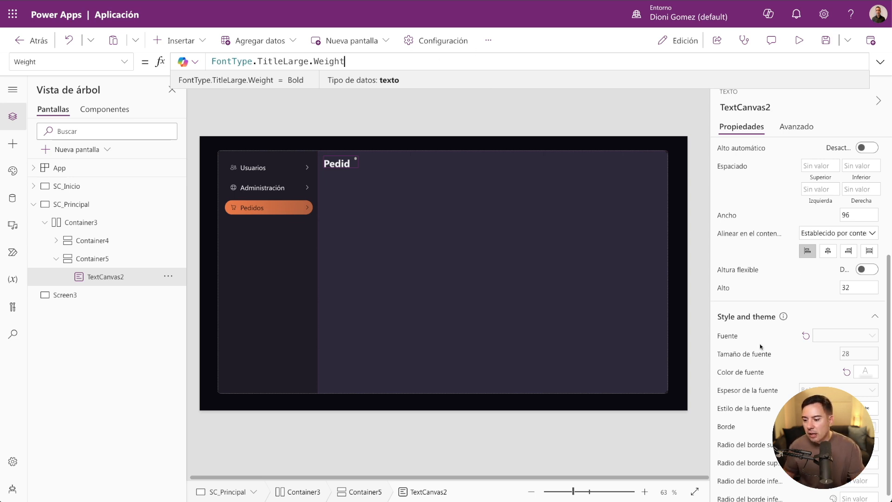
- Set the Height property of TextCanvas2 to FontType.TitleLarge.LineHeight
scroll(760, 346, down, 1)
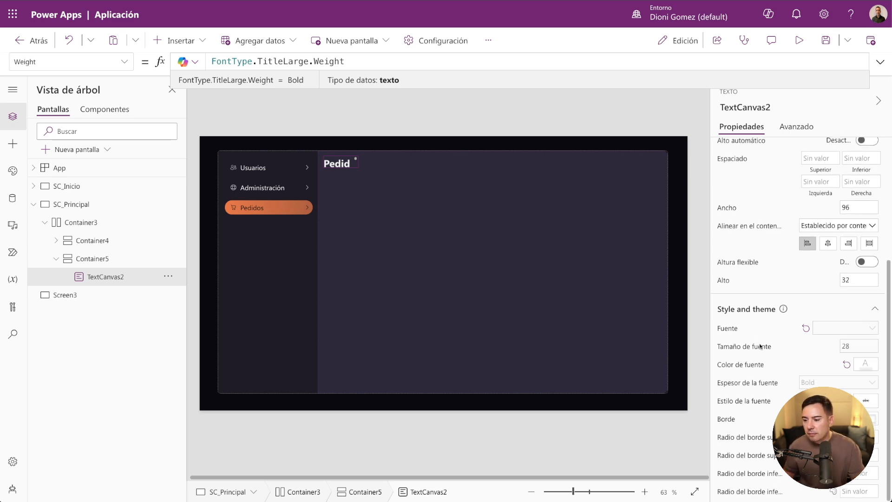
click(720, 280)
key(ctrl+v)
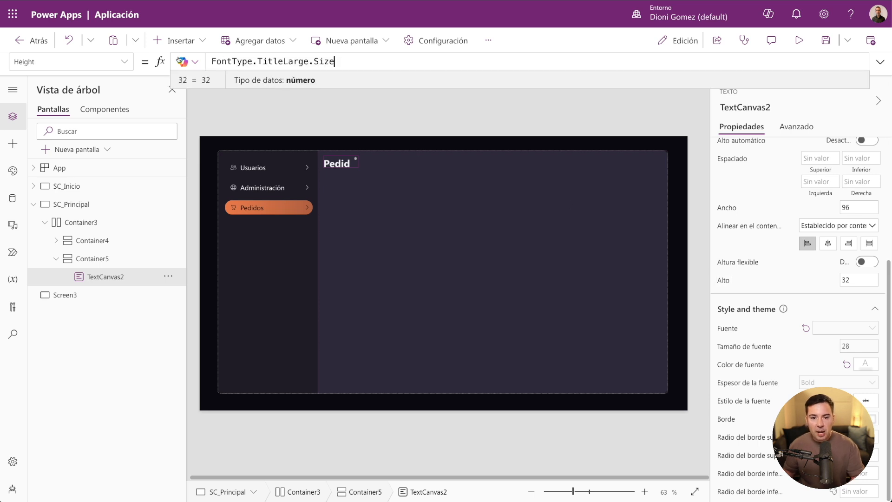
drag(335, 62, 314, 62)
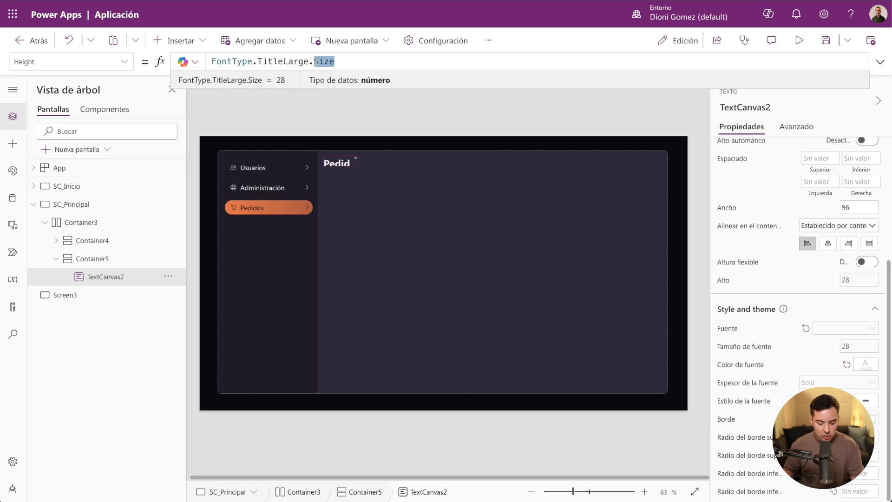
key(BackSpace)
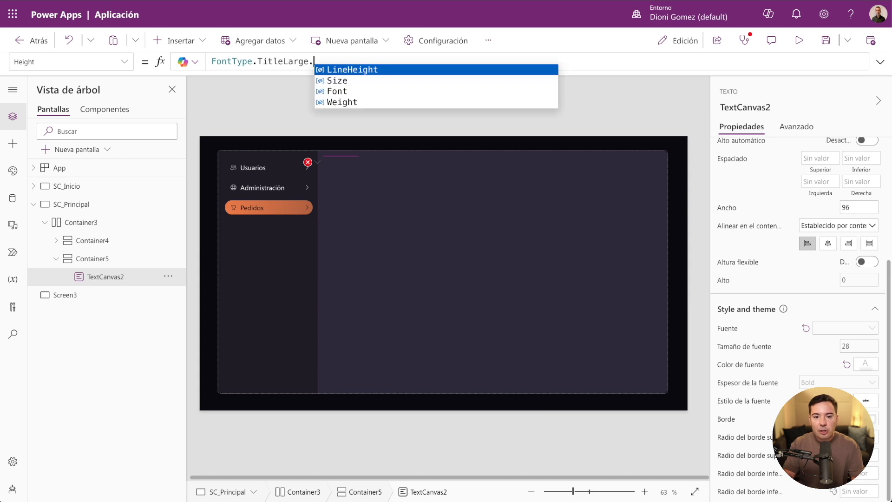
key(Tab)
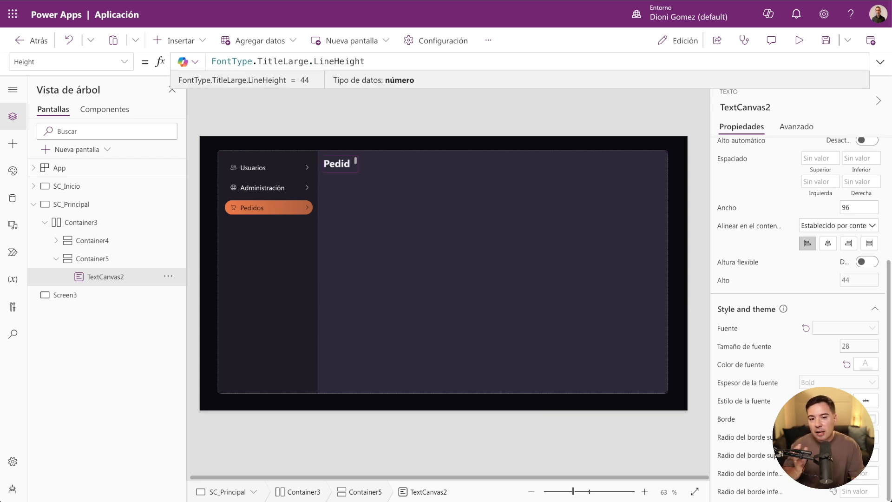
- Stretch TextCanvas2 across the full width of Container5 with its in-container alignment
click(92, 258)
click(94, 278)
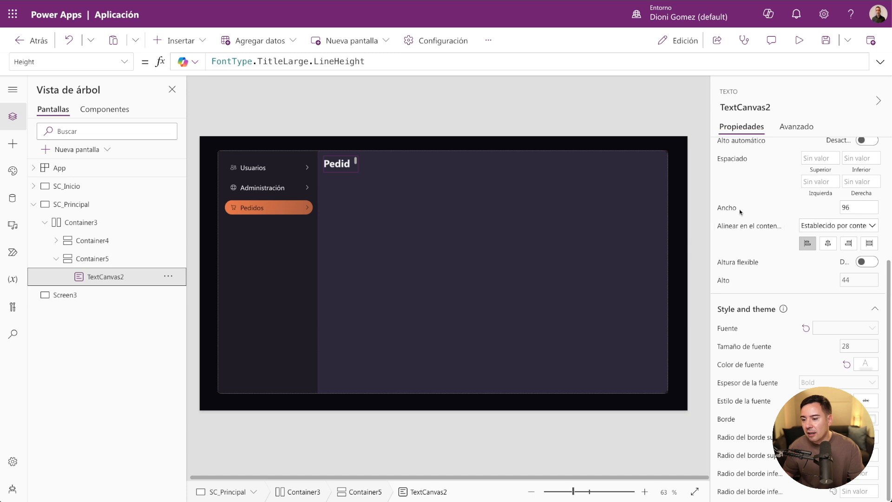
click(869, 243)
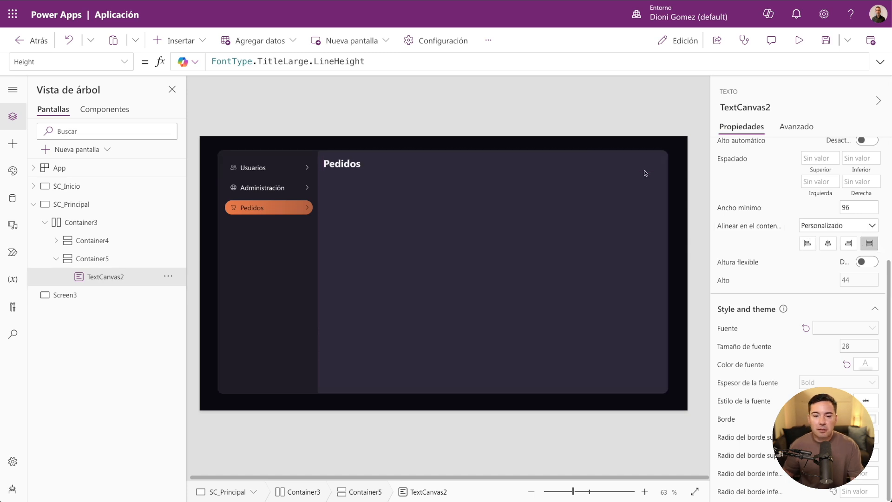
- Test the title text by switching the side menu between Administración, Usuarios and Pedidos
alt+click(276, 187)
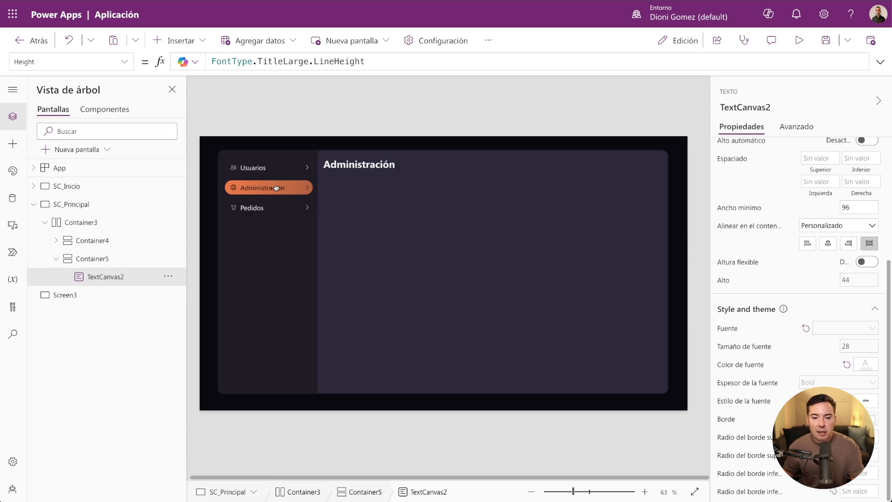
alt+click(275, 169)
alt+click(275, 188)
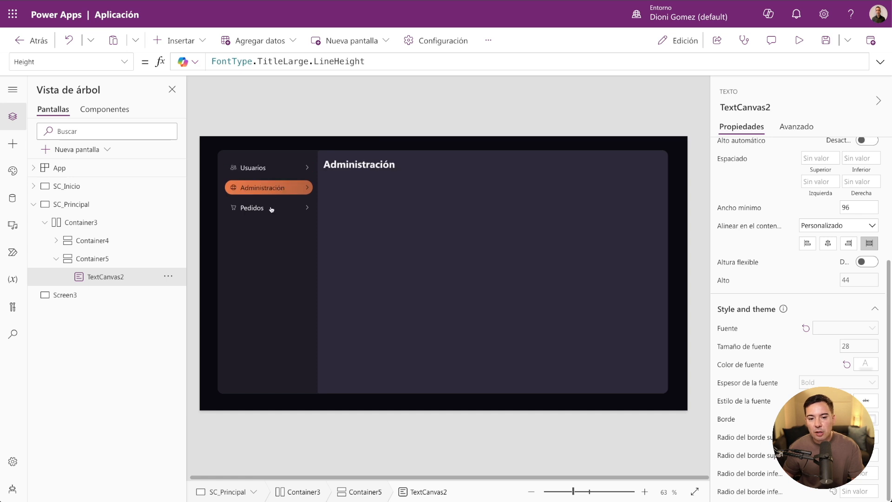
alt+click(272, 212)
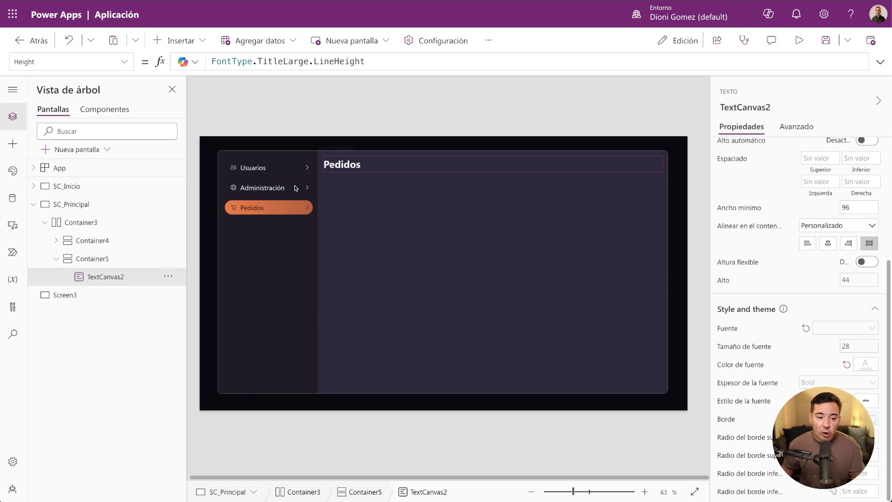
- Paste a copy of the TextCanvas2 title text into Container5
click(90, 257)
click(94, 276)
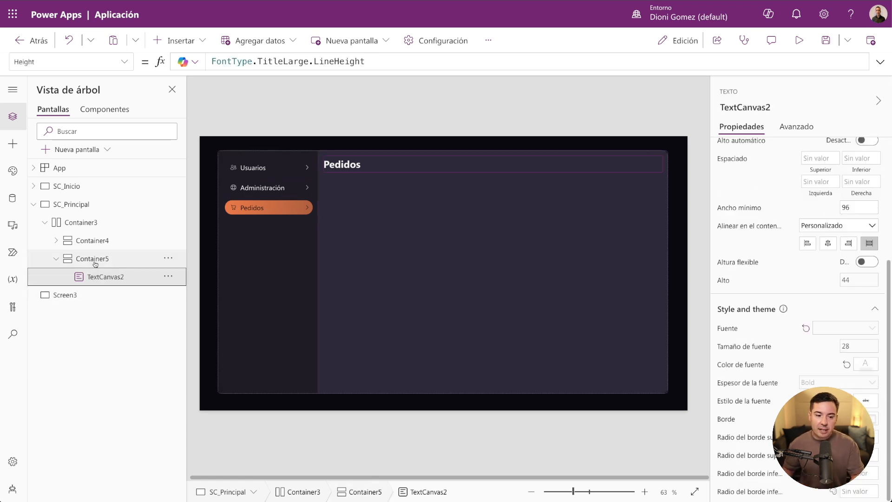
click(91, 258)
key(ctrl+v)
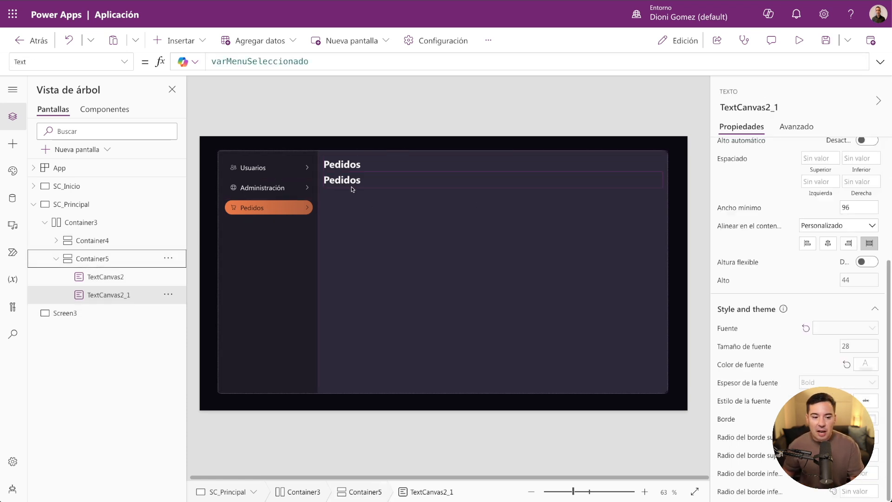
- Set the Size property of the copied text TextCanvas2_1 to FontType.BodyMedium.Size
click(743, 350)
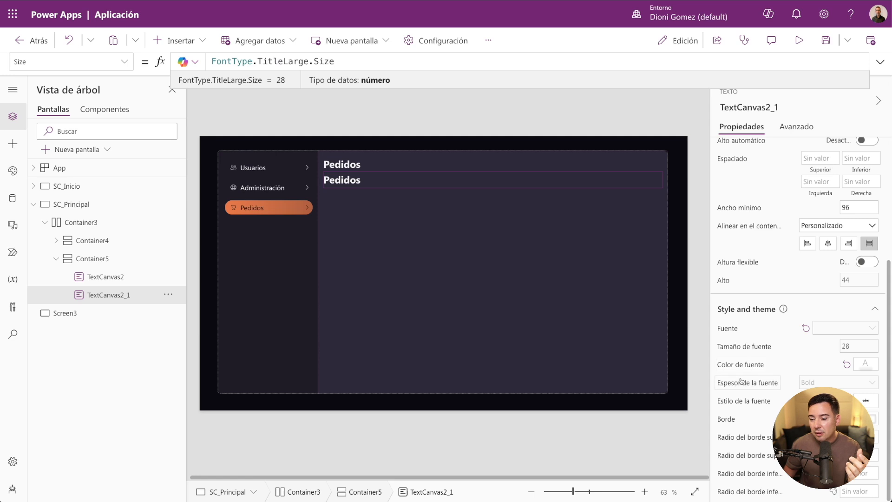
drag(309, 61, 256, 62)
text(Bo)
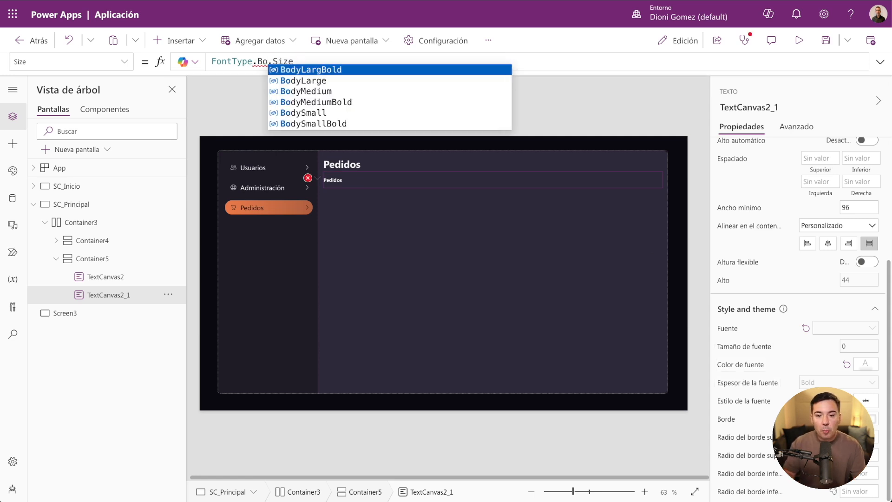
key(Down)
key(Down)
key(Tab)
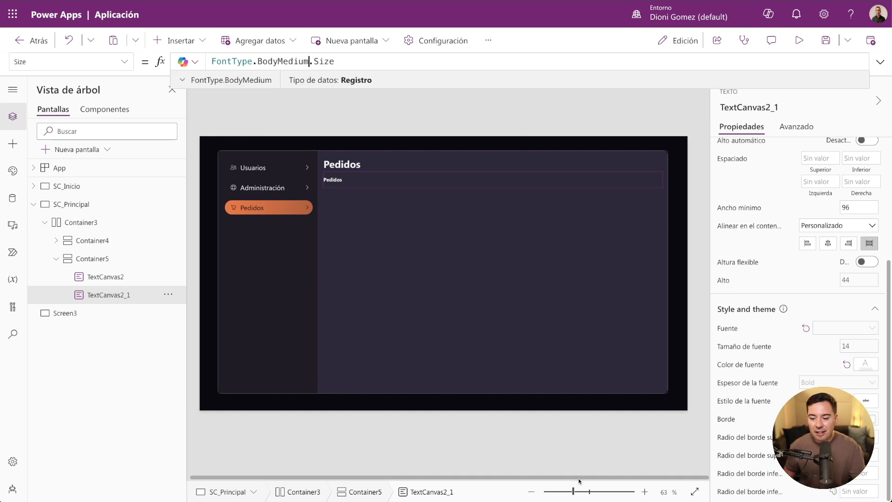
click(576, 491)
mouse_move(576, 491)
mouse_down()
mouse_move(594, 492)
mouse_move(575, 492)
mouse_up()
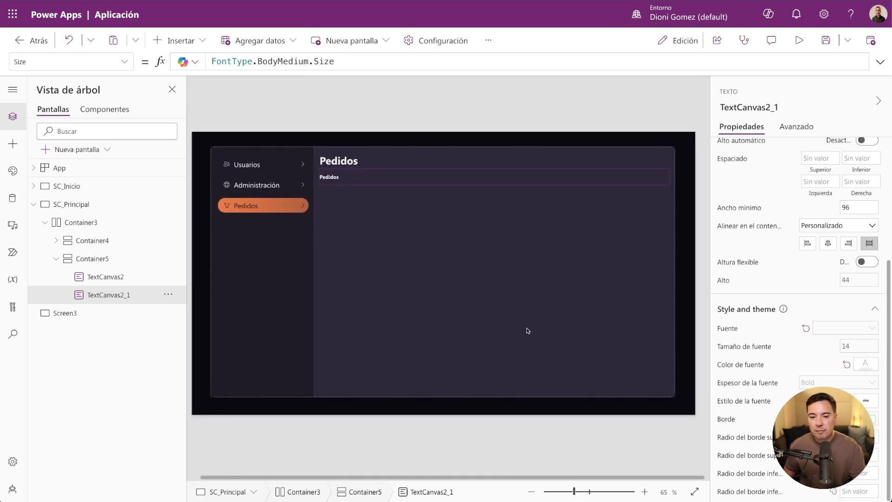
- Delete the copied text TextCanvas2_1 from Container5
click(56, 277)
click(110, 294)
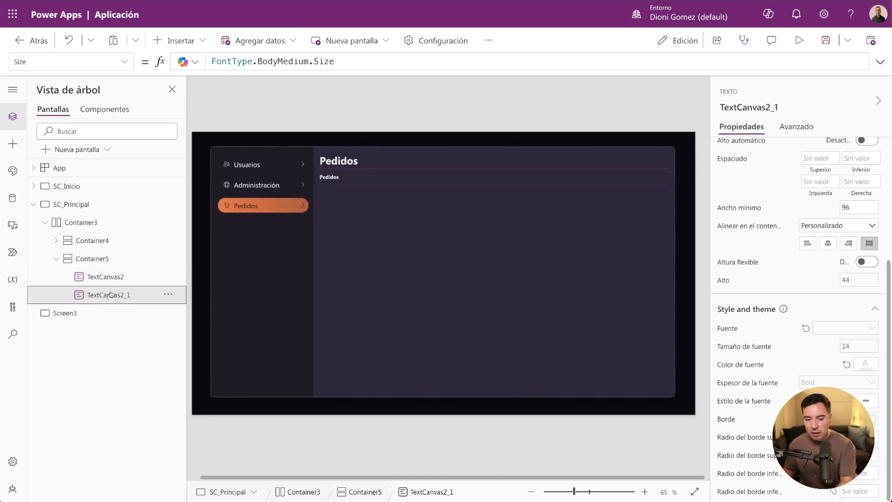
key(Delete)
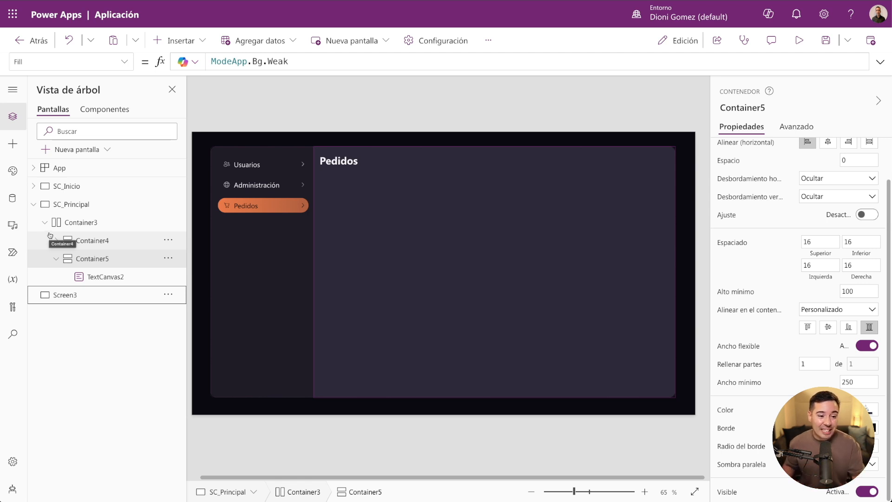
- Collapse SC_Principal in the tree, then switch to the Sistema de Diseño App Visual app and review its palettes, OnStart formula and font styles
click(34, 204)
click(64, 190)
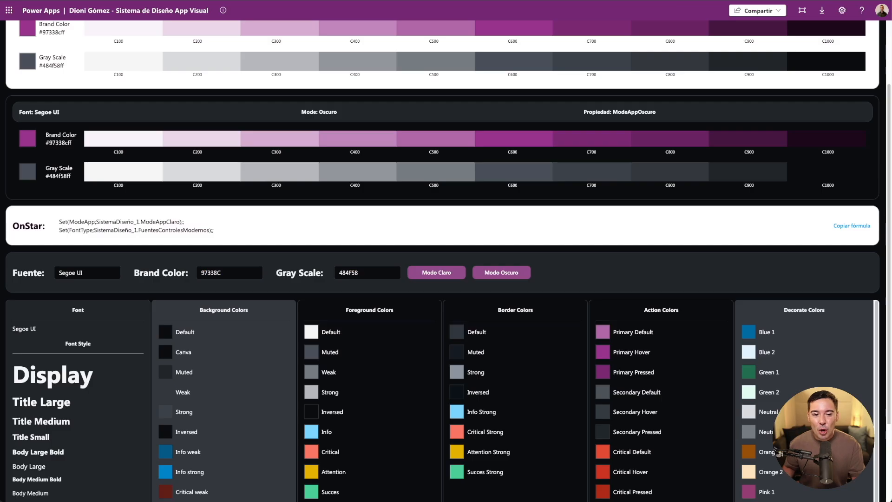
scroll(441, 340, down, 2)
scroll(441, 341, up, 3)
scroll(441, 340, up, 1)
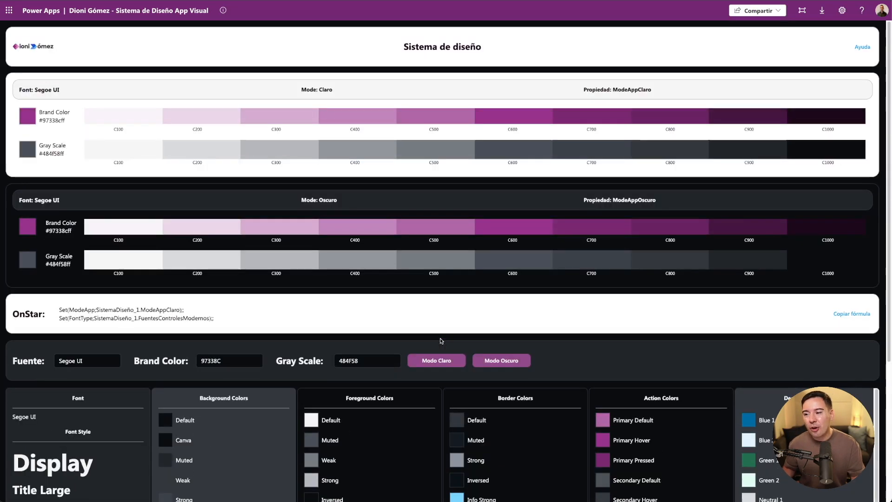